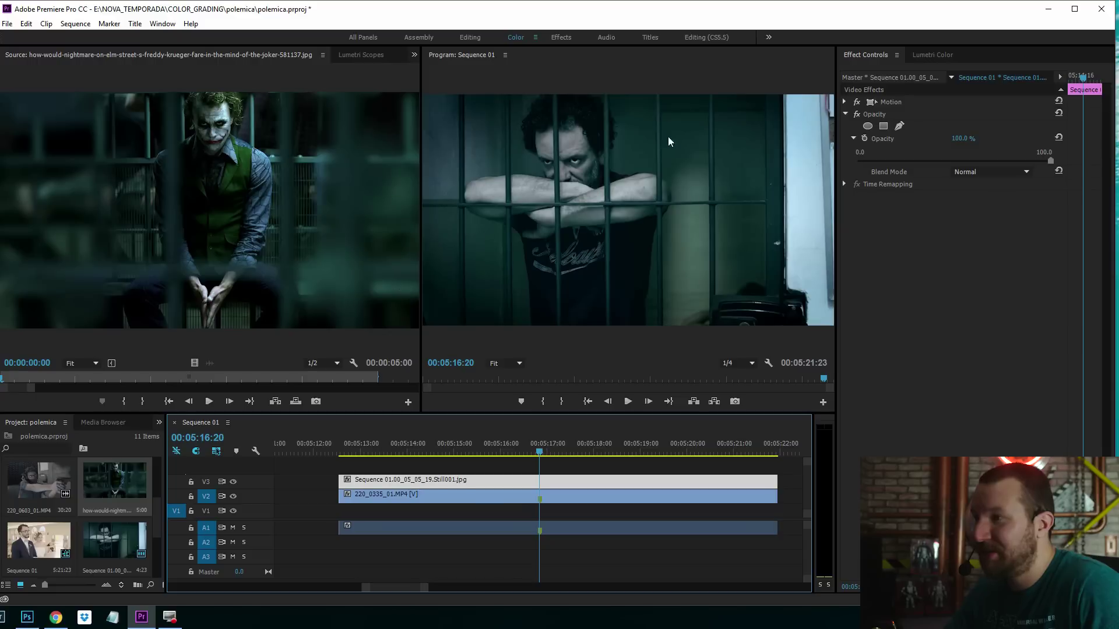
- Hide track V3, delete the graded still from it, and select the 220_0335_01.MP4 clip beneath
click(233, 483)
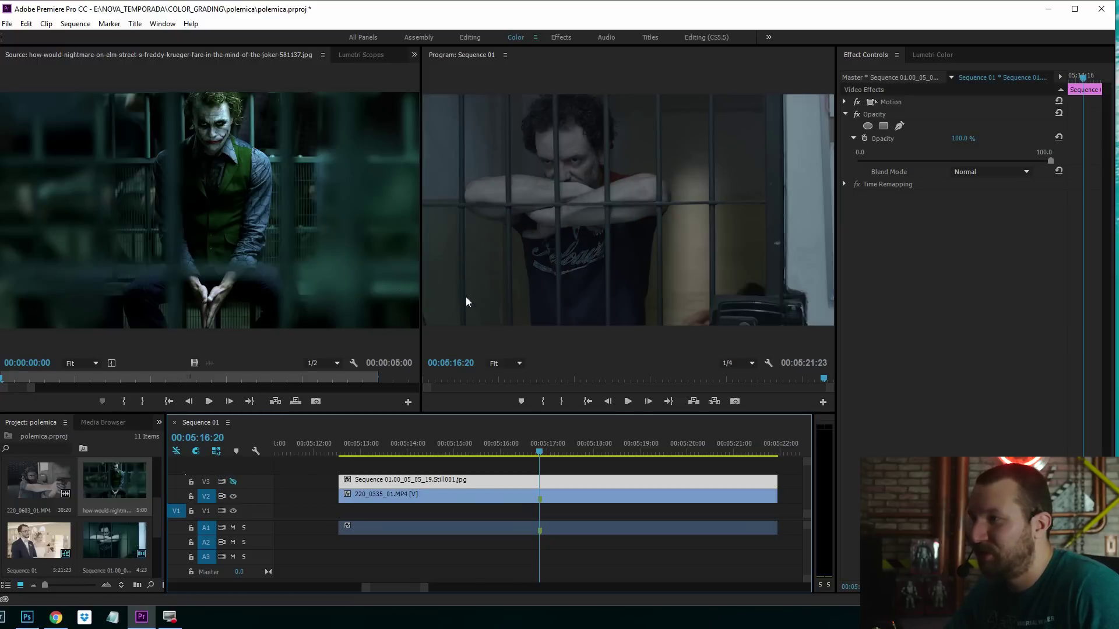
click(481, 483)
key(Delete)
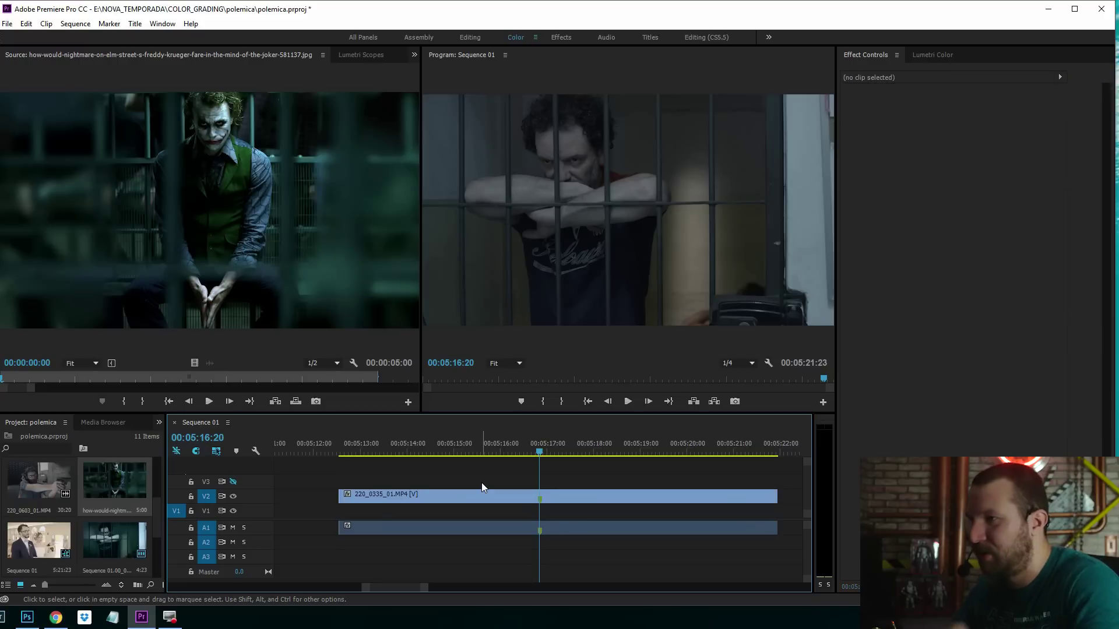
click(486, 495)
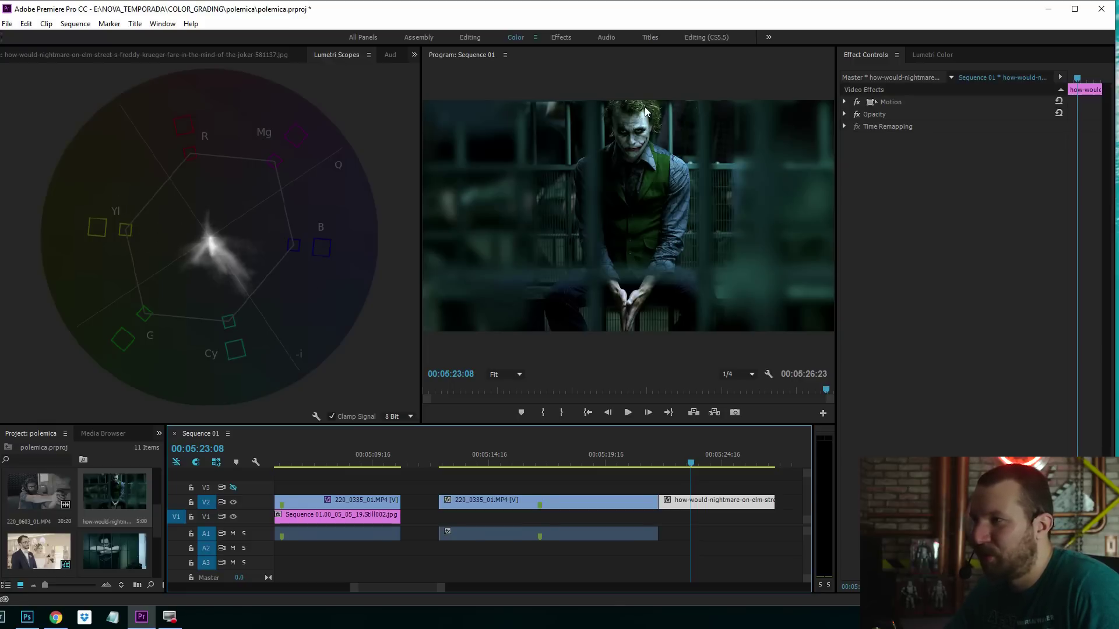
- Park the playhead on the ungraded 220_0335_01.MP4 clip at 00:05:16:21 and show the Joker reference image in the Source monitor
click(522, 462)
drag(526, 464, 540, 463)
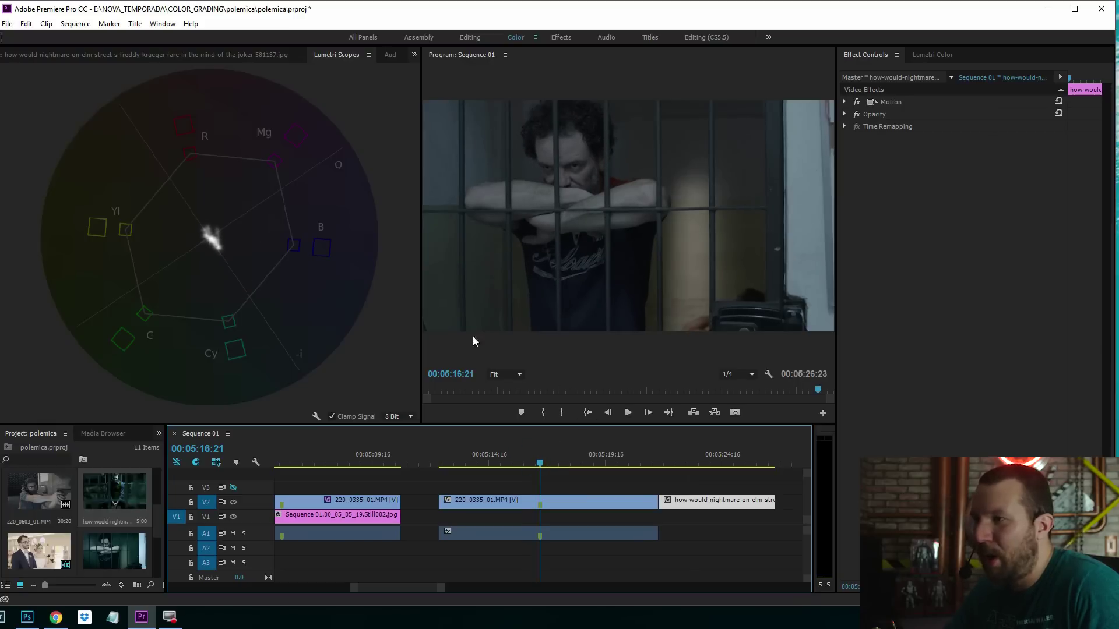
click(169, 54)
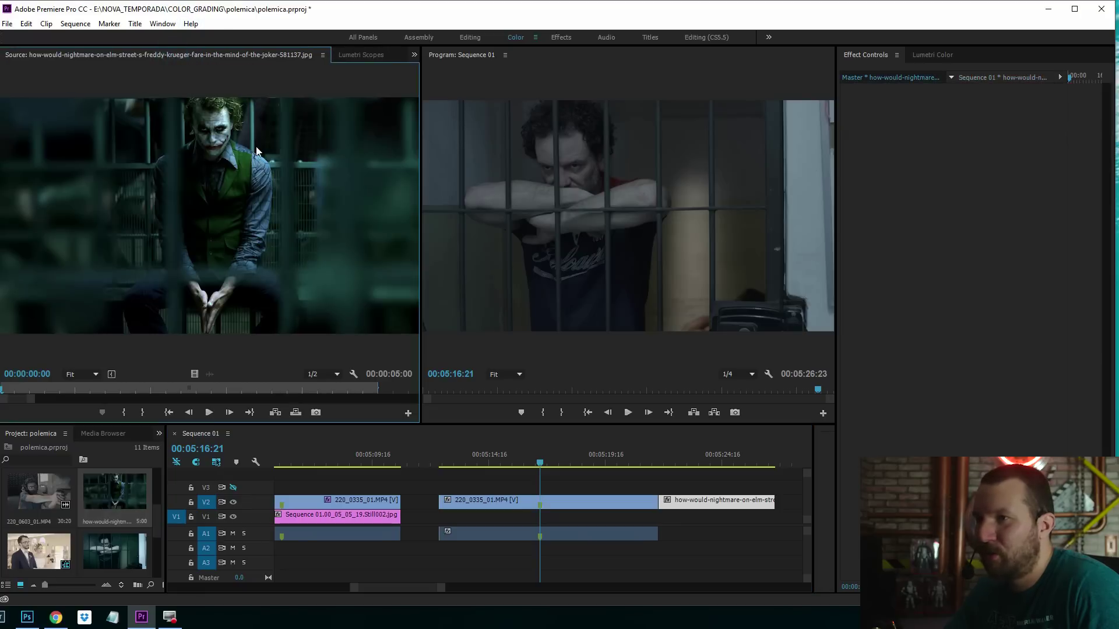
- Apply the Three-Way Color Corrector effect to the 220_0335_01.MP4 clip on V2
click(552, 505)
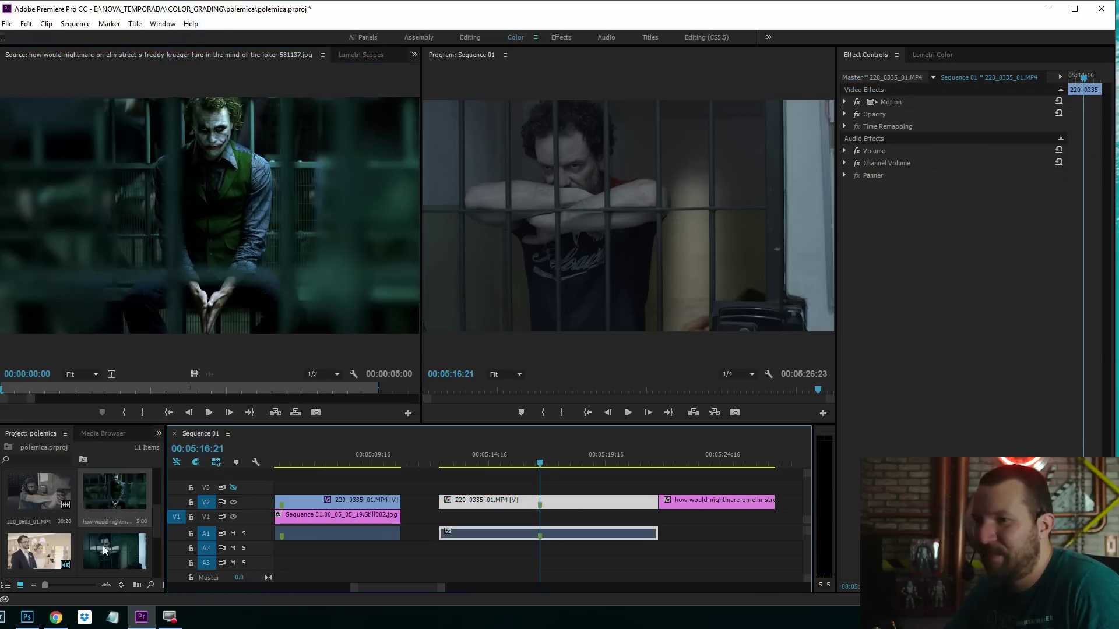
click(159, 435)
click(116, 530)
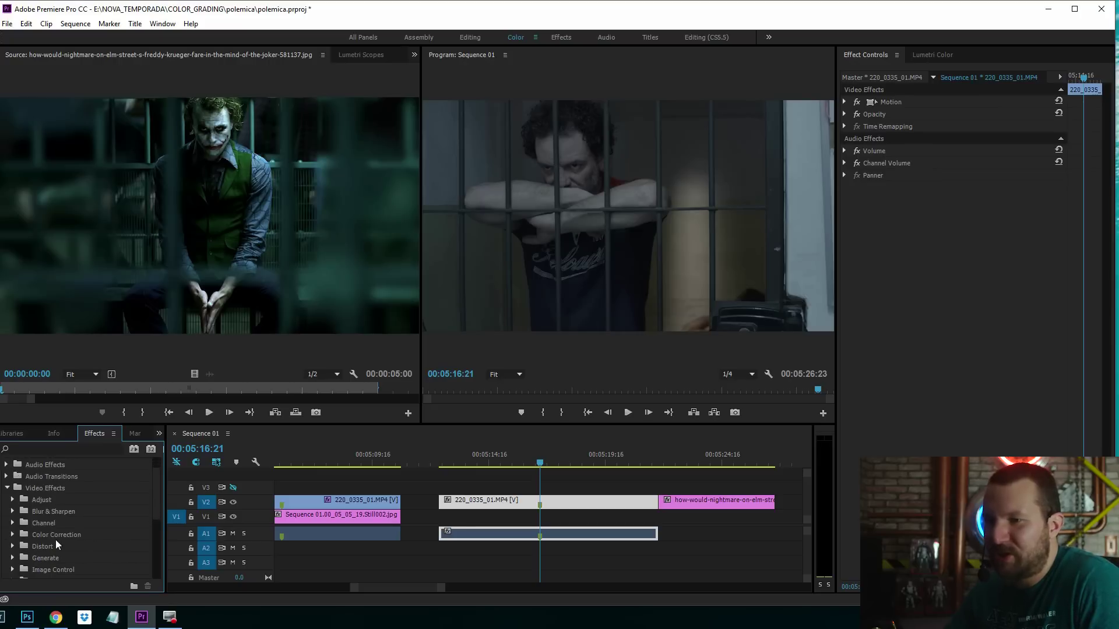
click(11, 537)
scroll(135, 506, down, 3)
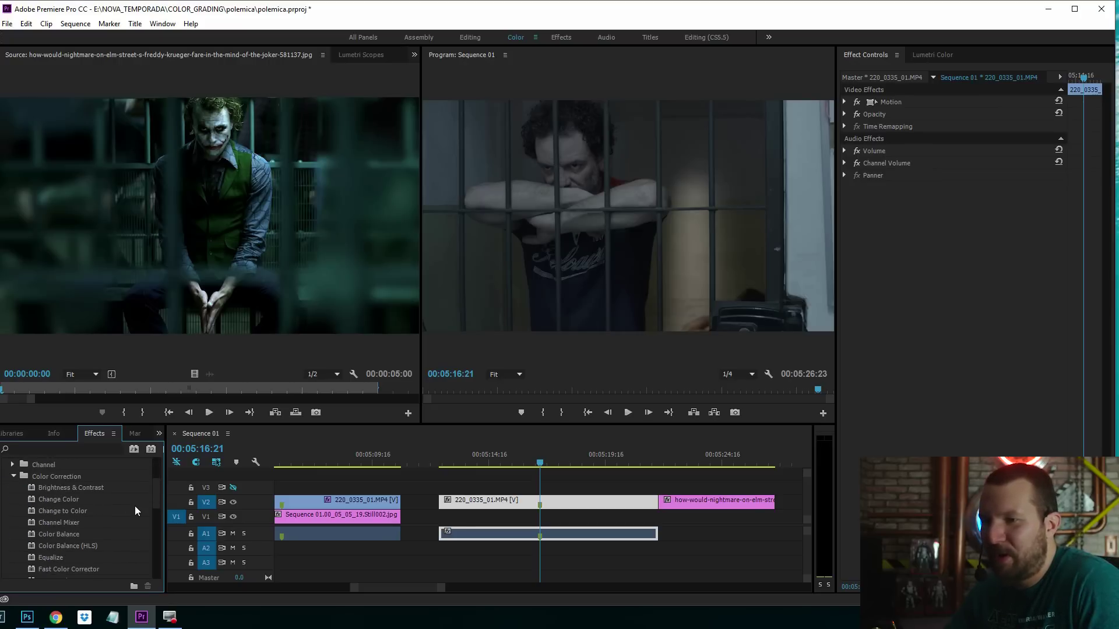
scroll(122, 524, down, 3)
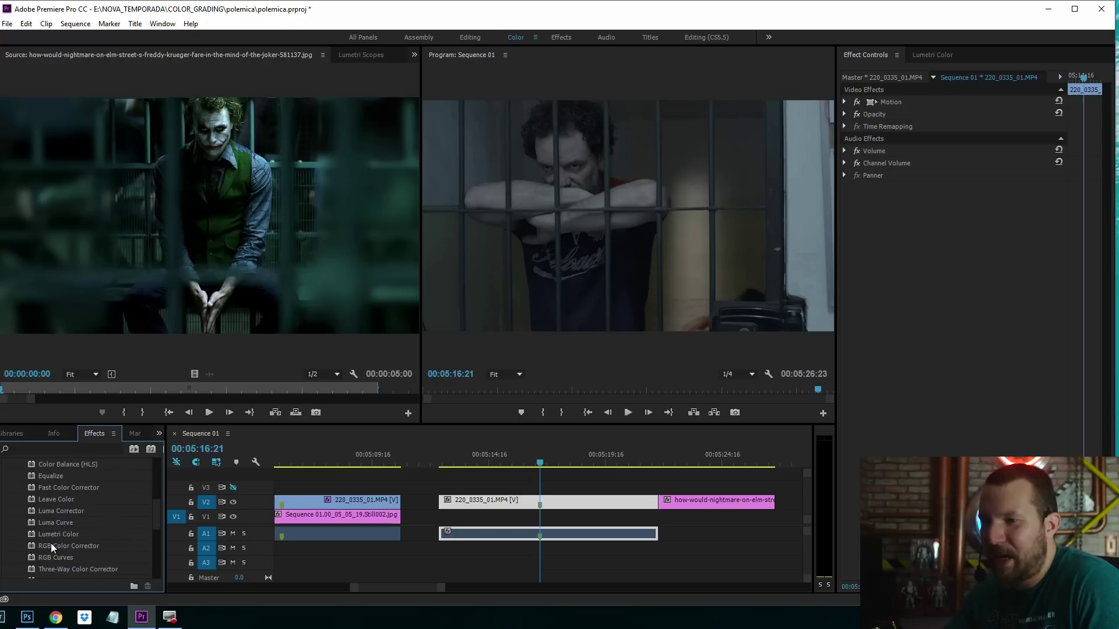
scroll(115, 534, down, 1)
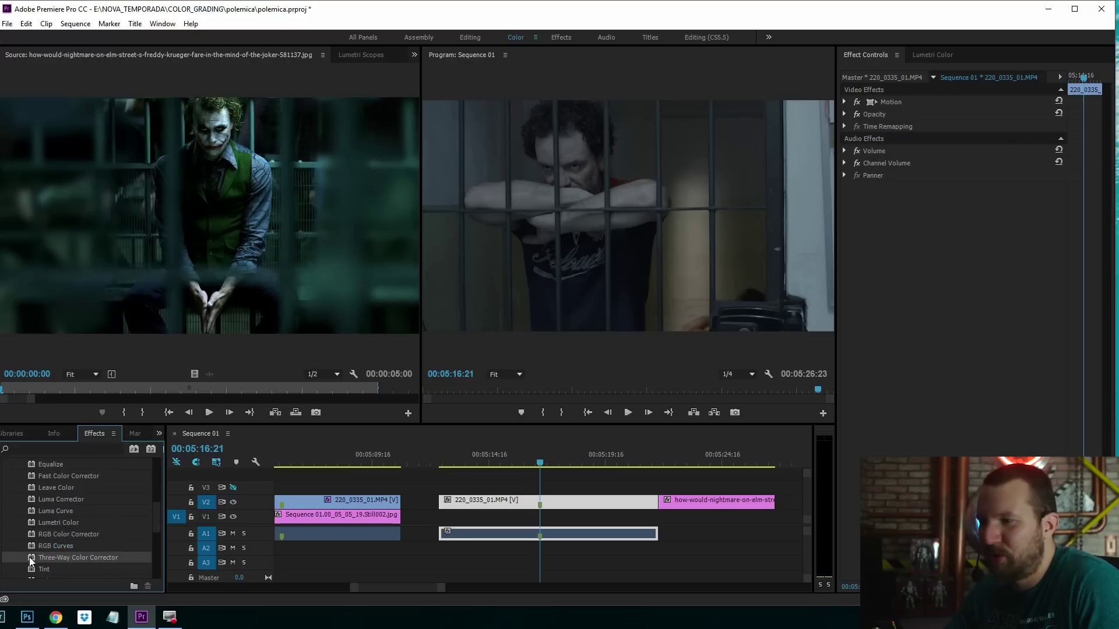
drag(29, 557, 493, 505)
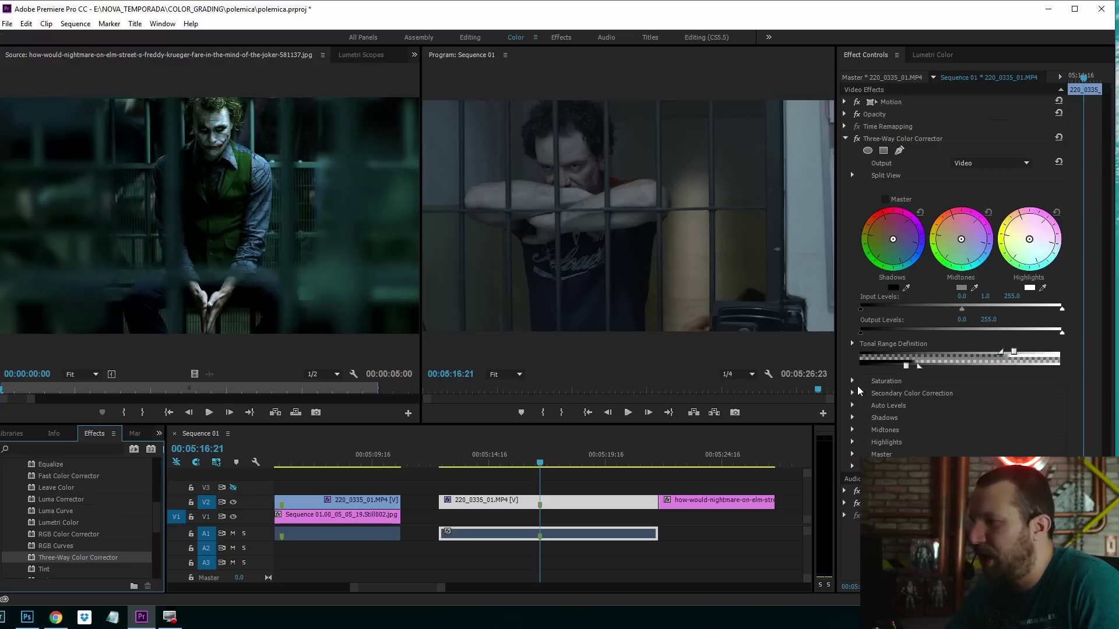
- Using the tonal range preview, set shadow threshold 35.58 and softness 25.94, highlight threshold 201.63 and softness 25.21, then turn the preview off
click(853, 344)
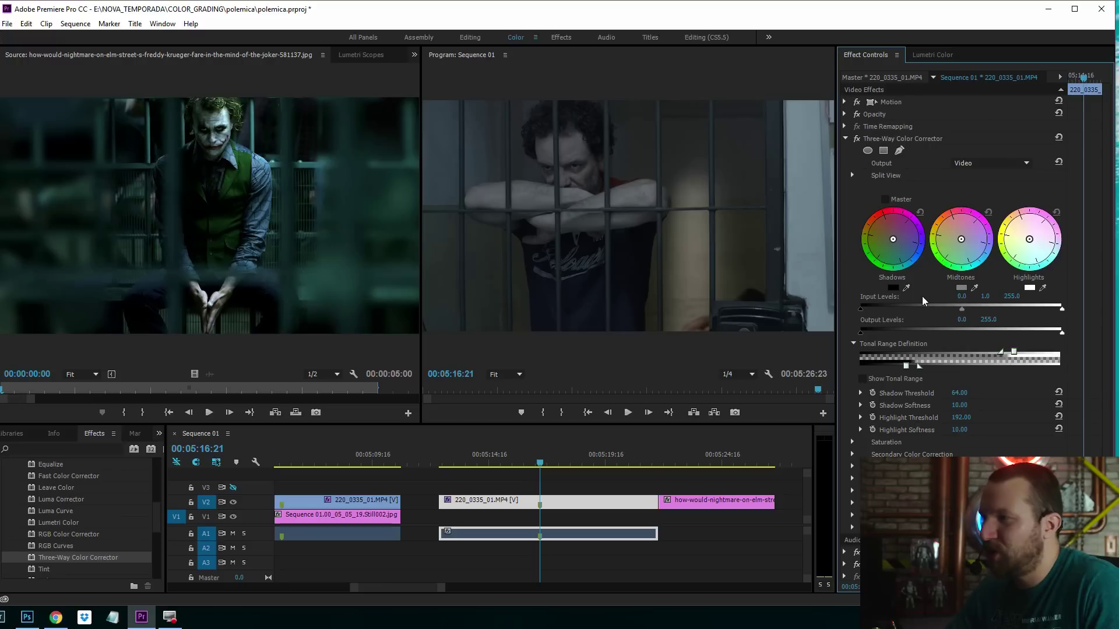
click(863, 380)
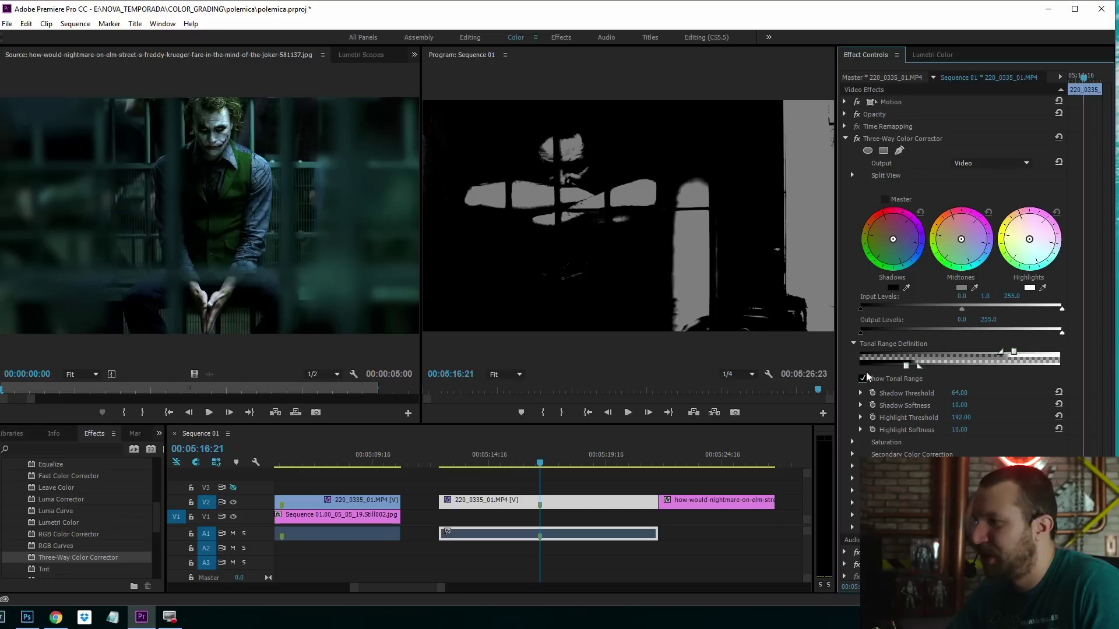
click(905, 366)
drag(906, 366, 883, 371)
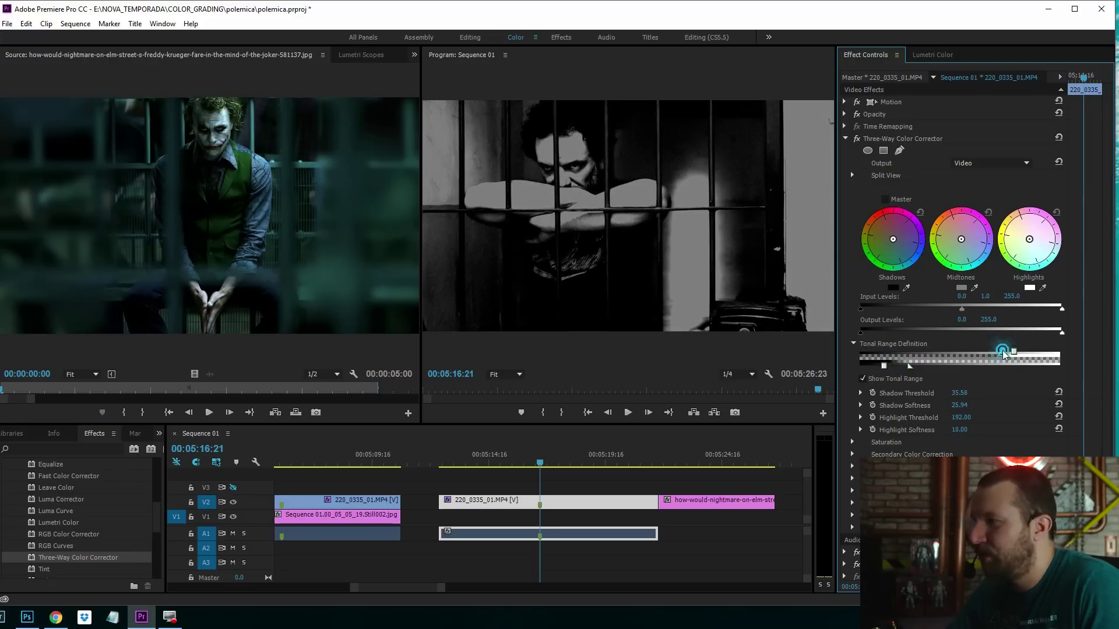
drag(1001, 354, 1024, 354)
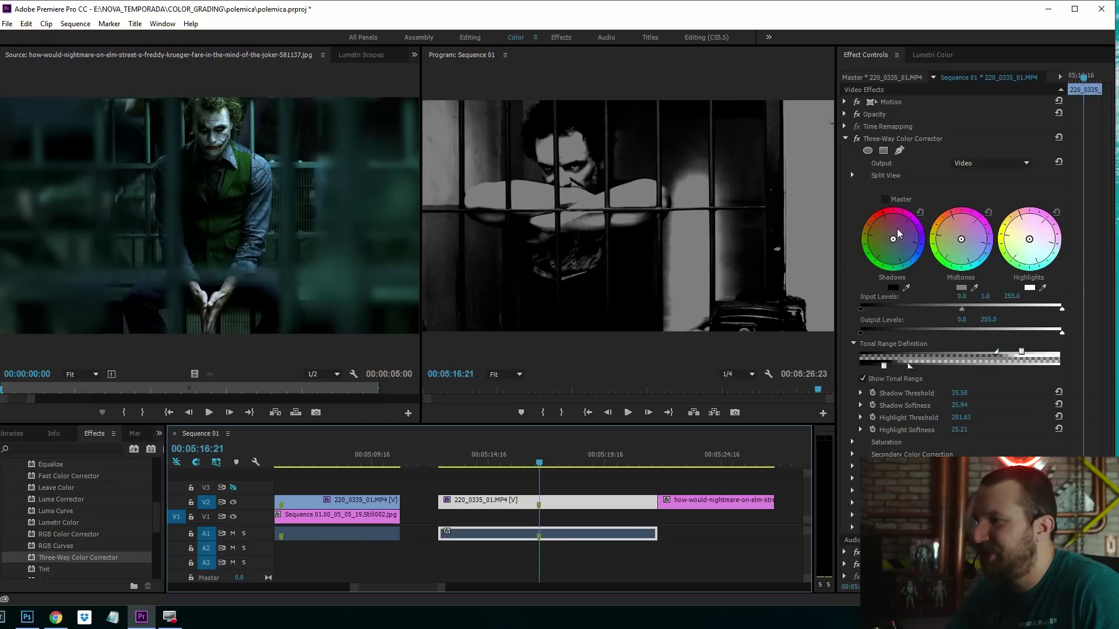
click(862, 378)
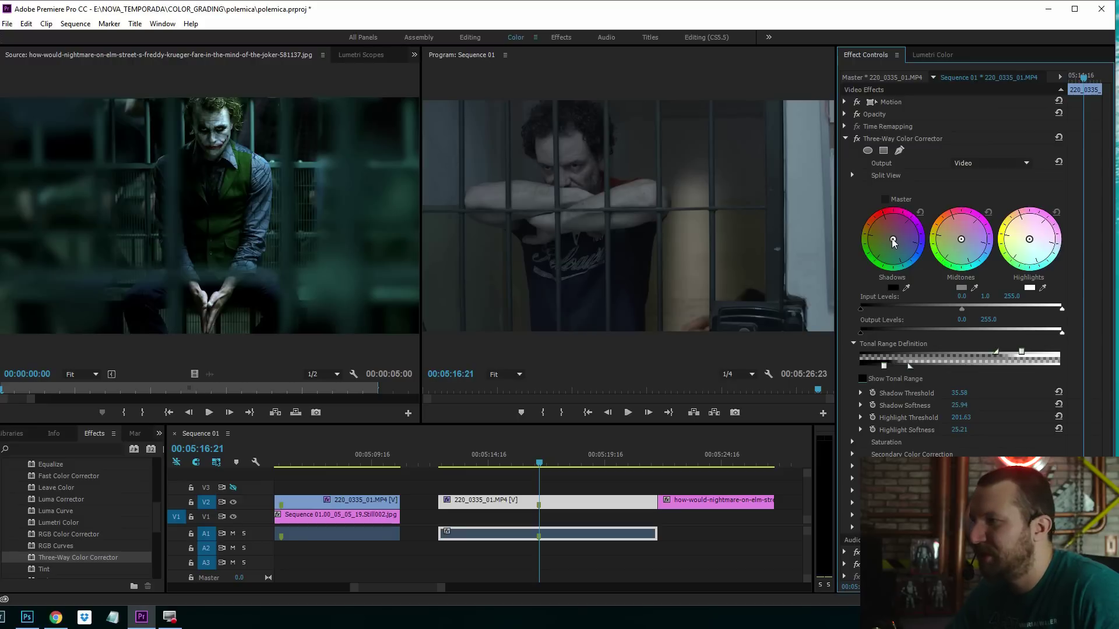
- Tint the clip's shadows towards green-cyan, and its midtones and highlights towards cyan-blue with the color wheels
drag(893, 239, 896, 254)
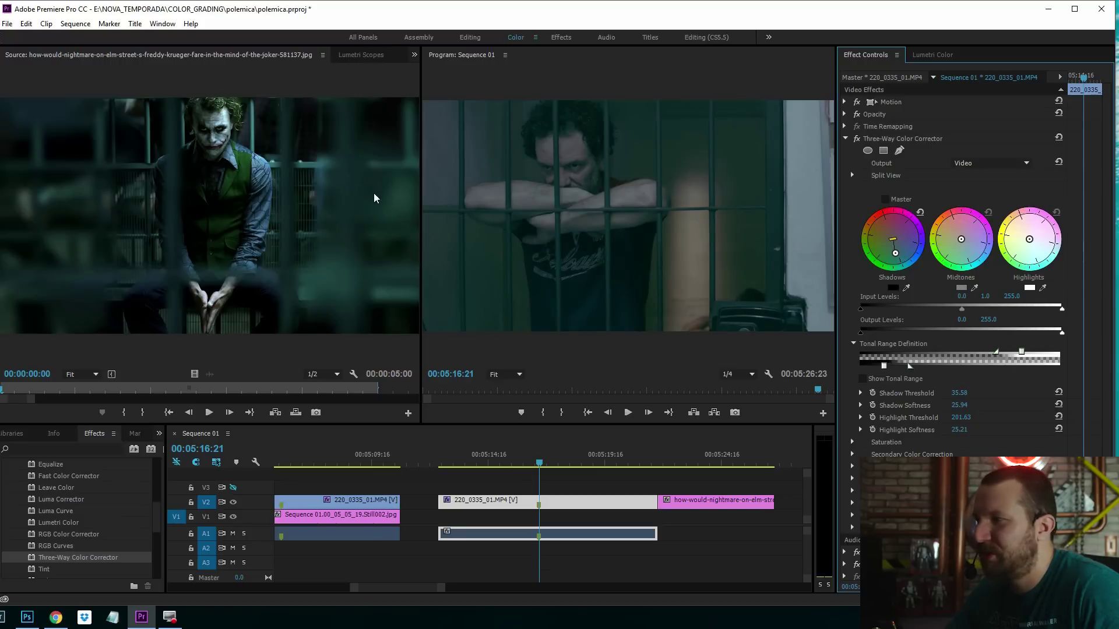
drag(962, 241, 969, 247)
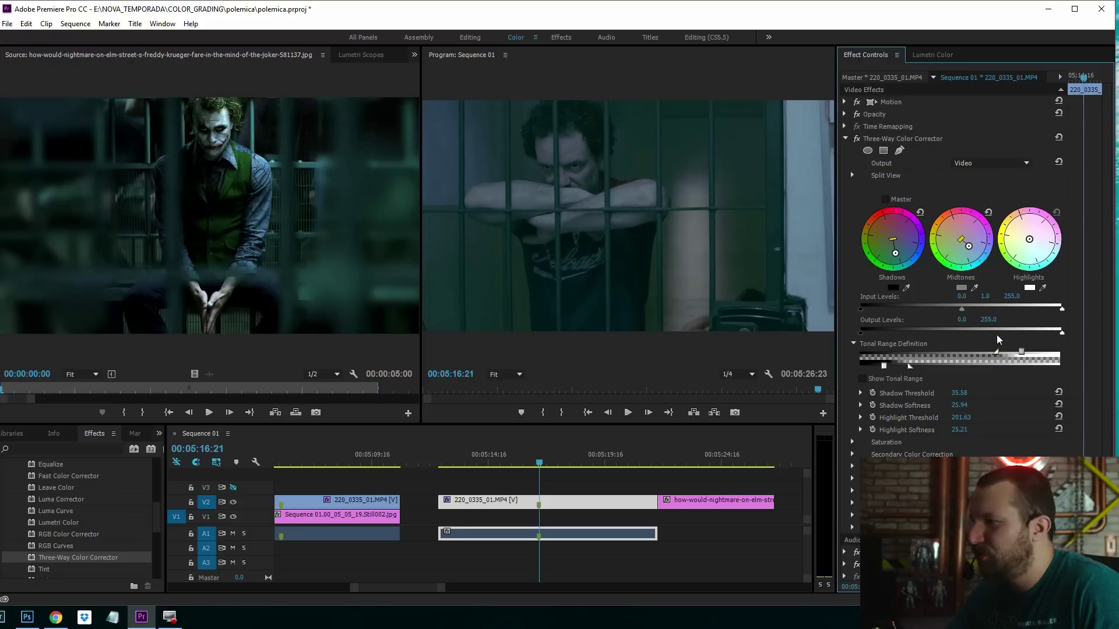
click(862, 379)
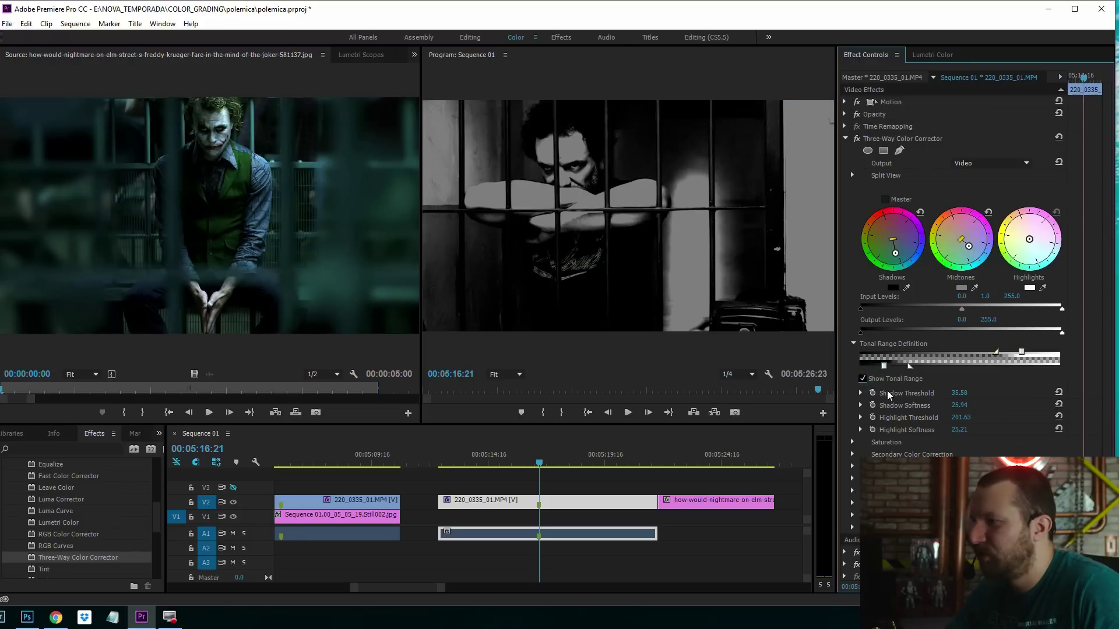
click(863, 379)
mouse_move(1030, 239)
mouse_down()
mouse_move(1042, 263)
mouse_move(1025, 239)
mouse_move(1039, 252)
mouse_up()
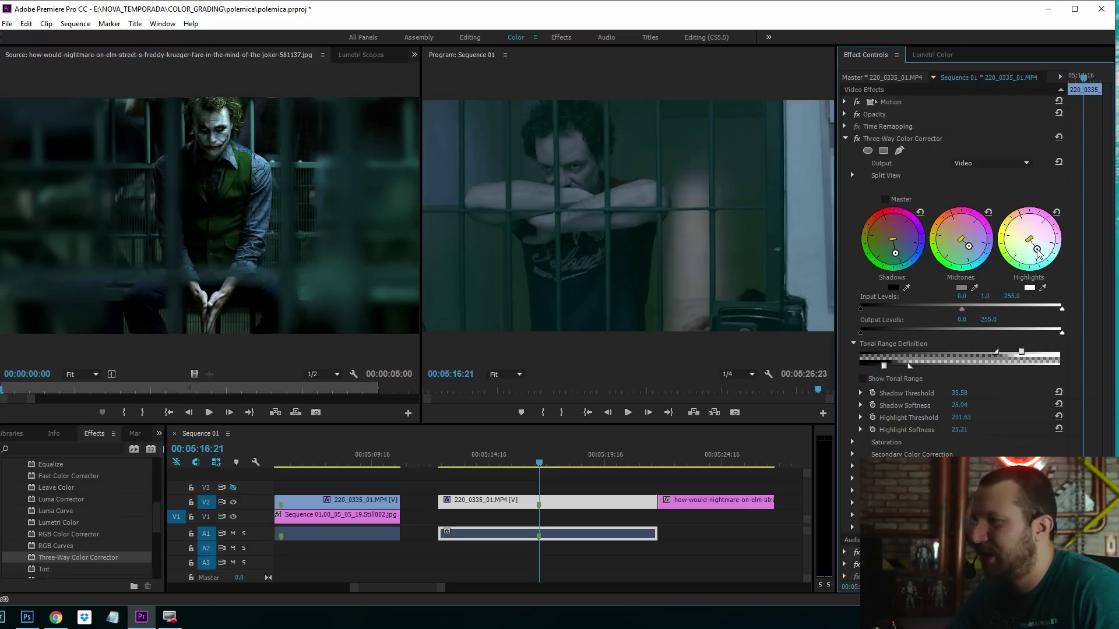
- Recheck the tonal range preview, then refine the highlight threshold to 221.64 and the shadow threshold to 26.69
click(863, 379)
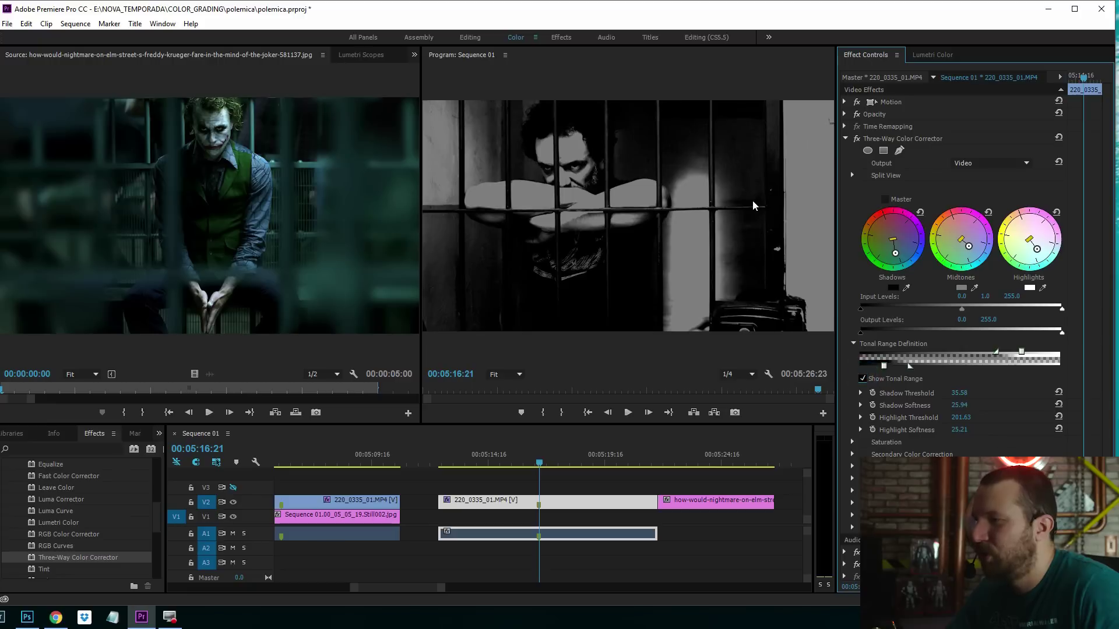
click(863, 379)
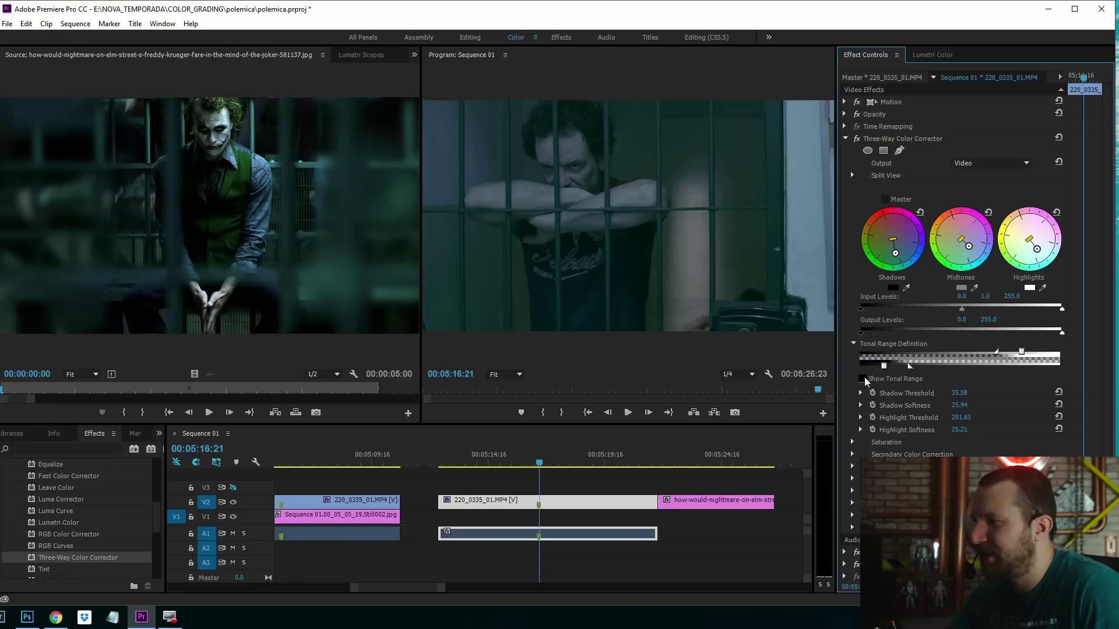
drag(1021, 352, 1037, 352)
drag(884, 366, 878, 367)
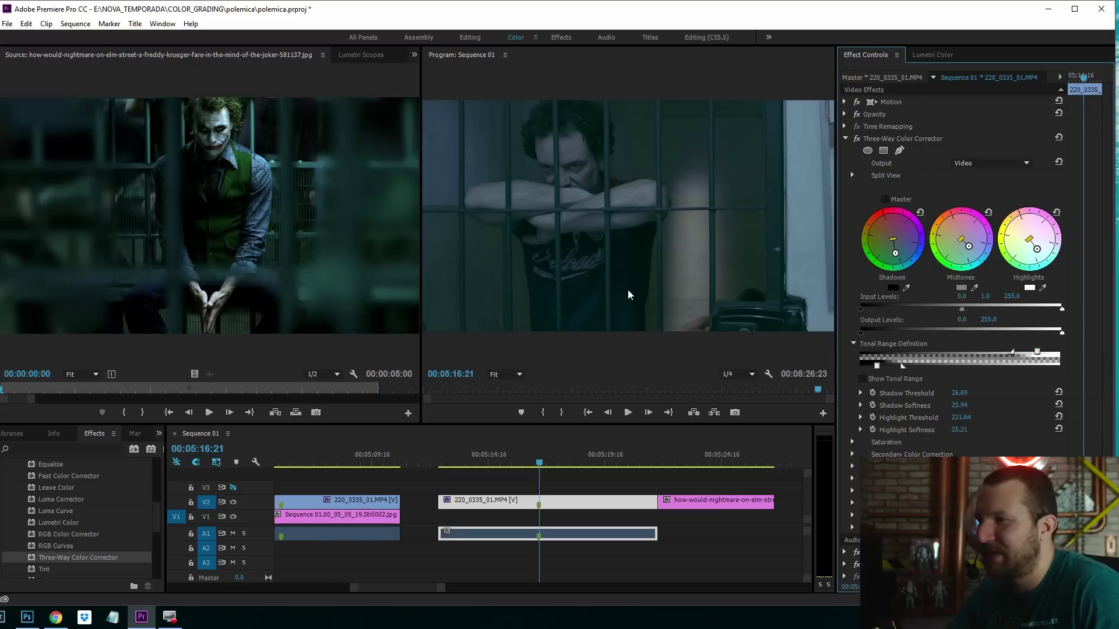
- Compare the clip's waveform with the Joker reference and set the clip's input levels to 19.2, 1.1 and 187.2
click(694, 458)
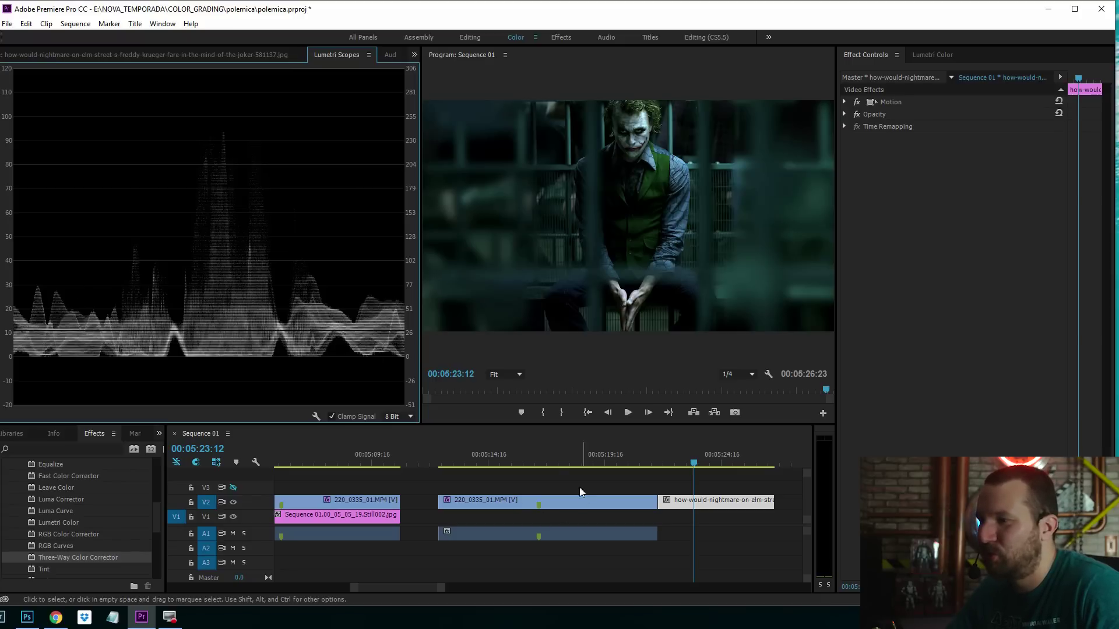
click(541, 456)
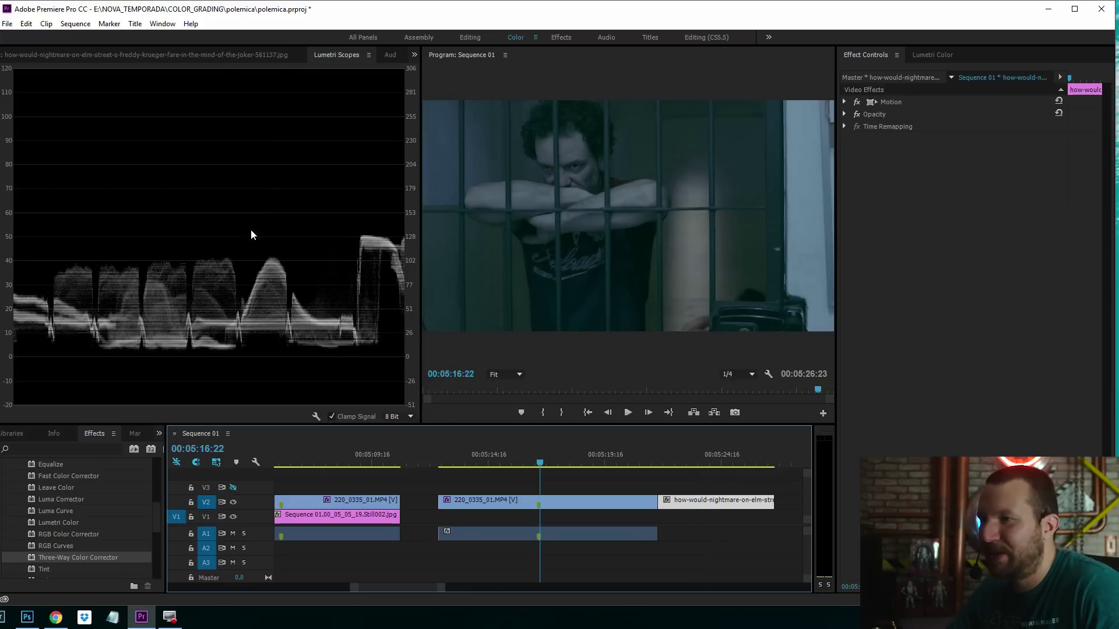
click(702, 455)
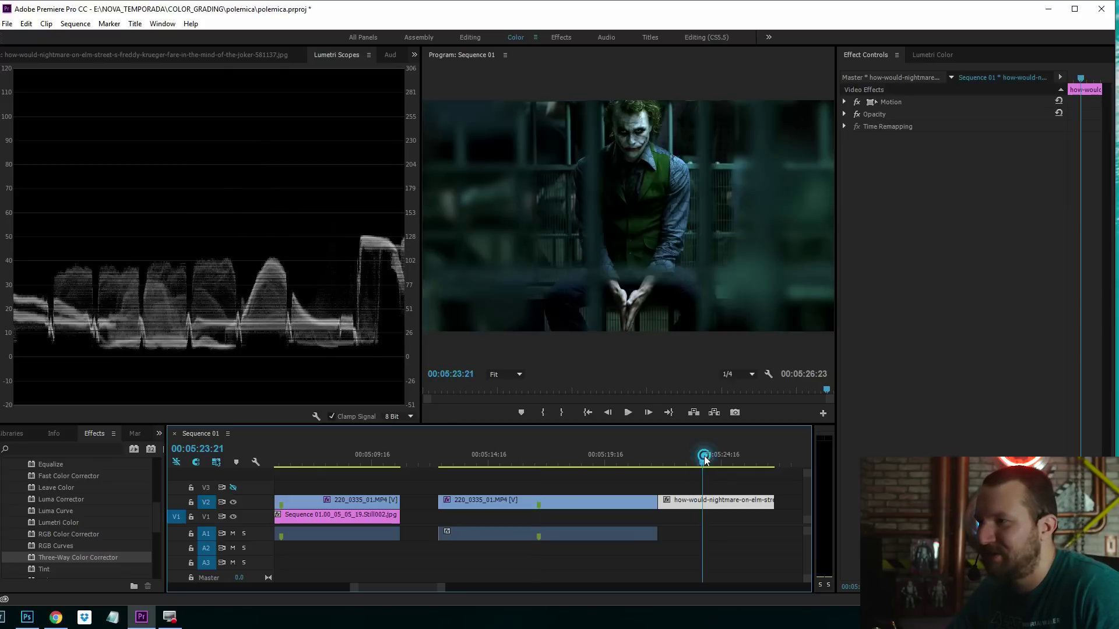
click(544, 460)
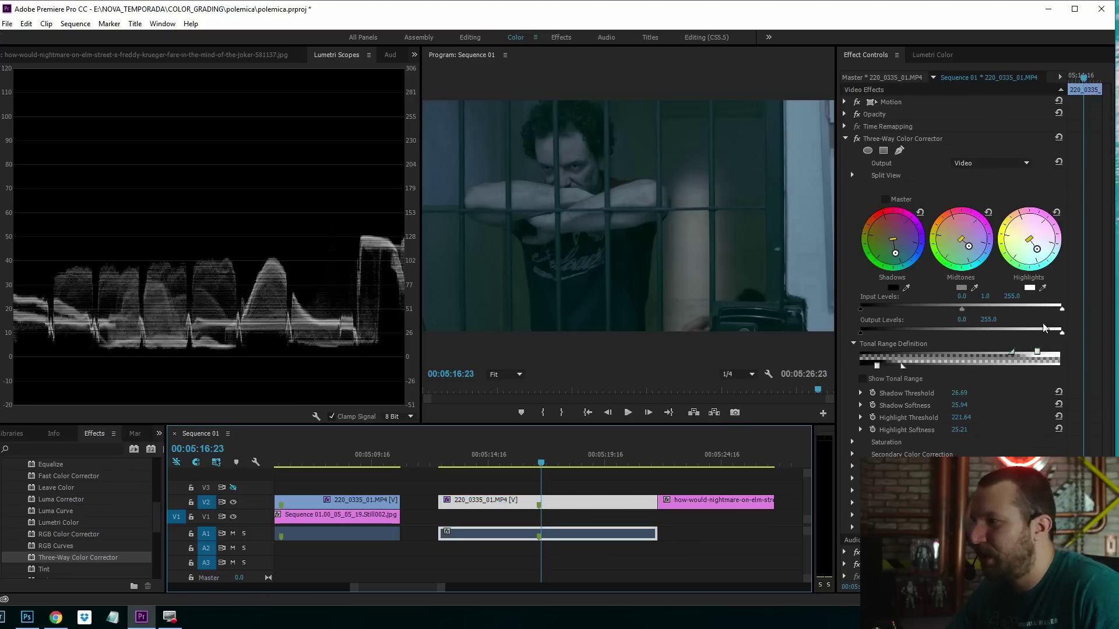
drag(1062, 309, 1009, 314)
drag(859, 309, 944, 311)
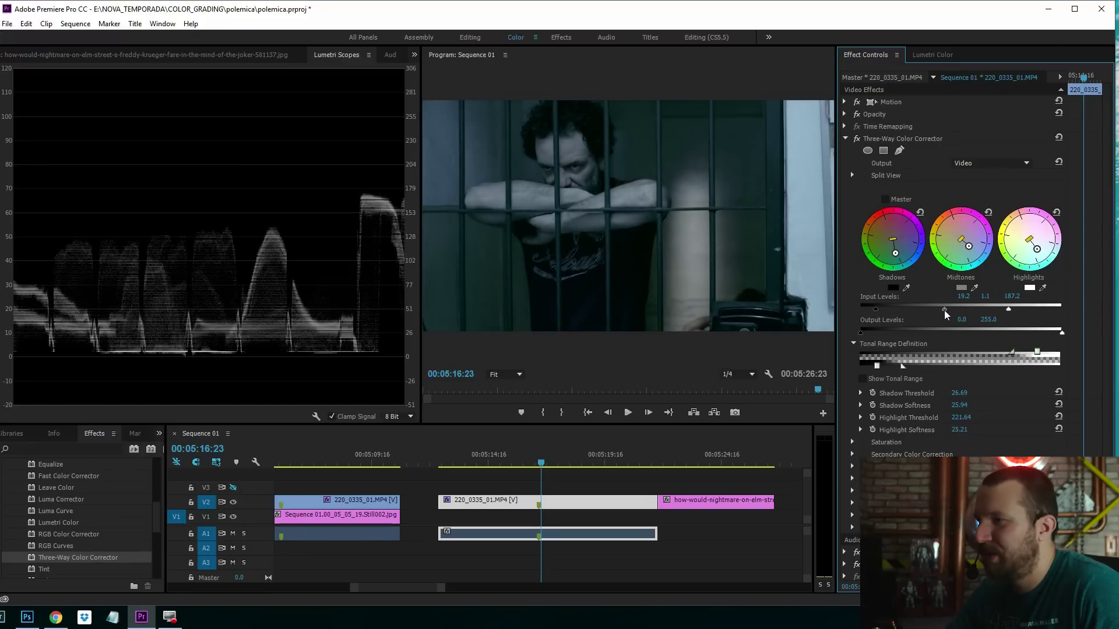
- Compare the waveforms of the Joker reference and the graded clip again, checking the black levels and contrast
click(706, 467)
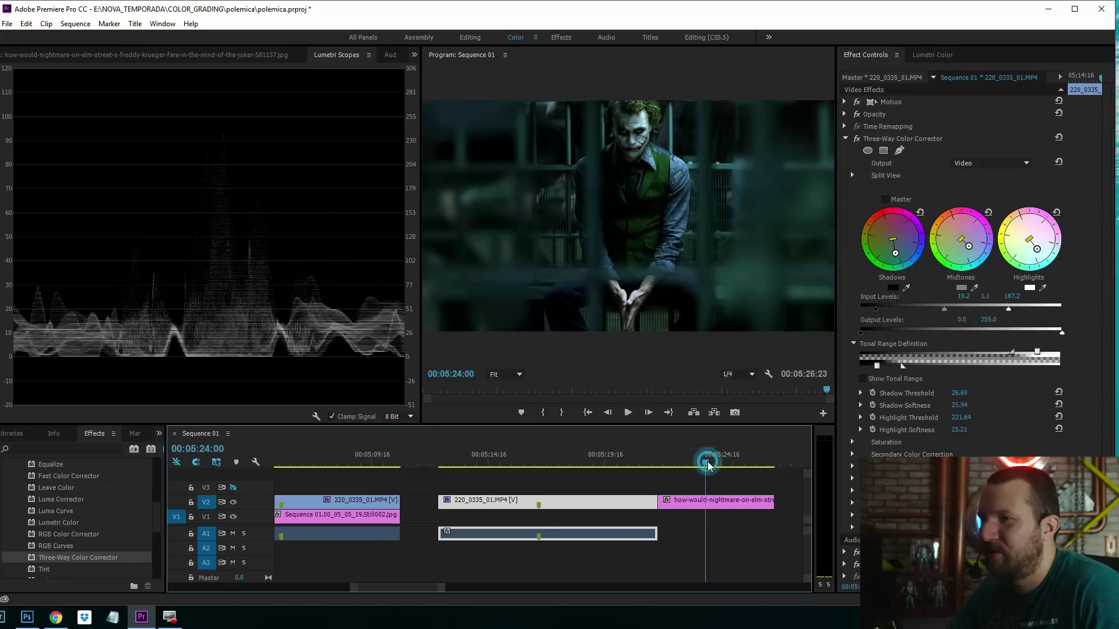
click(551, 463)
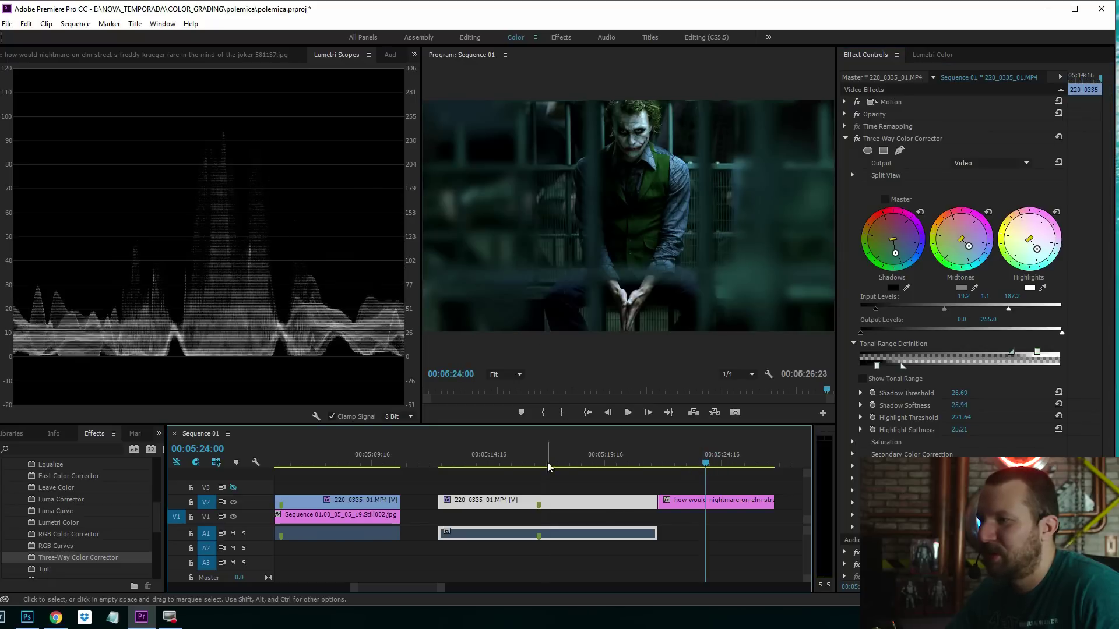
click(710, 463)
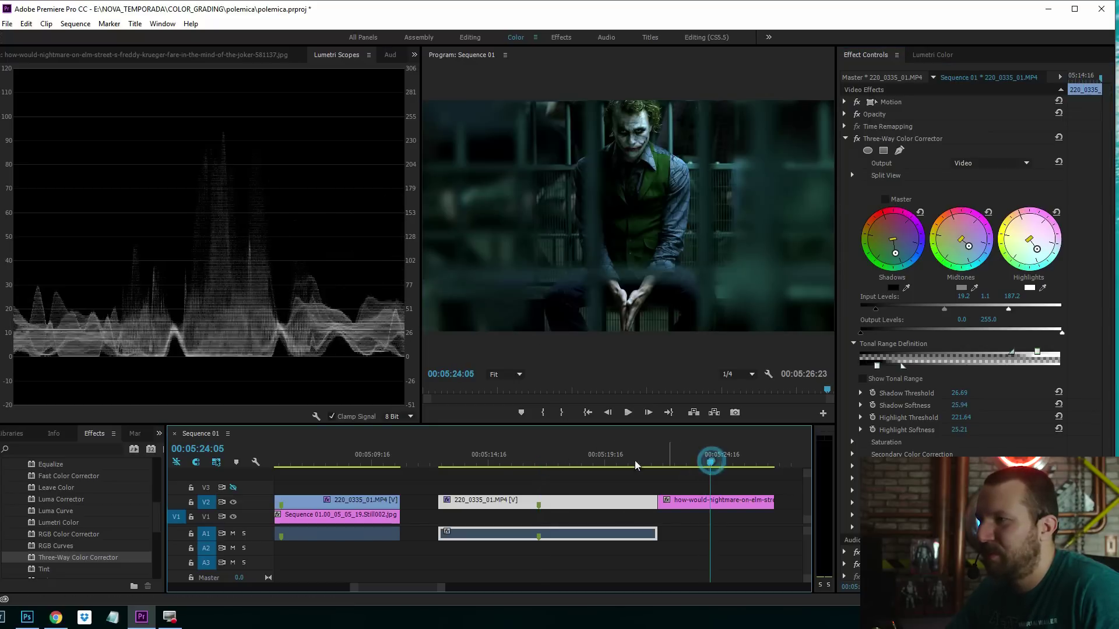
click(538, 463)
click(693, 463)
click(697, 500)
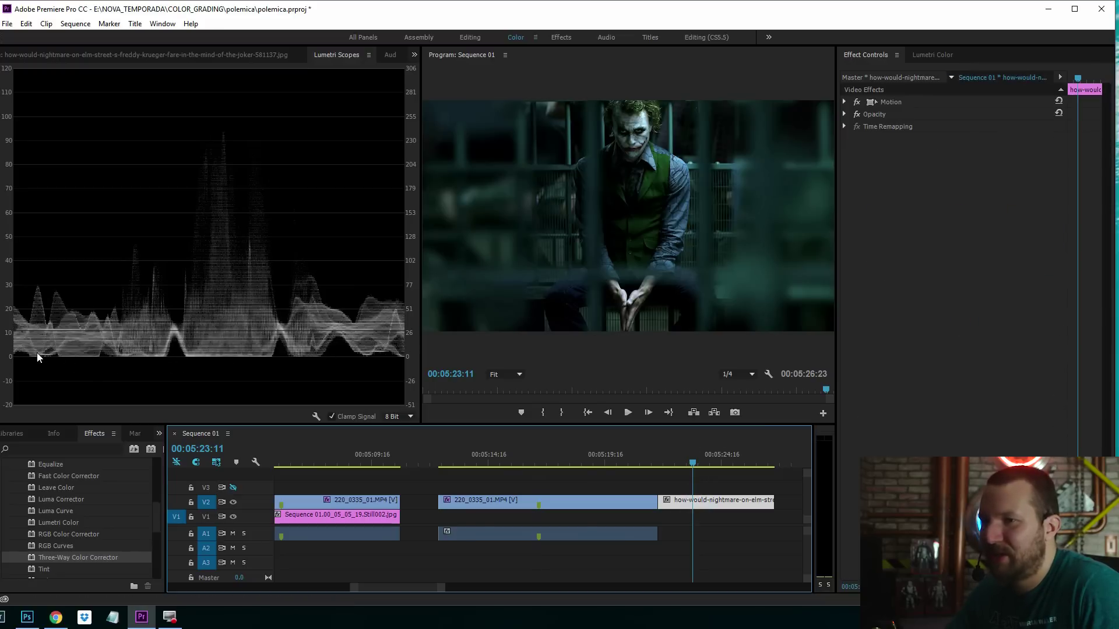
click(541, 458)
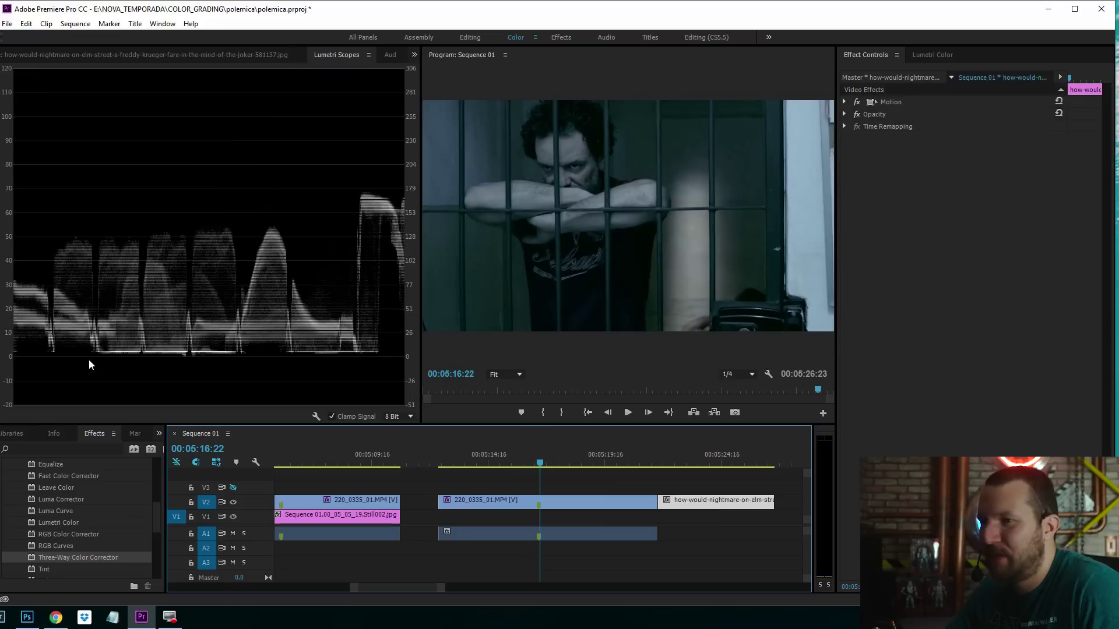
click(513, 499)
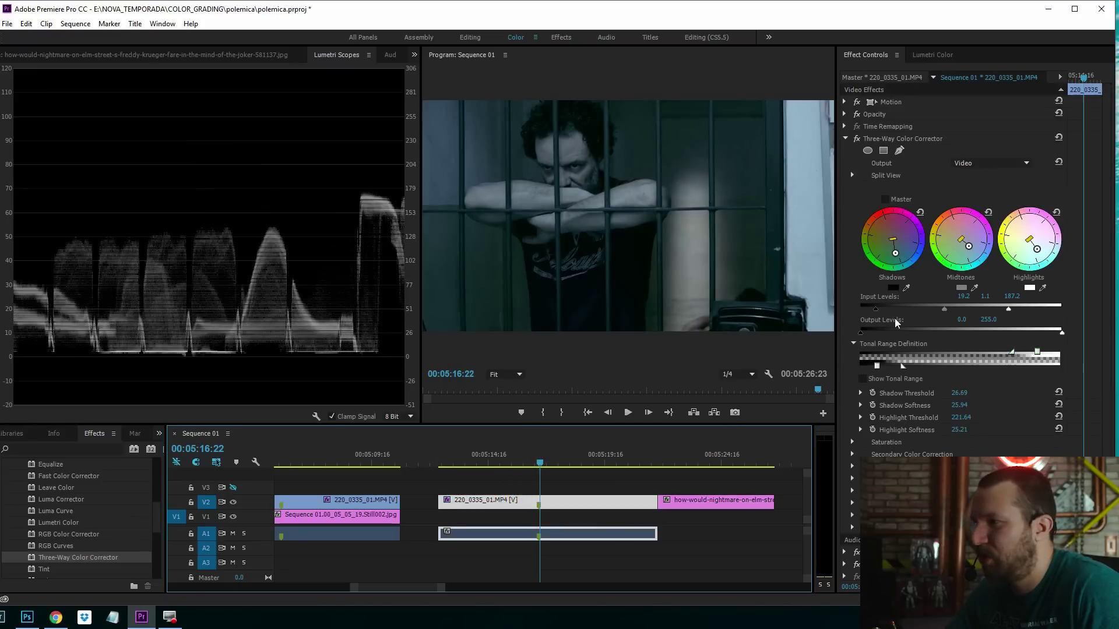
drag(877, 313, 877, 317)
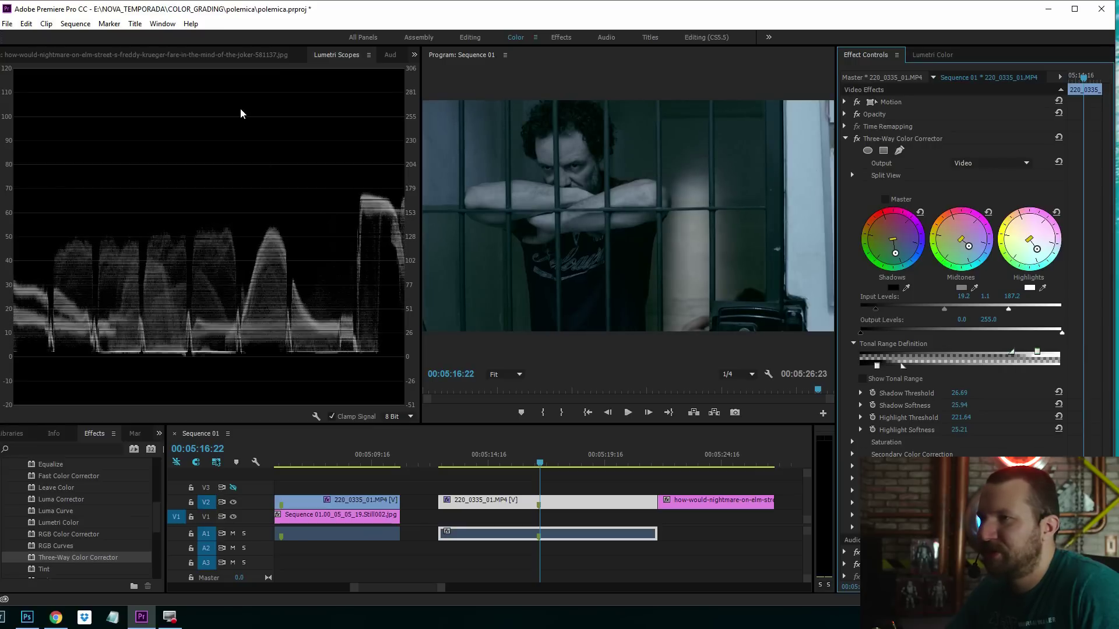
- Compare the clip with the Joker reference, set its white input level to 179.1, and tint the shadows greener and midtones slightly more cyan
click(233, 54)
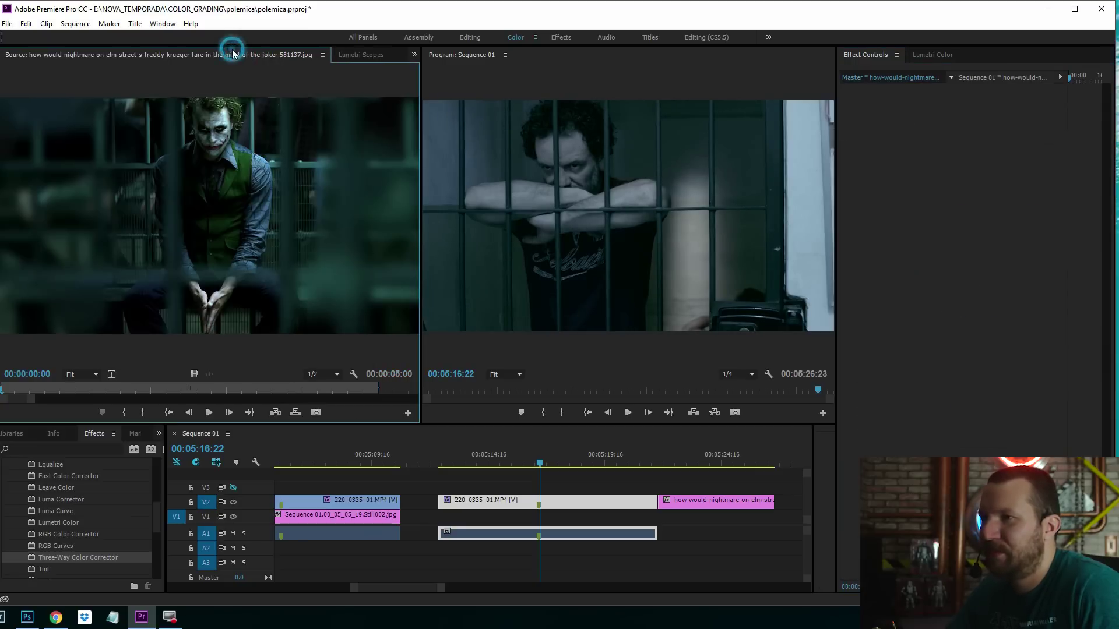
click(575, 502)
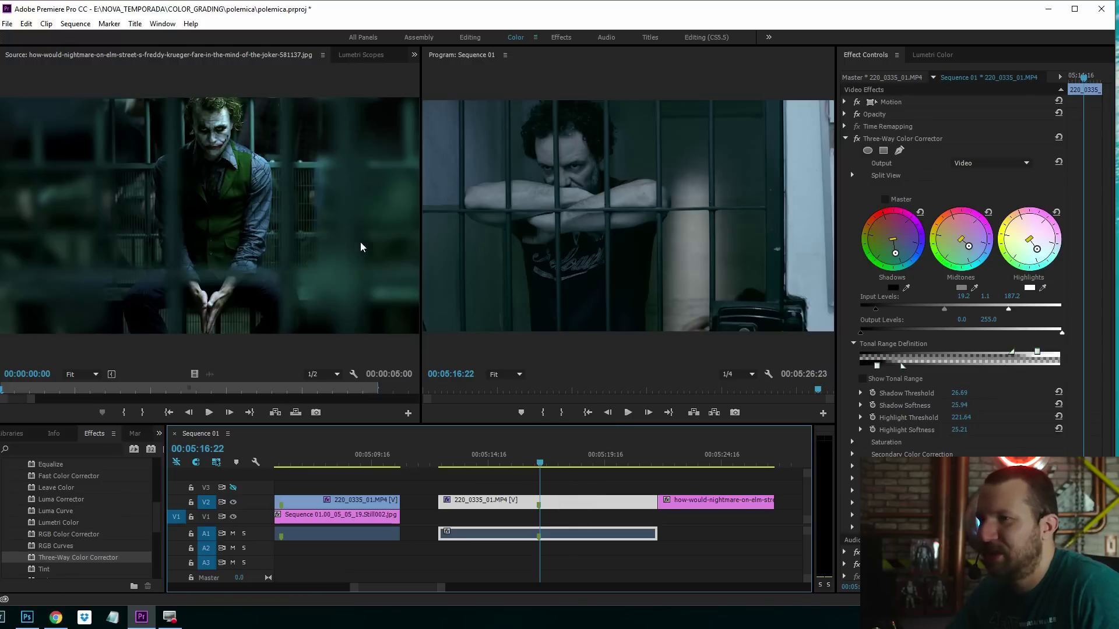
drag(1009, 309, 1002, 310)
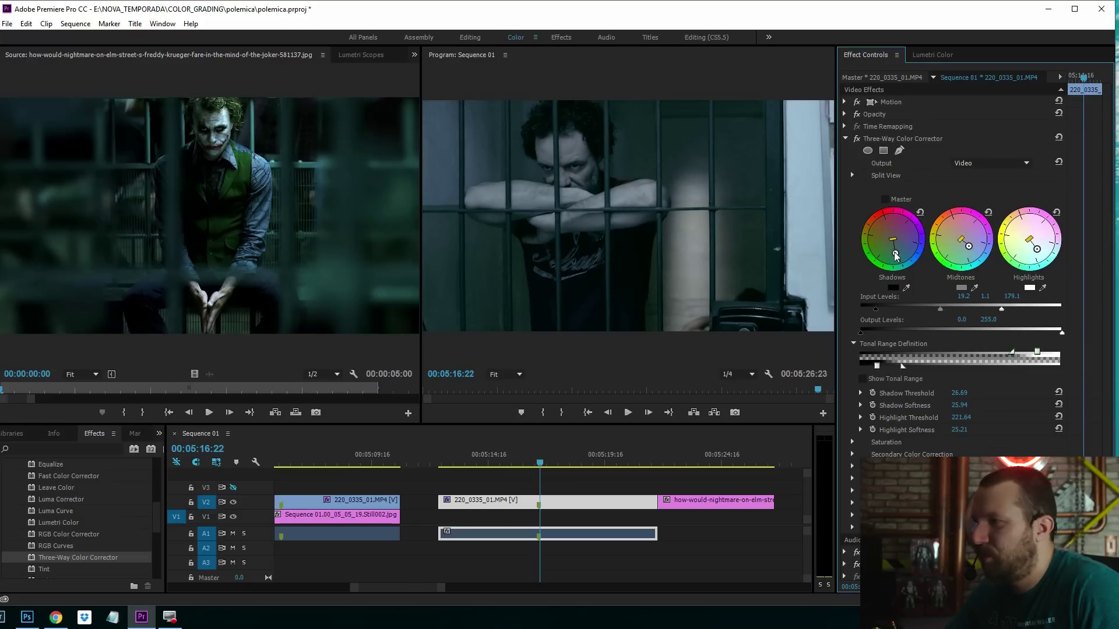
drag(896, 256, 895, 270)
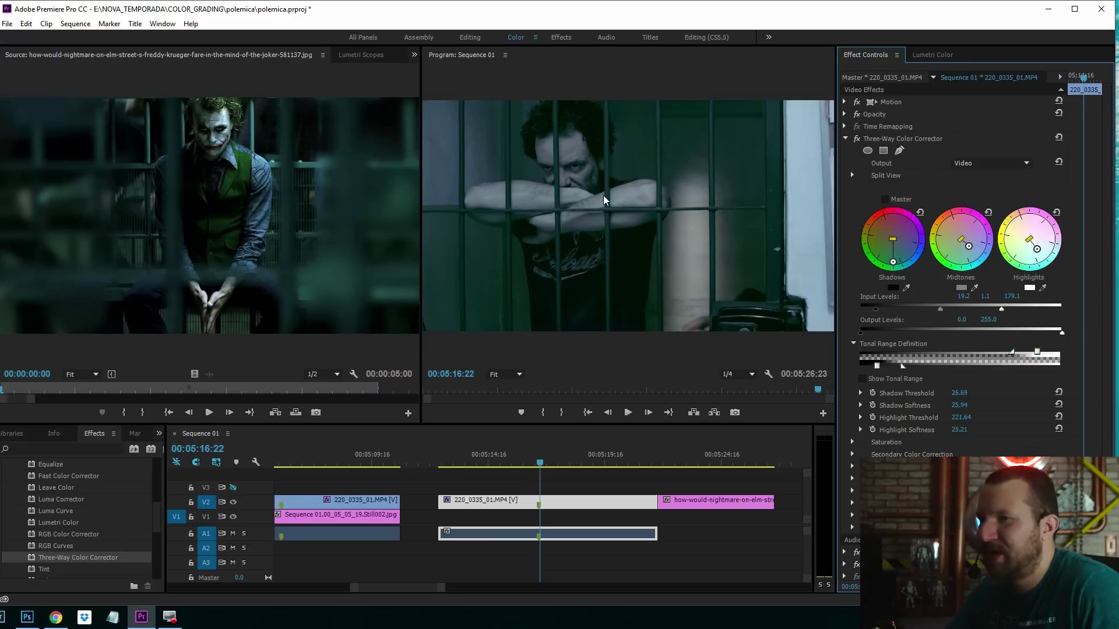
mouse_move(969, 246)
mouse_down()
mouse_move(977, 257)
mouse_move(969, 250)
mouse_up()
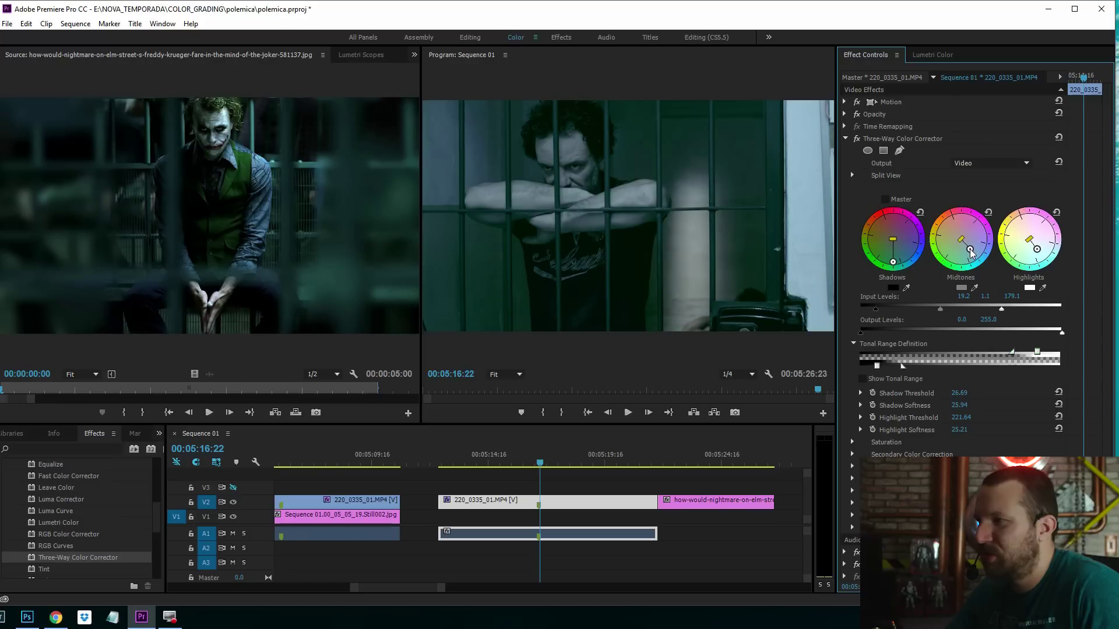
- Raise the shadow threshold to 42.99 using the tonal range preview, and ease back the strength of the green shadow tint
click(863, 378)
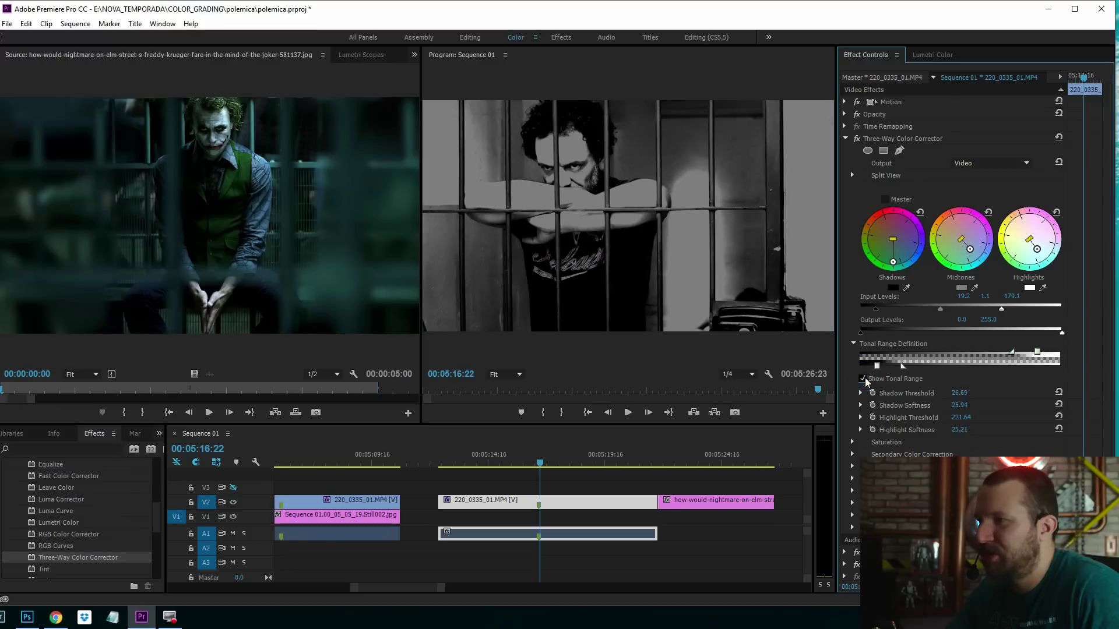
drag(880, 369, 894, 369)
click(863, 378)
drag(893, 263, 895, 258)
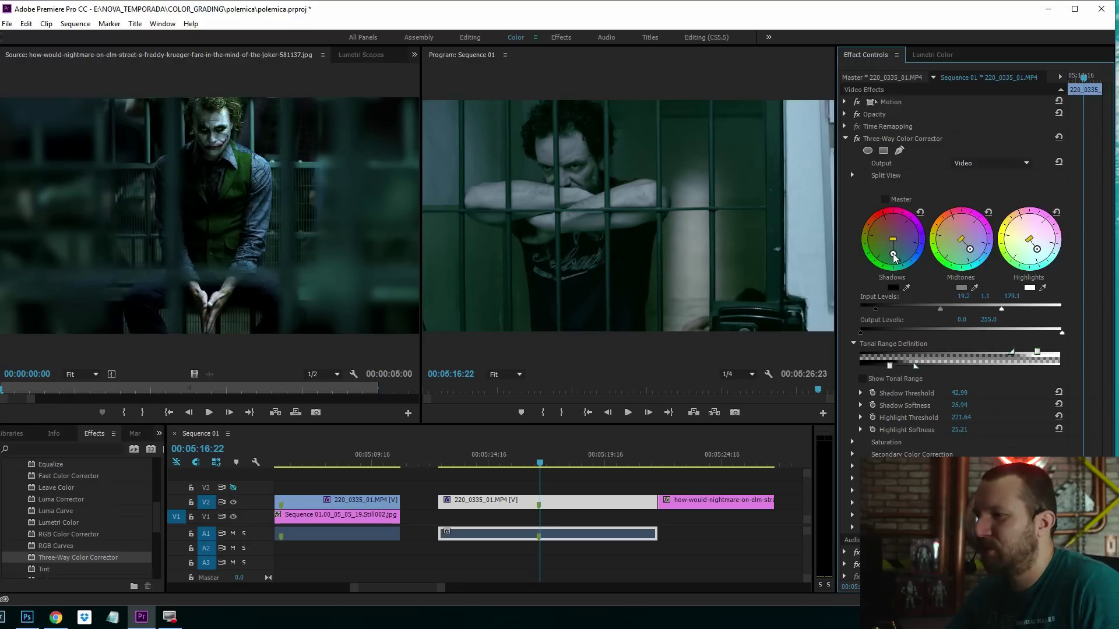
- Set the Three-Way Color Corrector's shadow saturation to 87.69 and its midtone saturation to about 160
scroll(854, 401, down, 1)
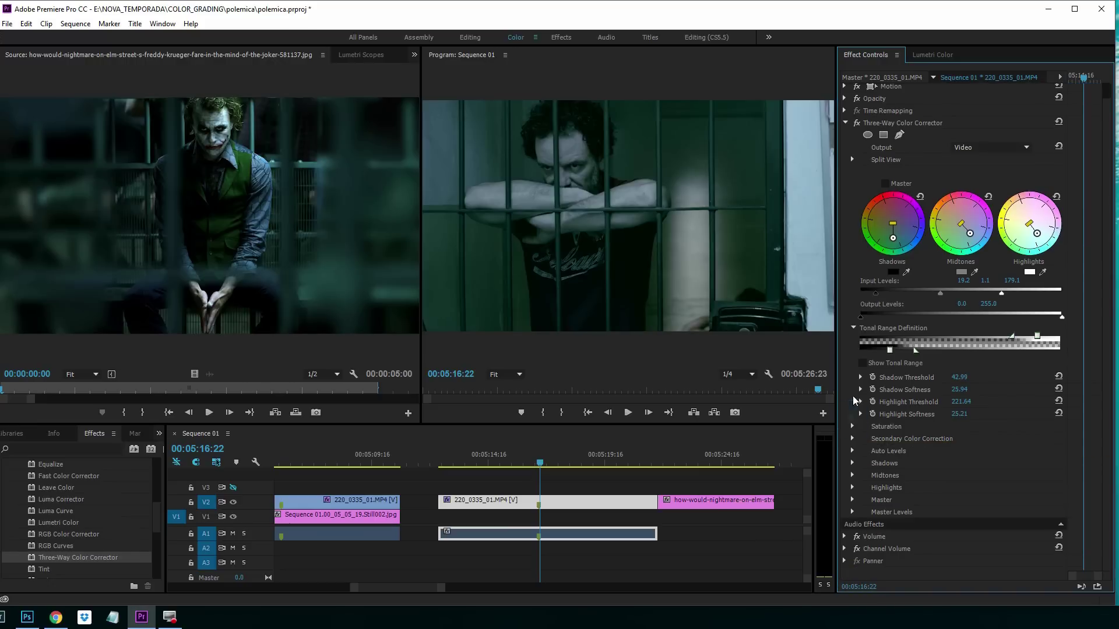
click(852, 427)
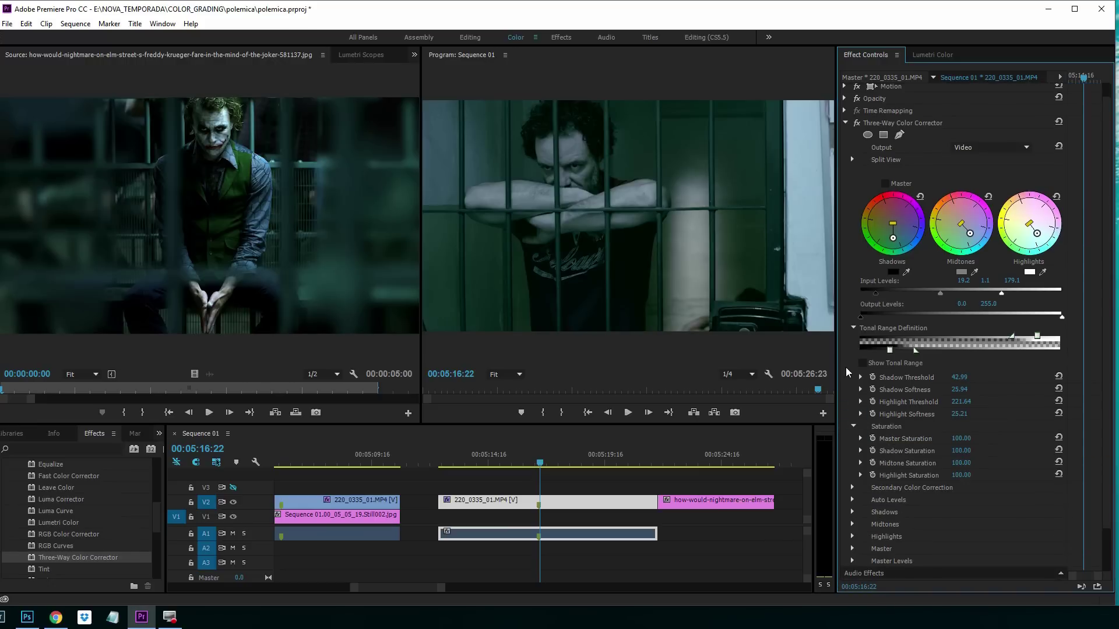
scroll(848, 372, down, 1)
scroll(851, 378, down, 2)
click(861, 416)
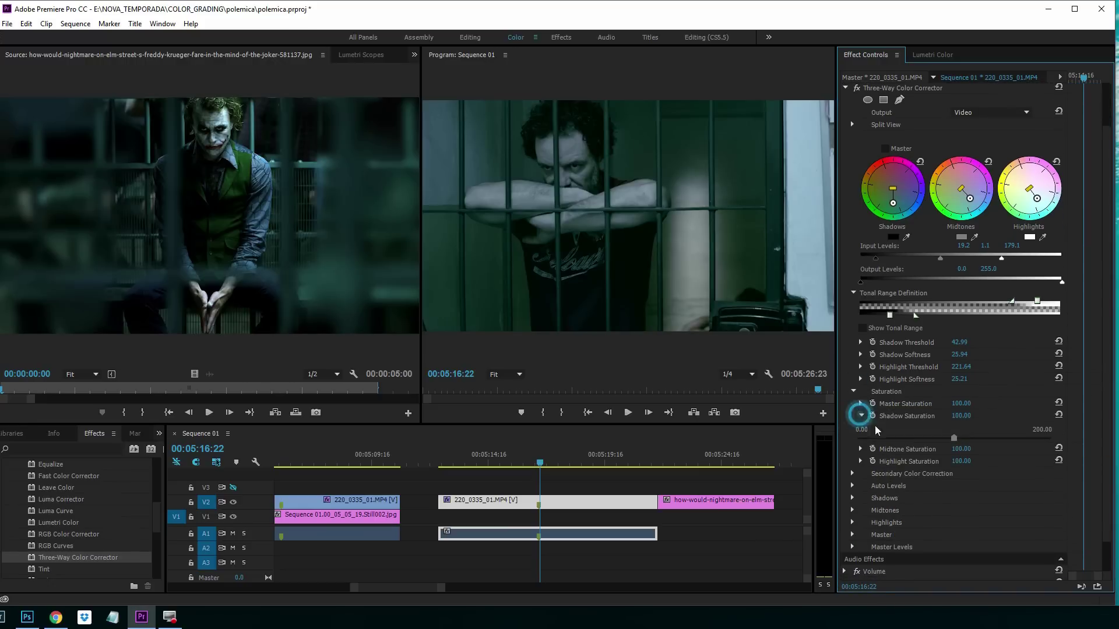
click(942, 438)
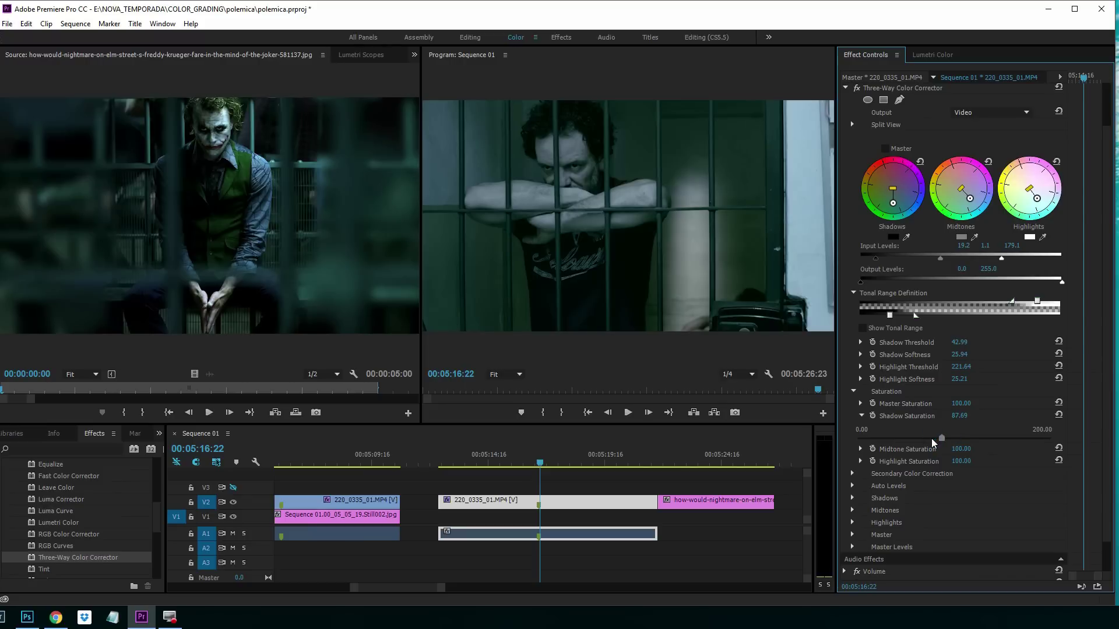
click(861, 449)
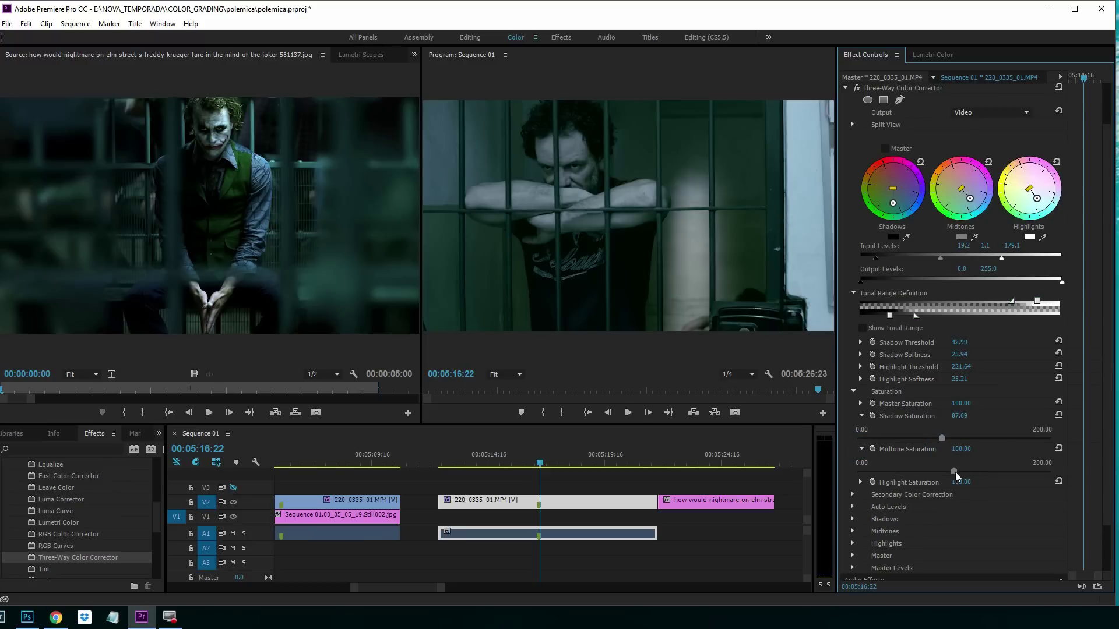
drag(954, 471, 1020, 471)
- Check the tonal range preview once more and shift the shadow tint slightly towards cyan
click(862, 328)
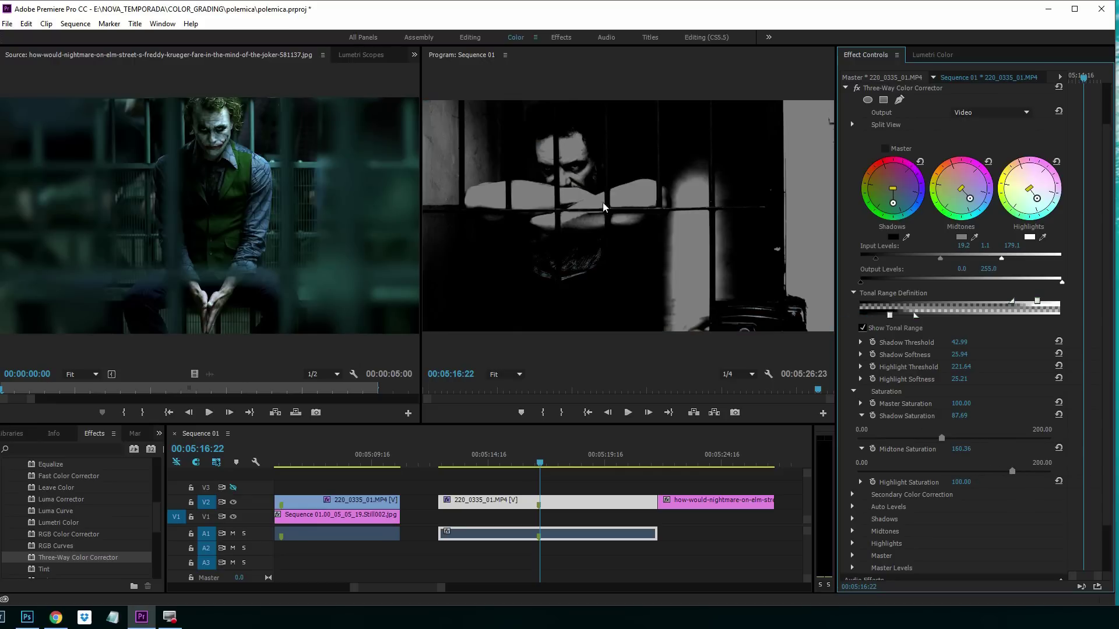
click(861, 329)
scroll(862, 335, up, 2)
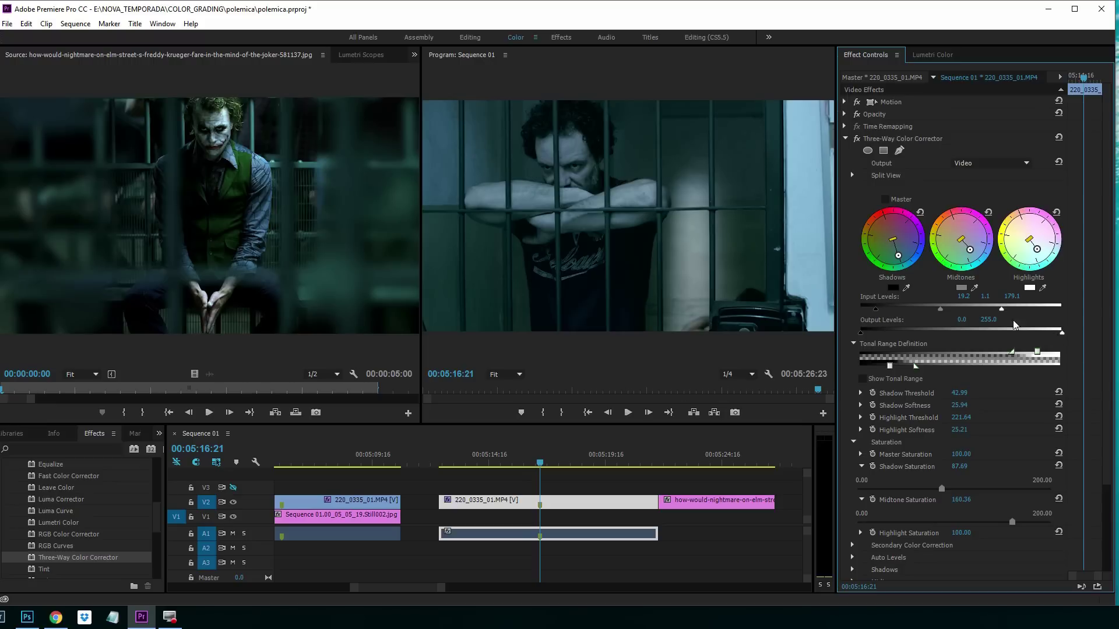
- Apply the Lumetri Color effect to the 220_0335_01.MP4 clip and raise its Whites to 100
click(845, 140)
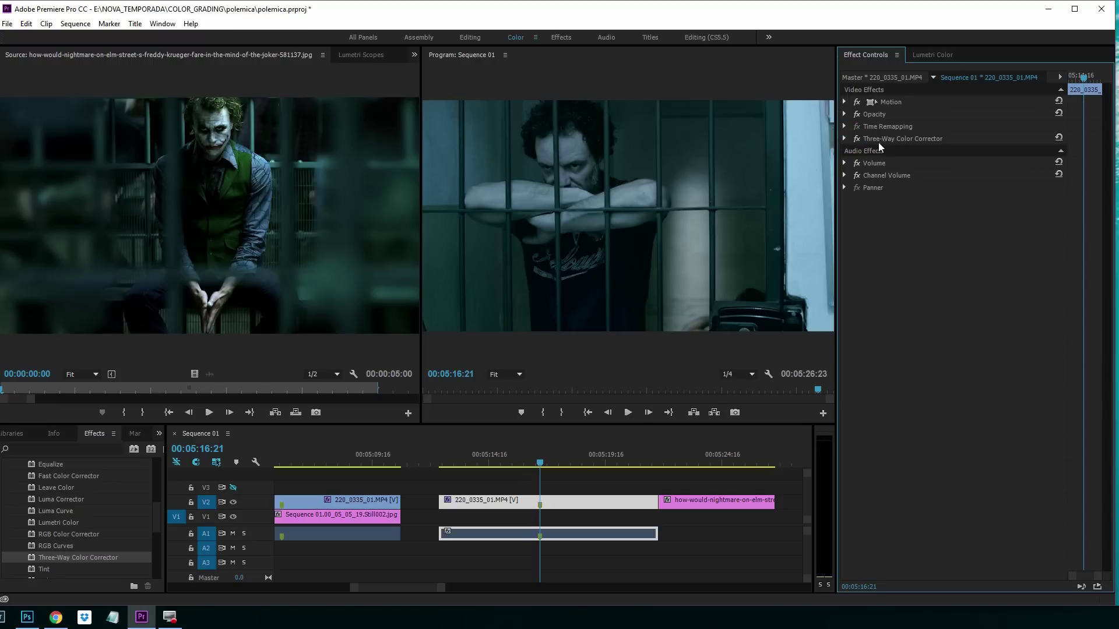
scroll(62, 505, down, 1)
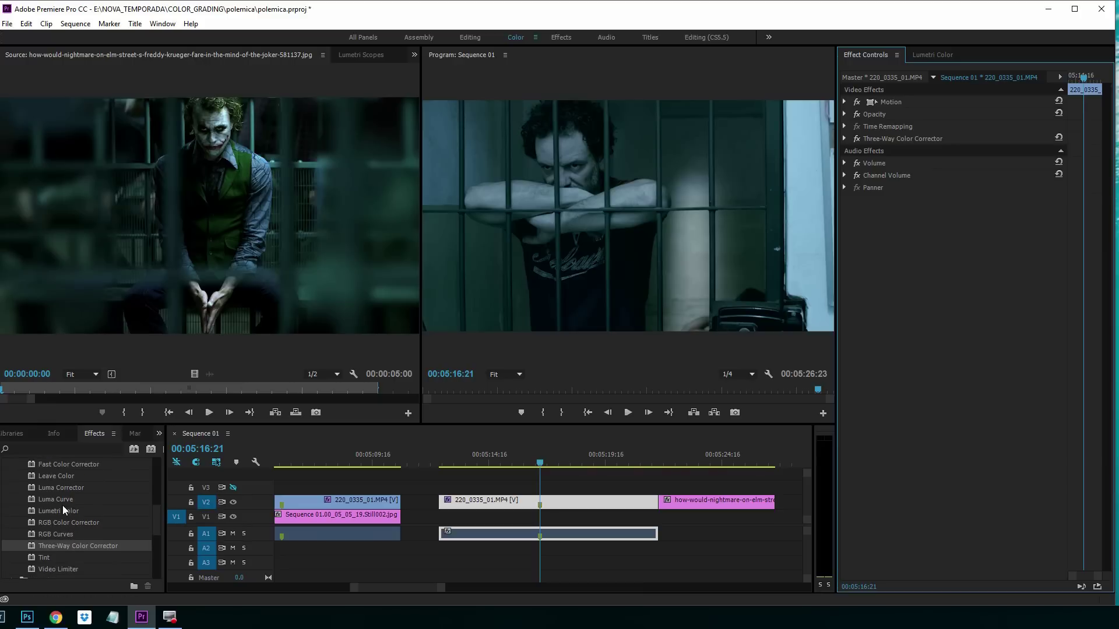
click(38, 510)
drag(37, 510, 507, 506)
click(852, 188)
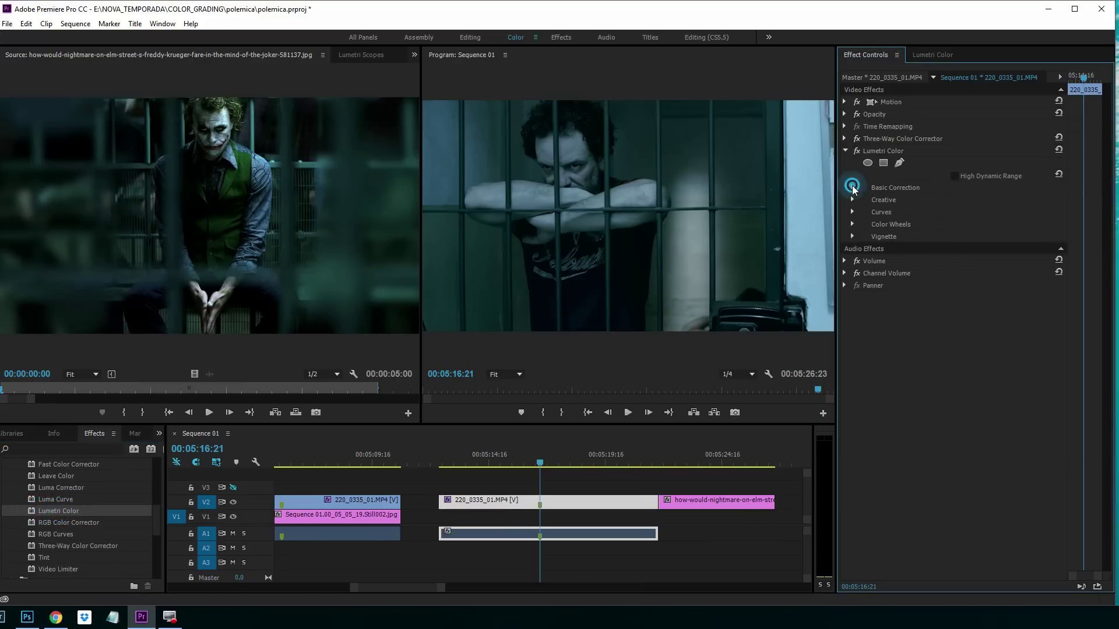
click(869, 335)
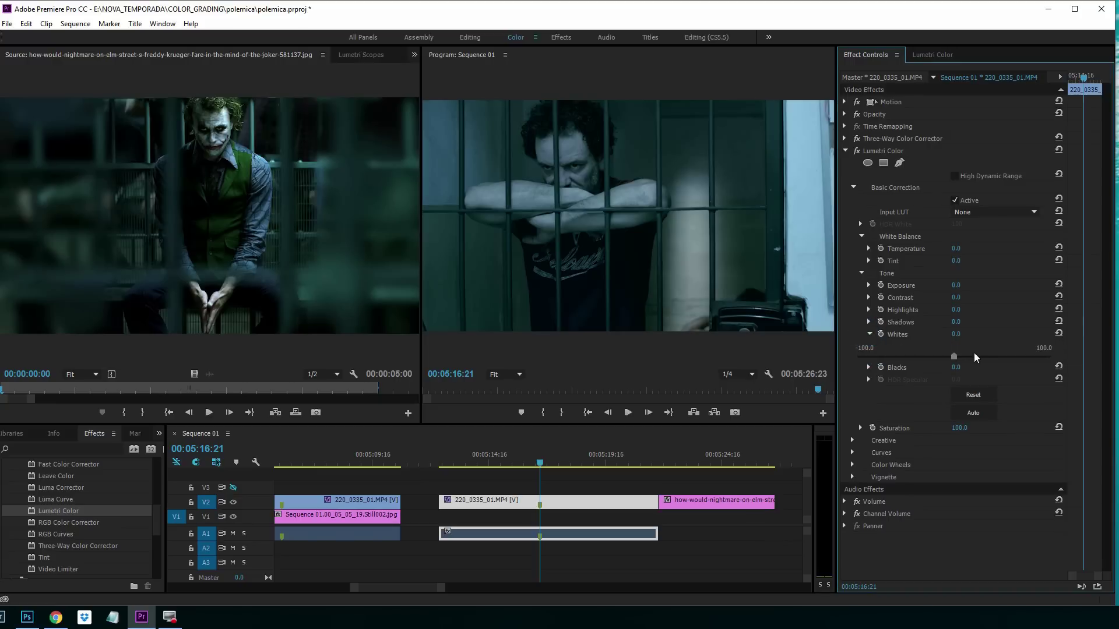
click(971, 358)
drag(972, 360, 1112, 376)
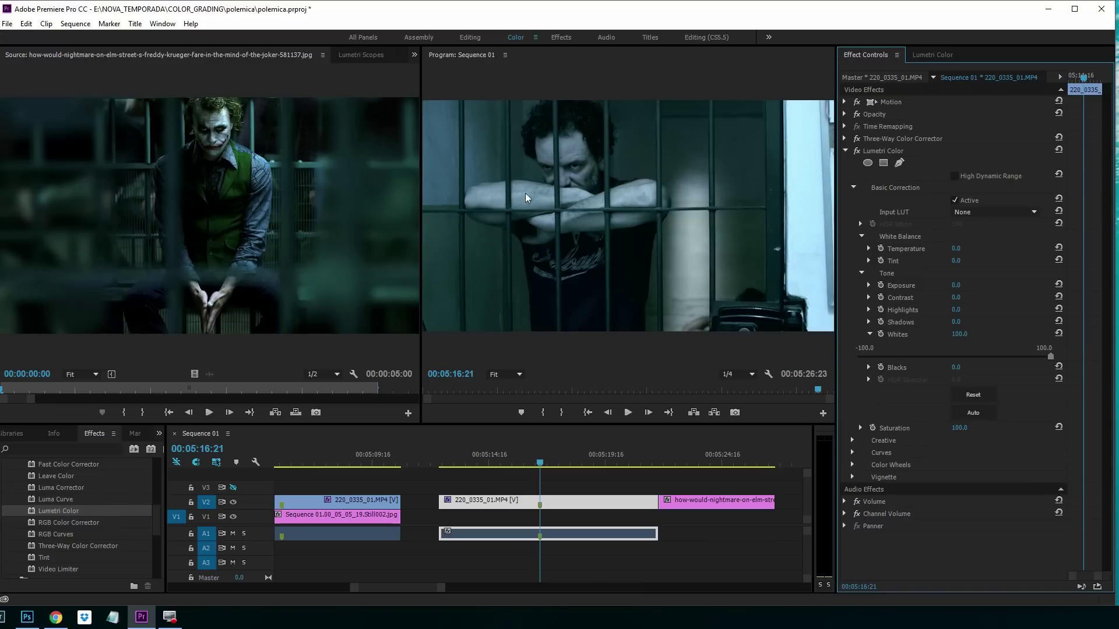
- In the Three-Way Color Corrector, pull the midtone tint back to neutral and push the shadow tint further towards green
click(845, 139)
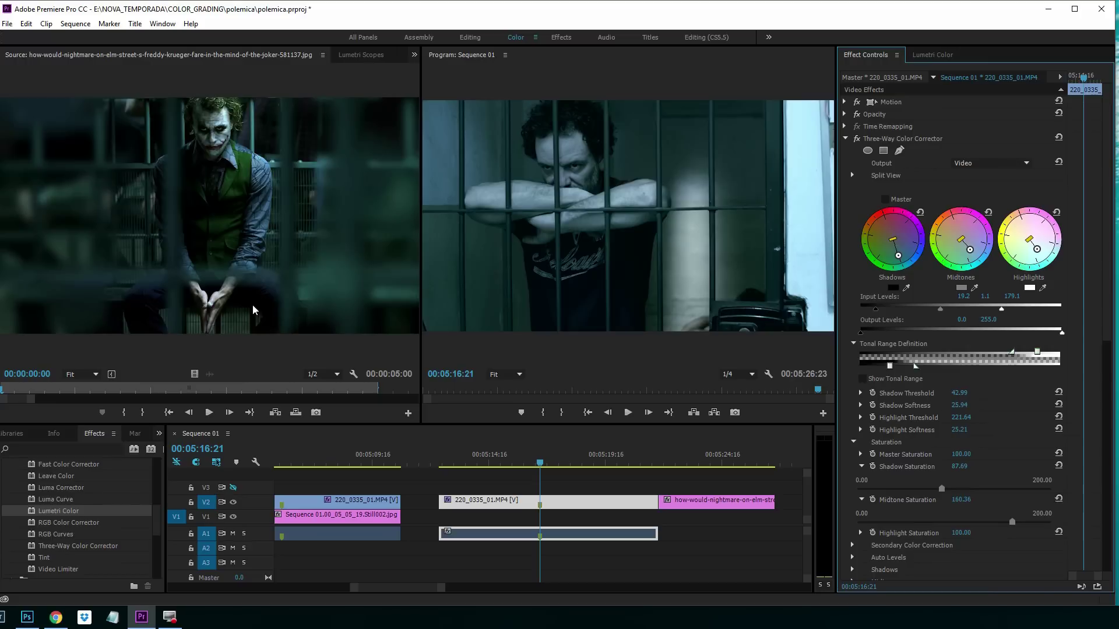
drag(970, 252, 964, 244)
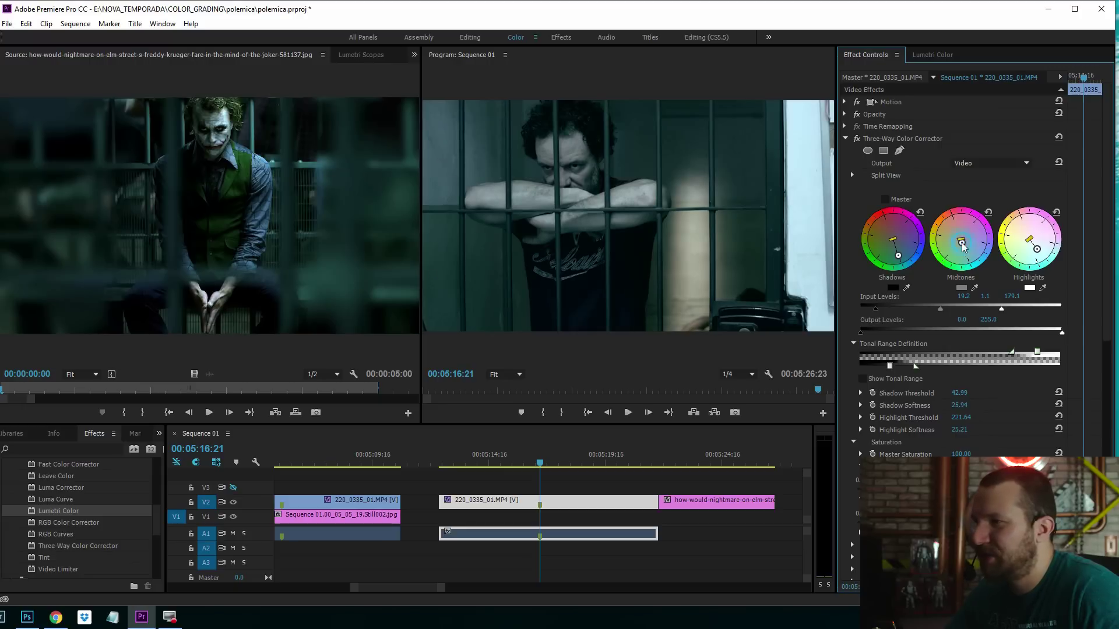
mouse_move(960, 244)
mouse_down()
mouse_move(974, 248)
mouse_move(961, 244)
mouse_up()
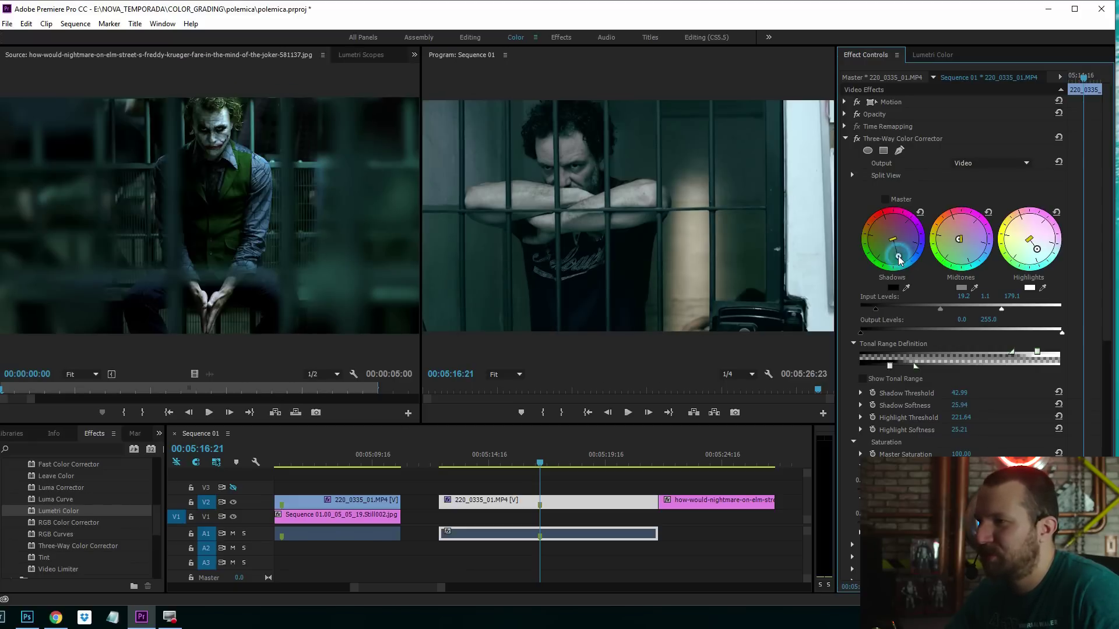
drag(898, 256, 897, 262)
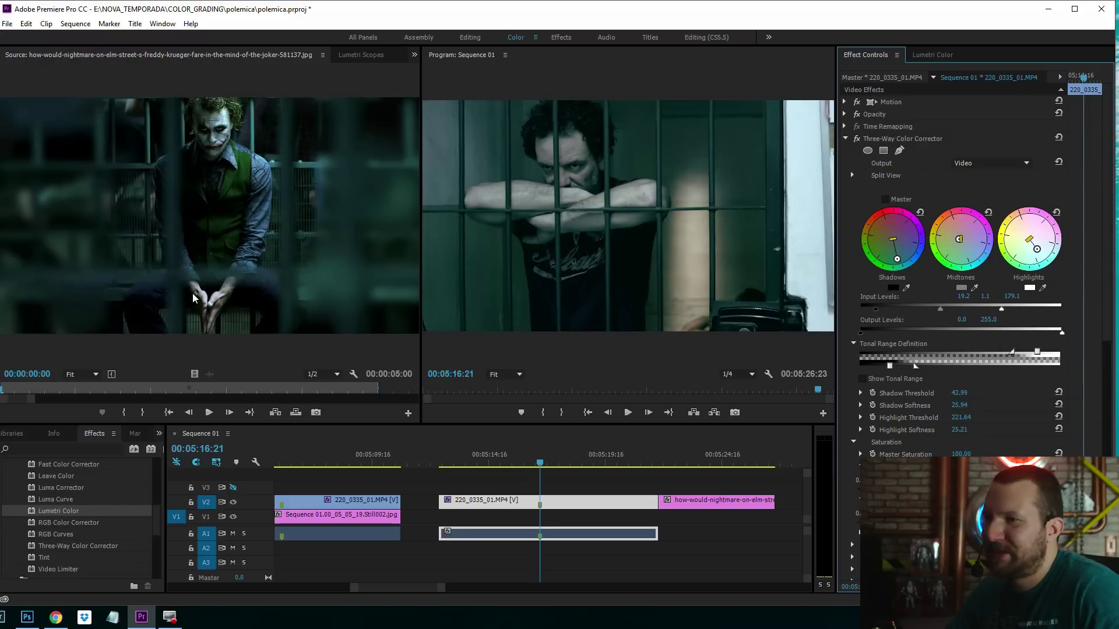
click(529, 506)
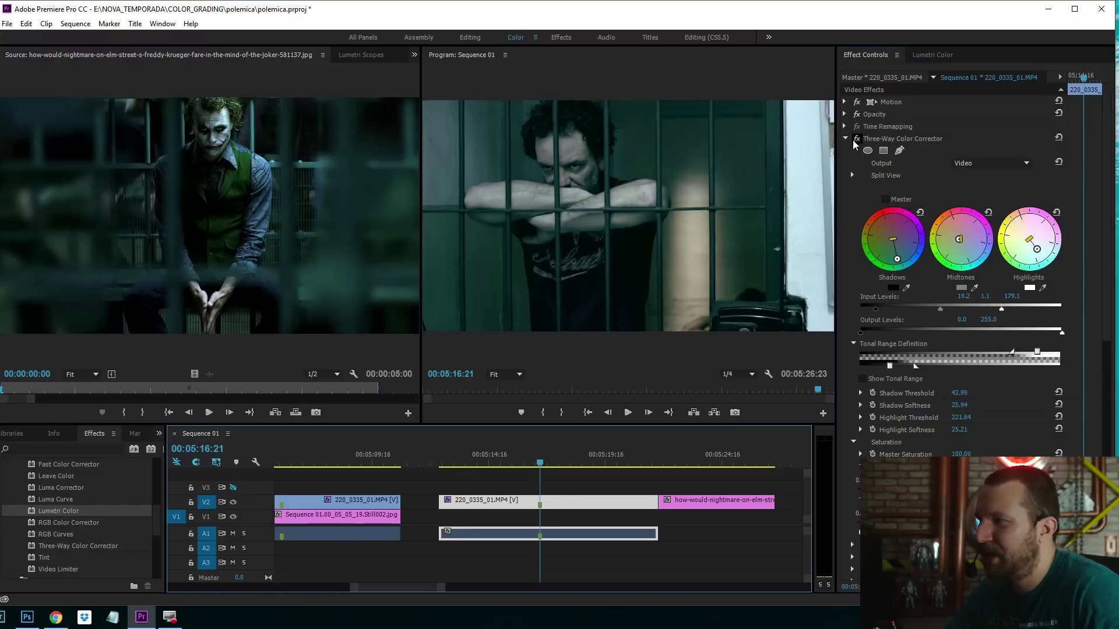
click(845, 139)
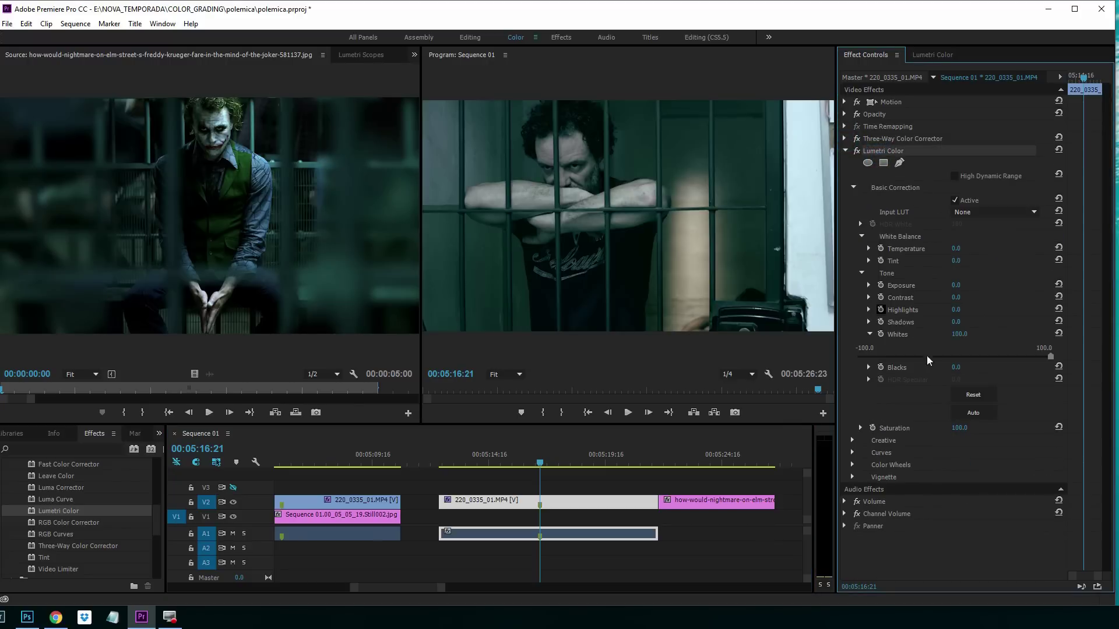
- Darken the clip's edges with a Lumetri Color vignette, using an amount of -3.0 and a midpoint of 35.4
click(852, 478)
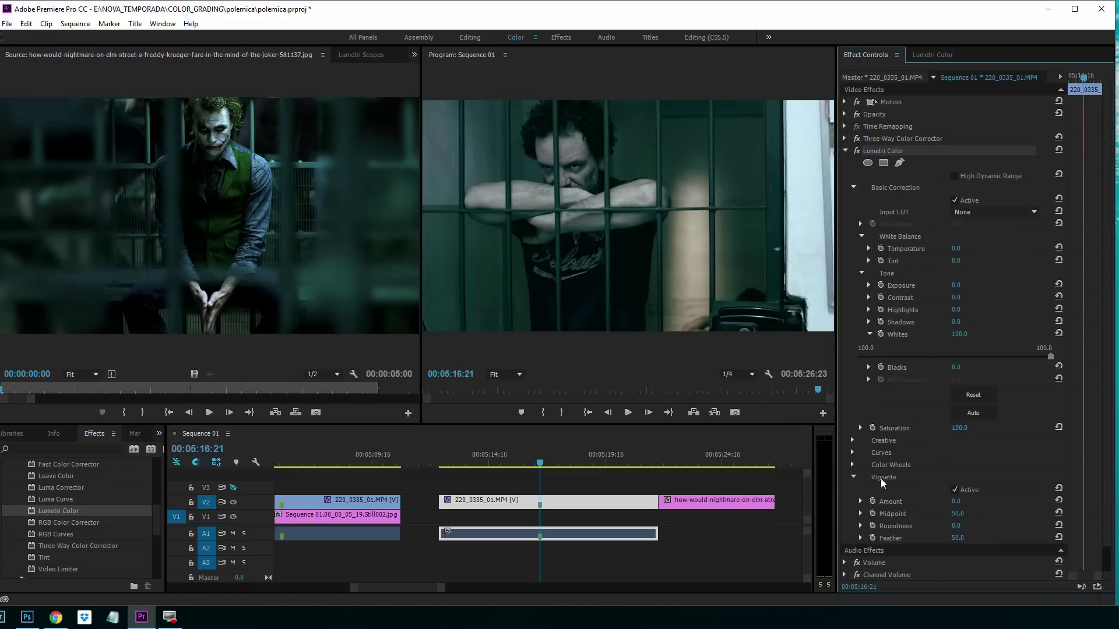
click(861, 478)
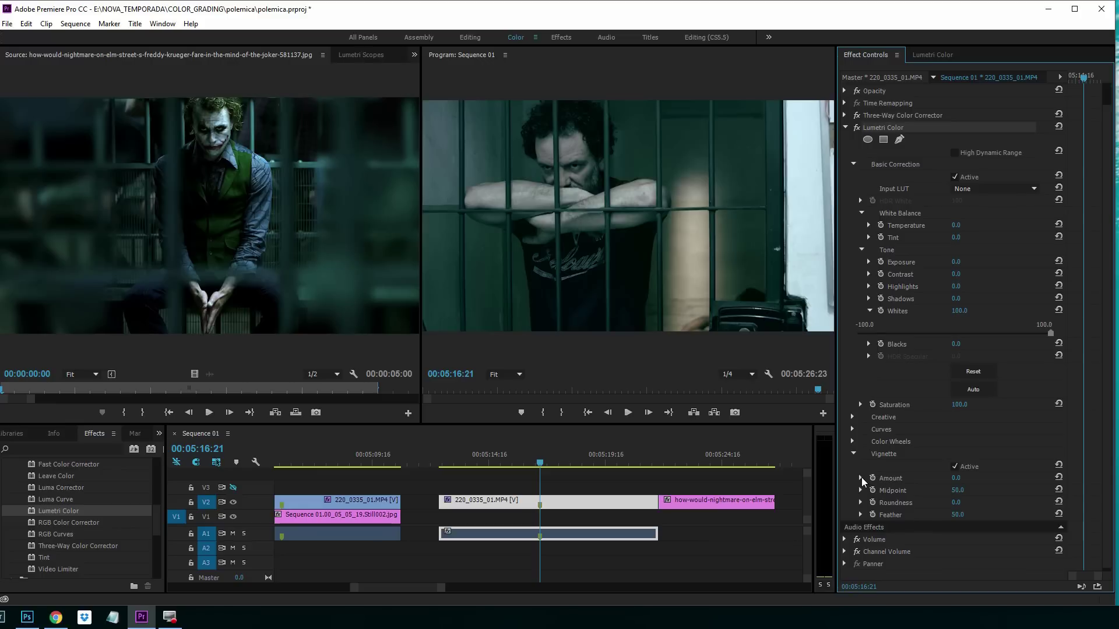
click(936, 500)
drag(936, 500, 819, 505)
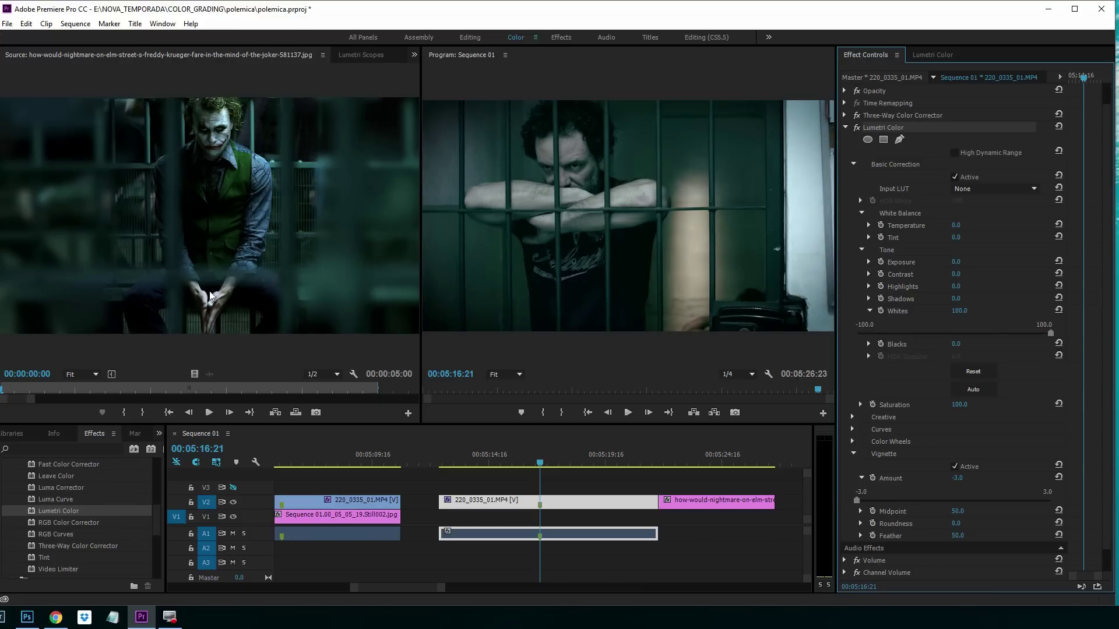
click(862, 511)
drag(954, 533, 927, 532)
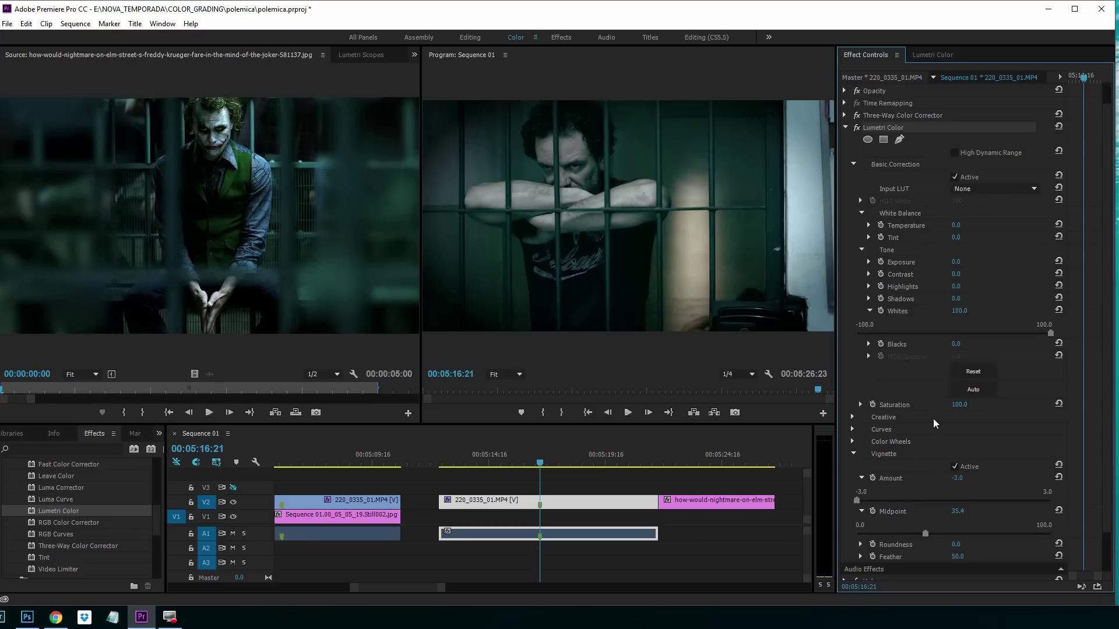
click(853, 454)
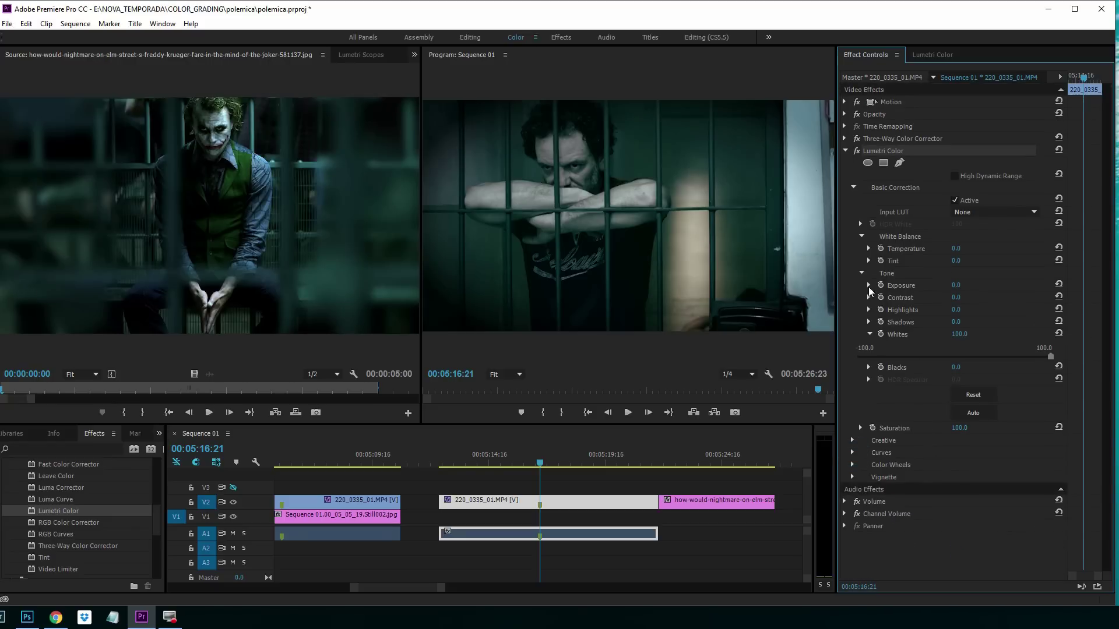
- Cool the clip by lowering the Lumetri Color white balance temperature to about -24
click(869, 248)
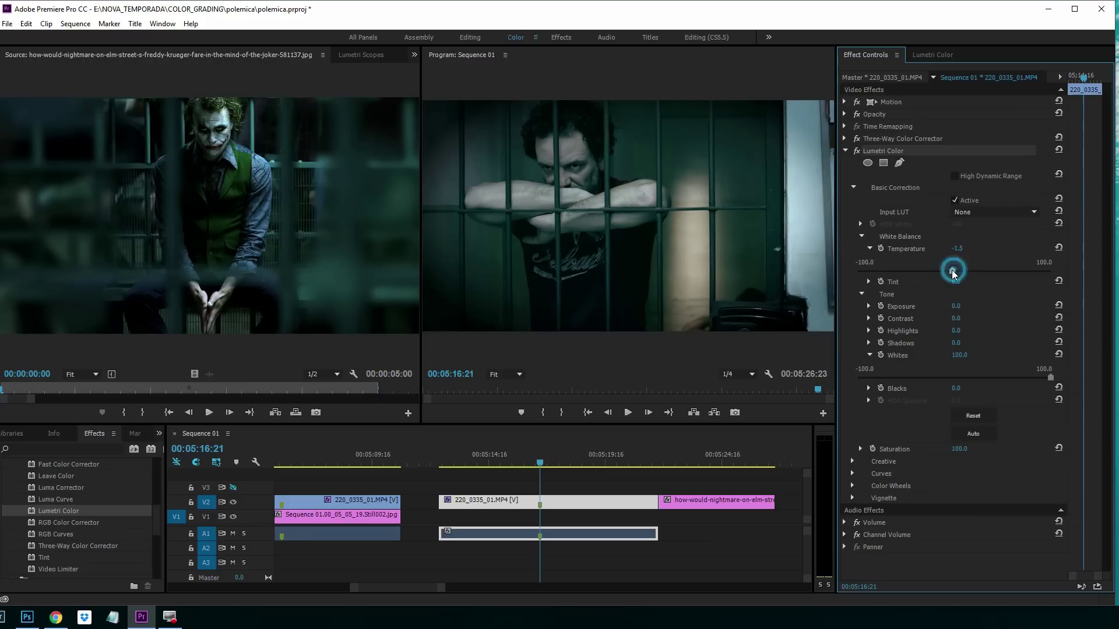
drag(955, 272, 945, 272)
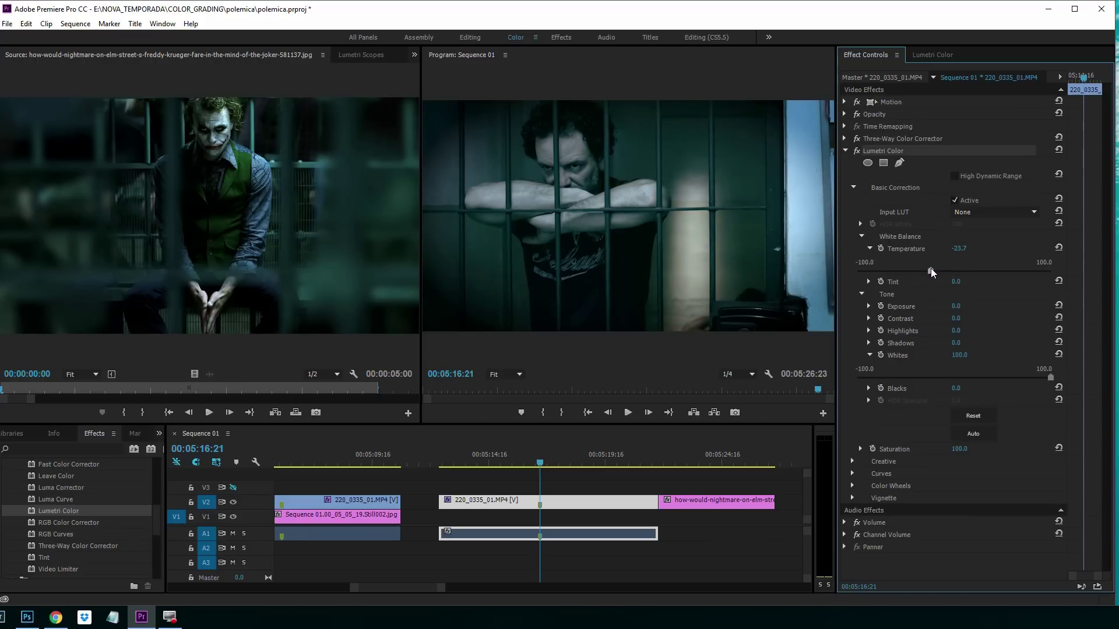
drag(931, 272, 929, 271)
click(845, 150)
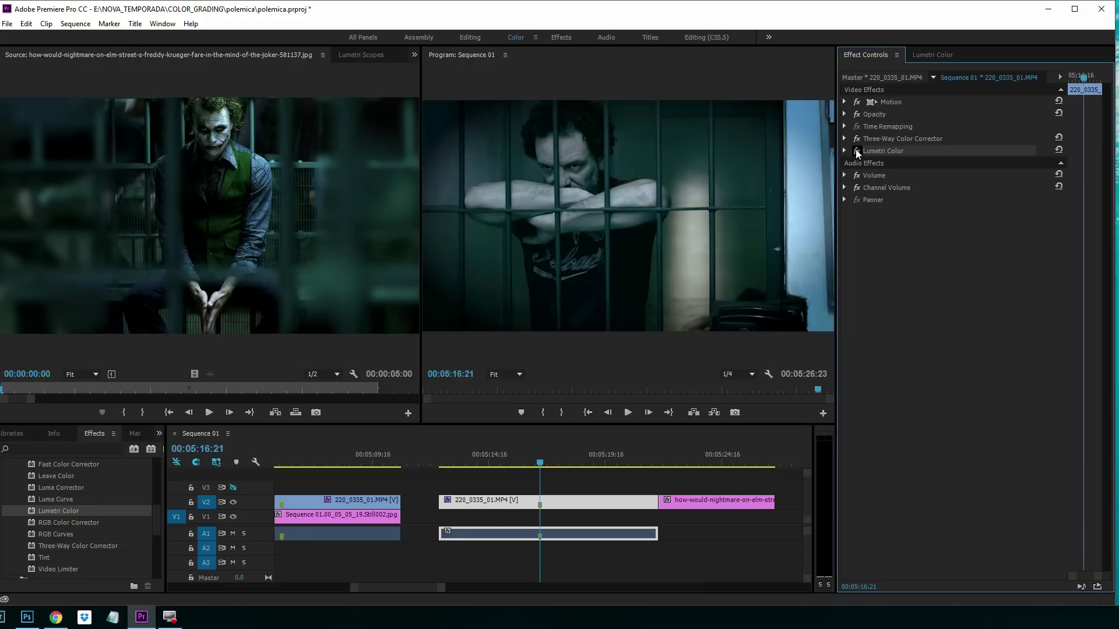
- Compare the clip with and without the Lumetri Color effect by switching the effect off and on
click(856, 150)
click(856, 151)
click(856, 150)
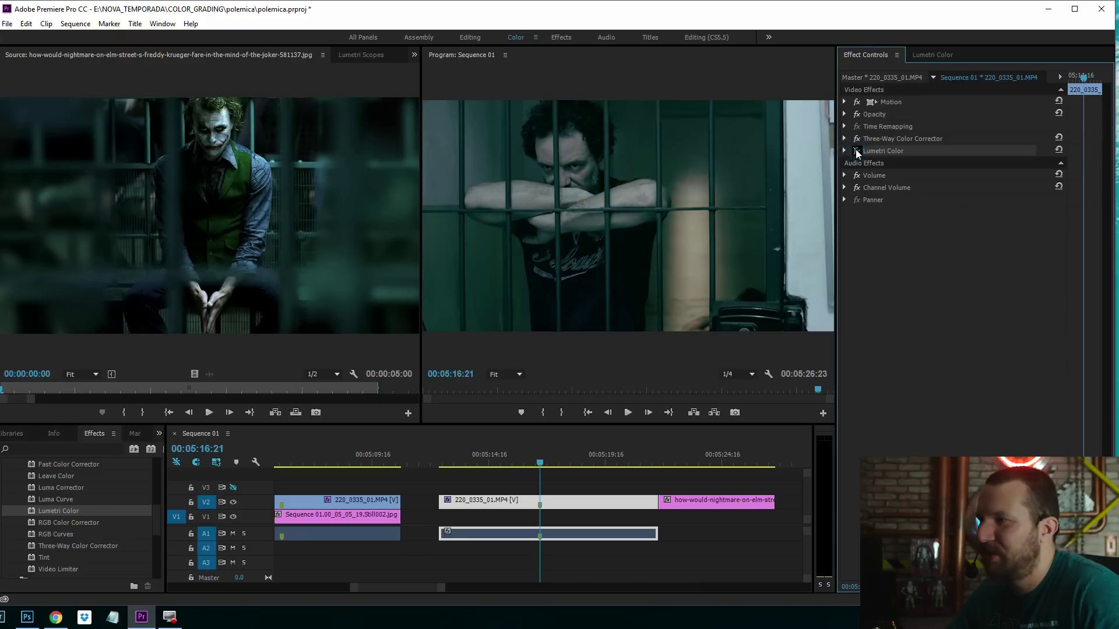
click(856, 150)
click(856, 150)
click(856, 150)
click(856, 151)
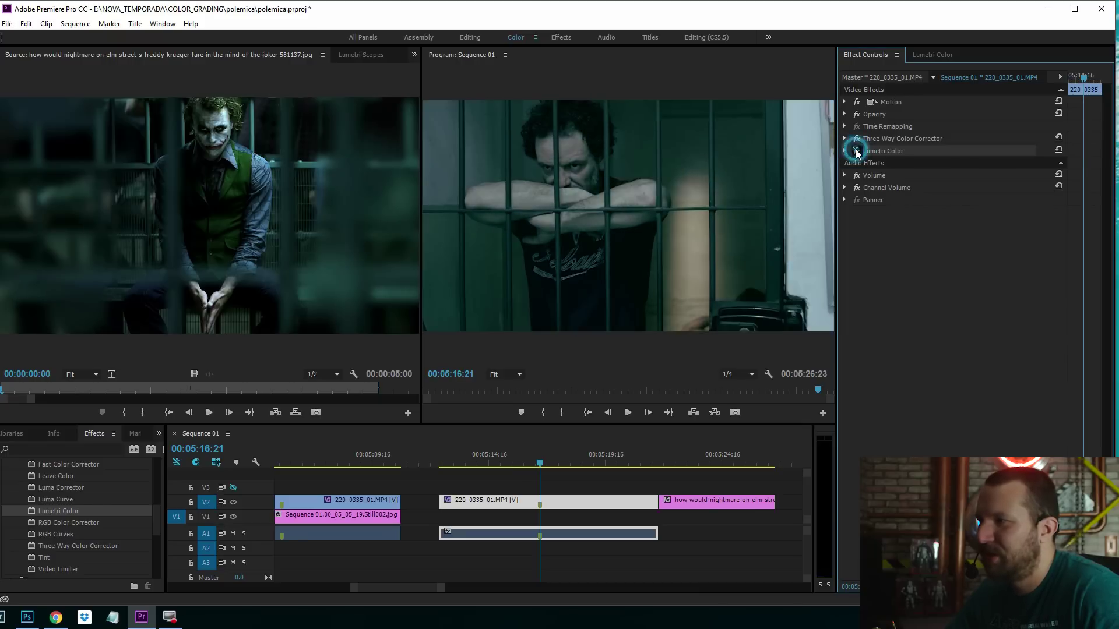
- Compare the clip with and without the Three-Way Color Corrector, and restore both color effects
click(857, 138)
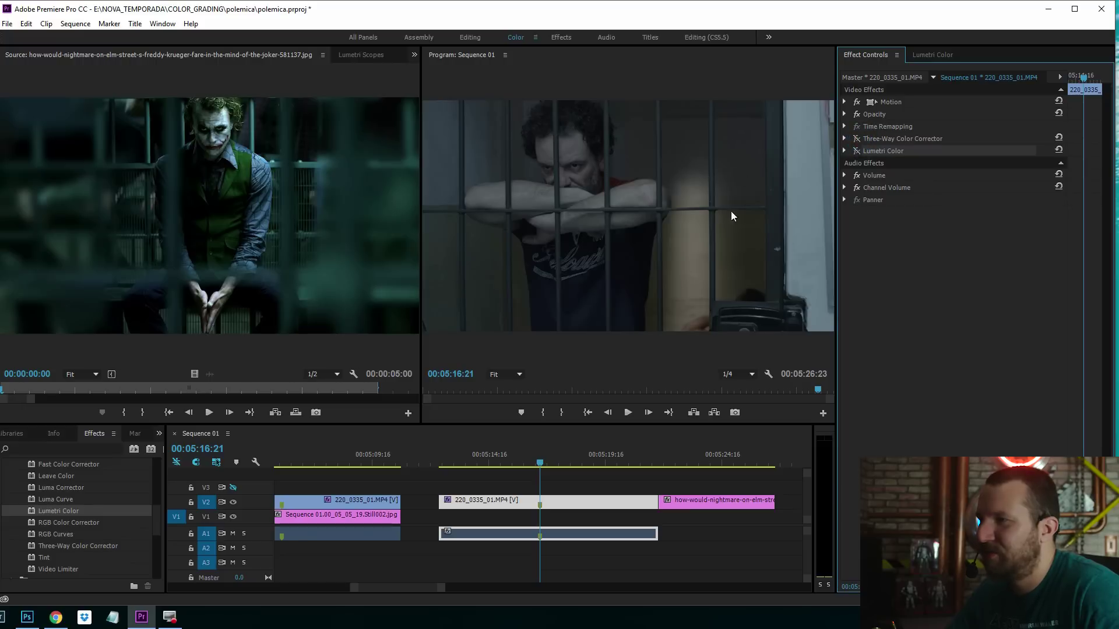
click(856, 138)
click(845, 138)
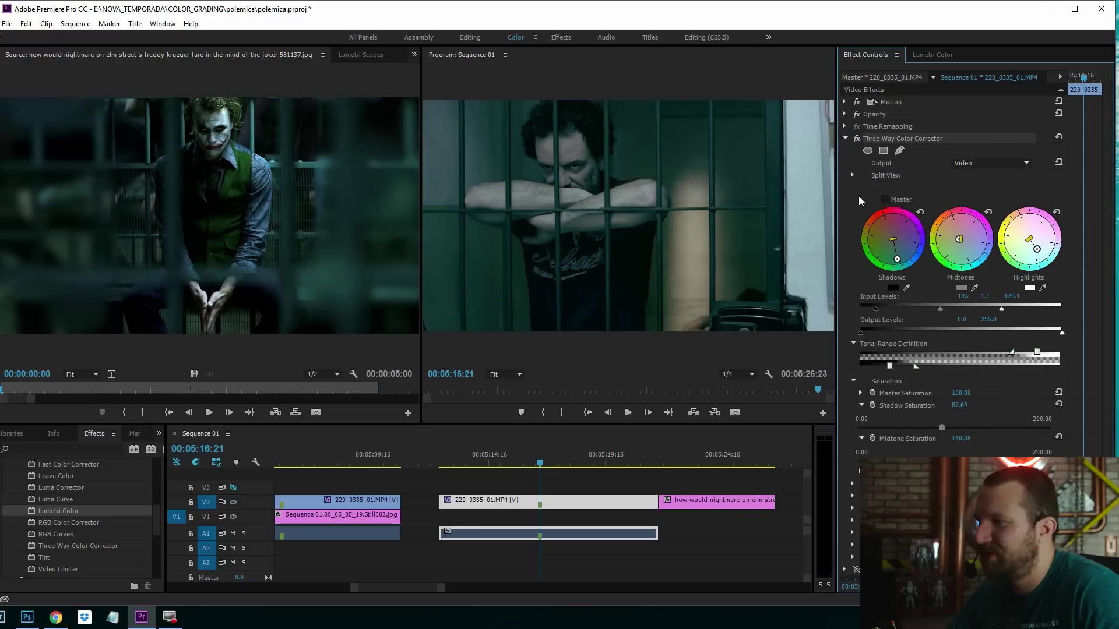
click(844, 139)
click(857, 139)
click(856, 139)
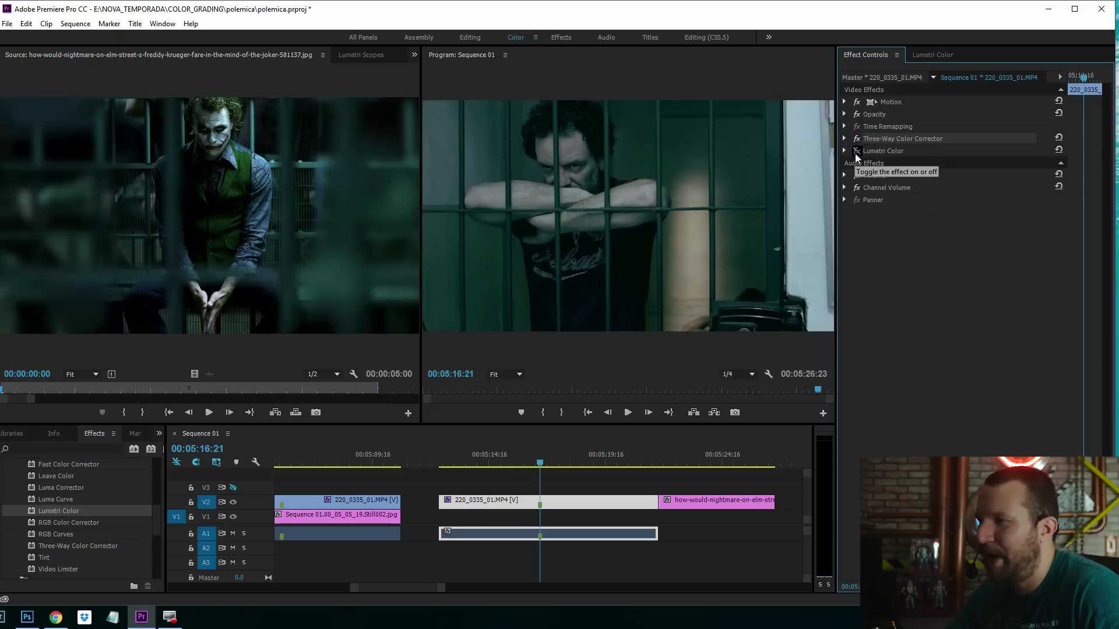
click(857, 152)
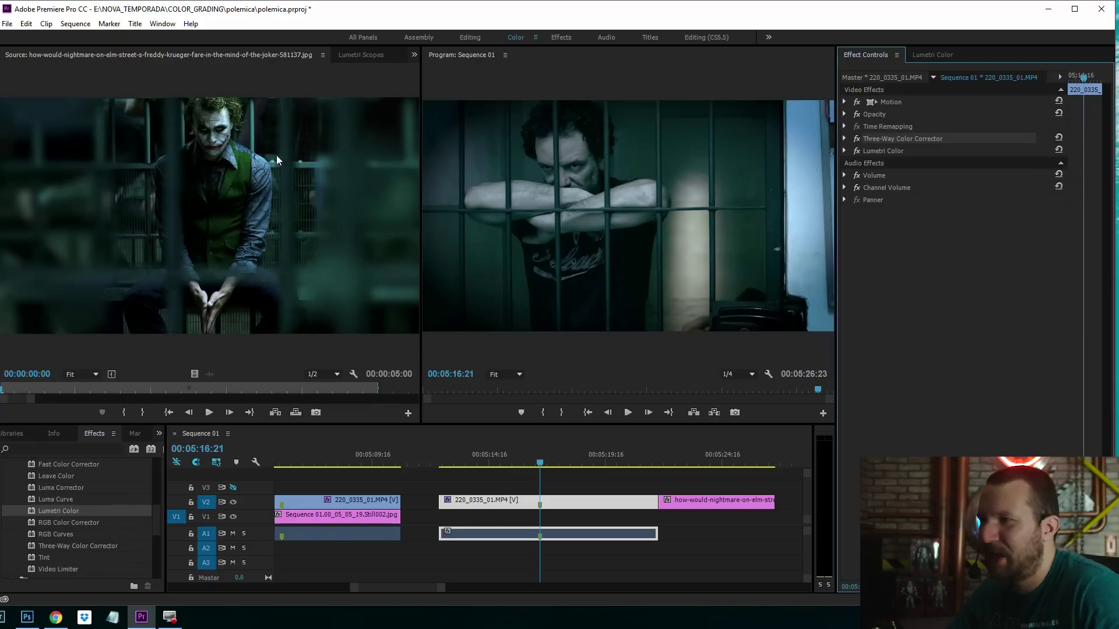
click(843, 153)
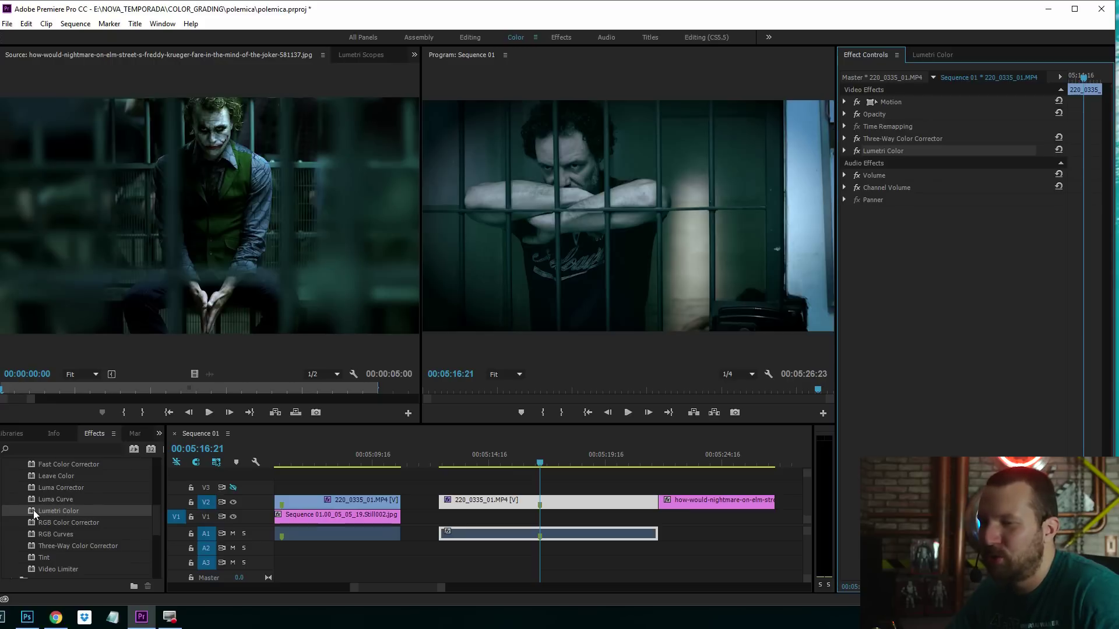
- Apply a second Lumetri Color effect to the 220_0335_01.MP4 clip
drag(34, 509, 529, 504)
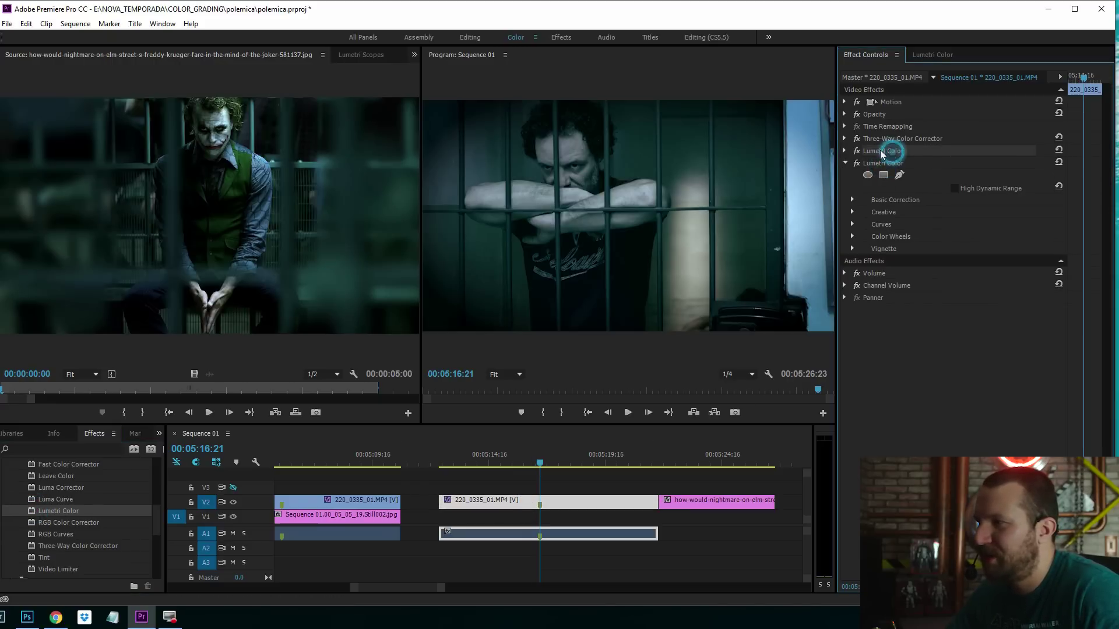
click(858, 151)
click(858, 151)
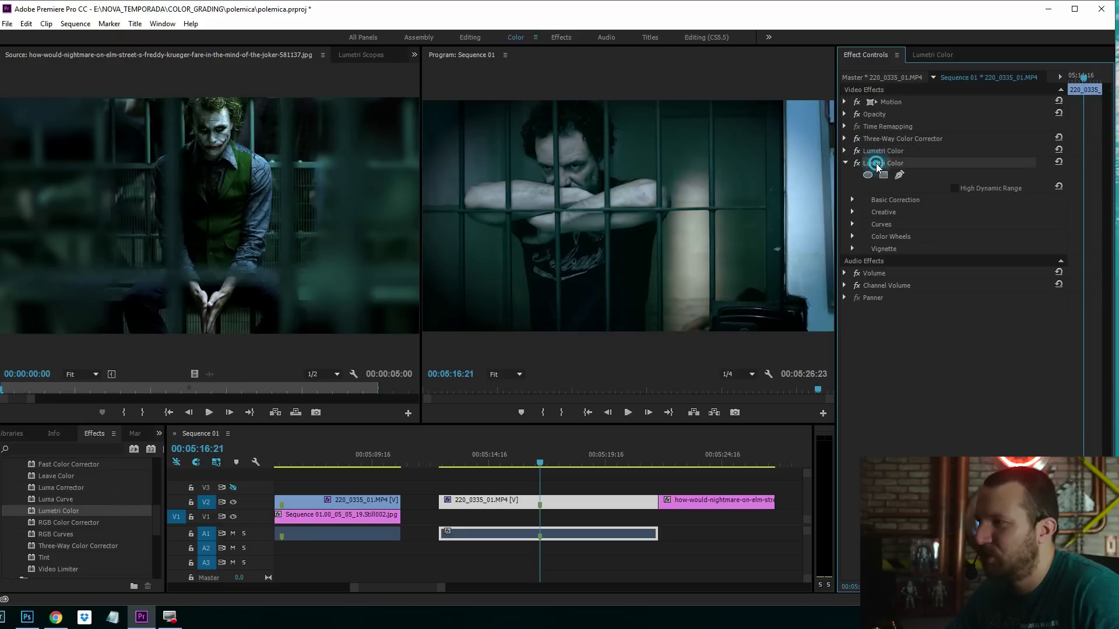
- In the second Lumetri Color effect, draw a closed freeform mask around the man's eye to the right of the bar
click(506, 374)
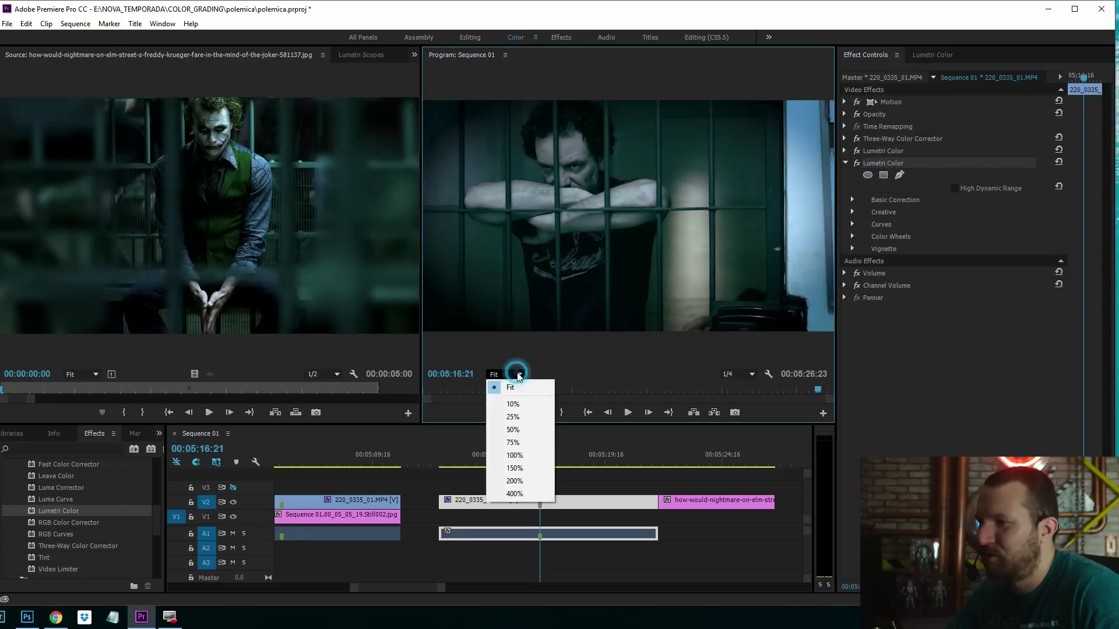
click(524, 450)
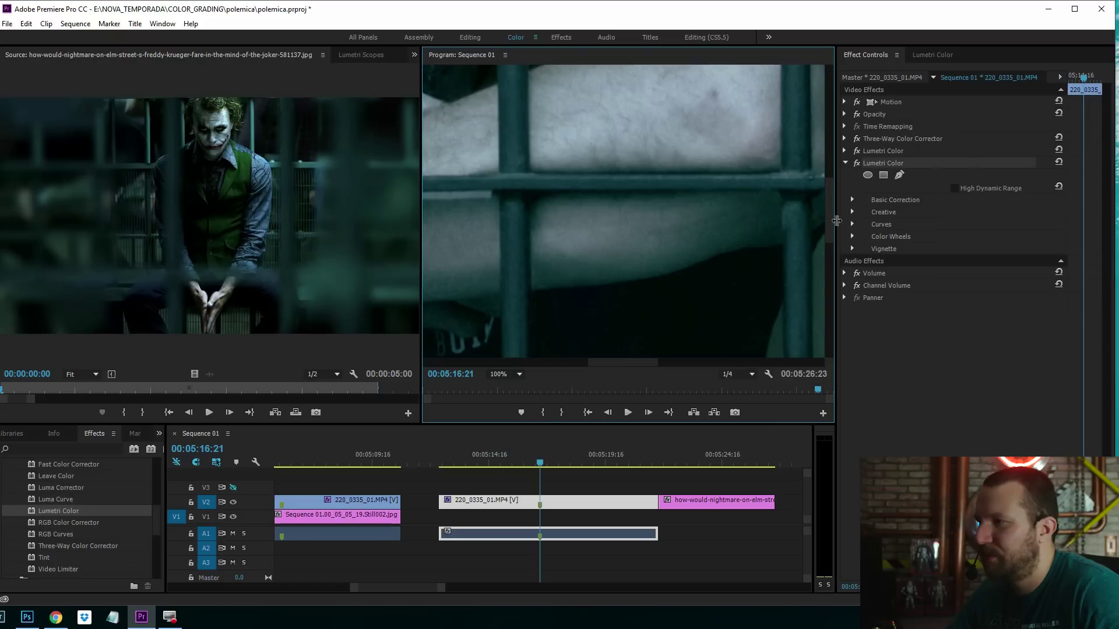
drag(831, 213, 825, 165)
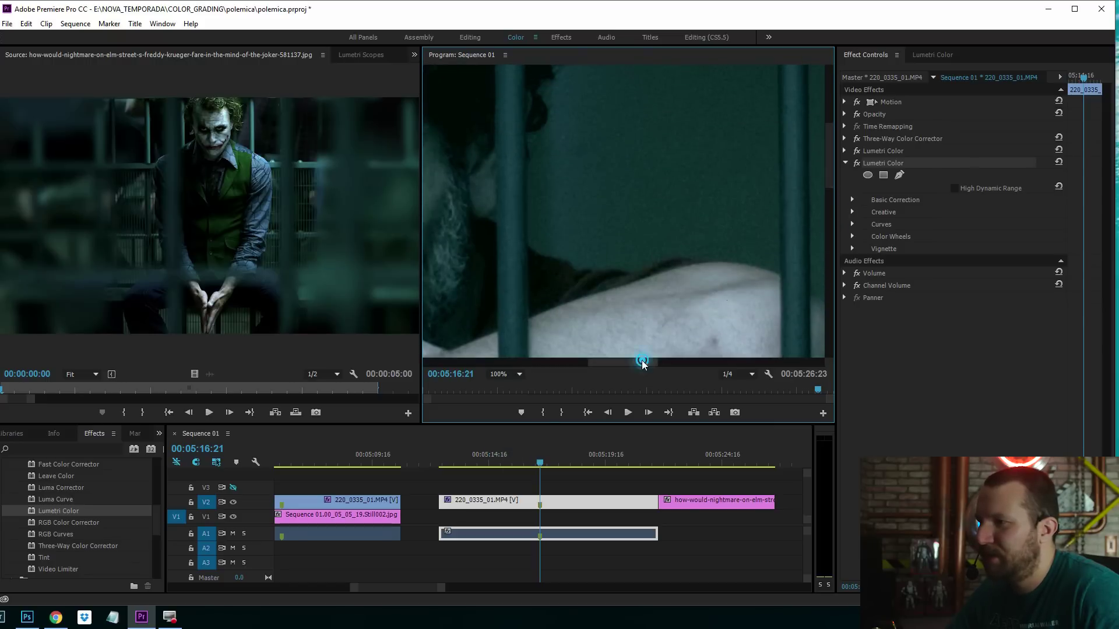
drag(641, 361, 581, 364)
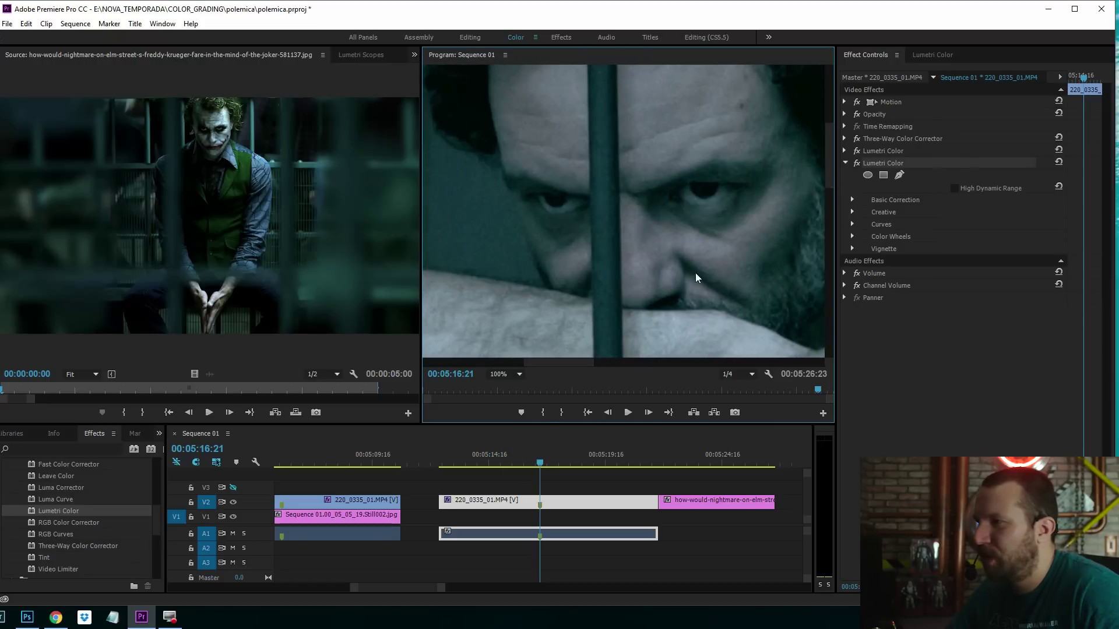
click(899, 175)
click(687, 191)
click(680, 190)
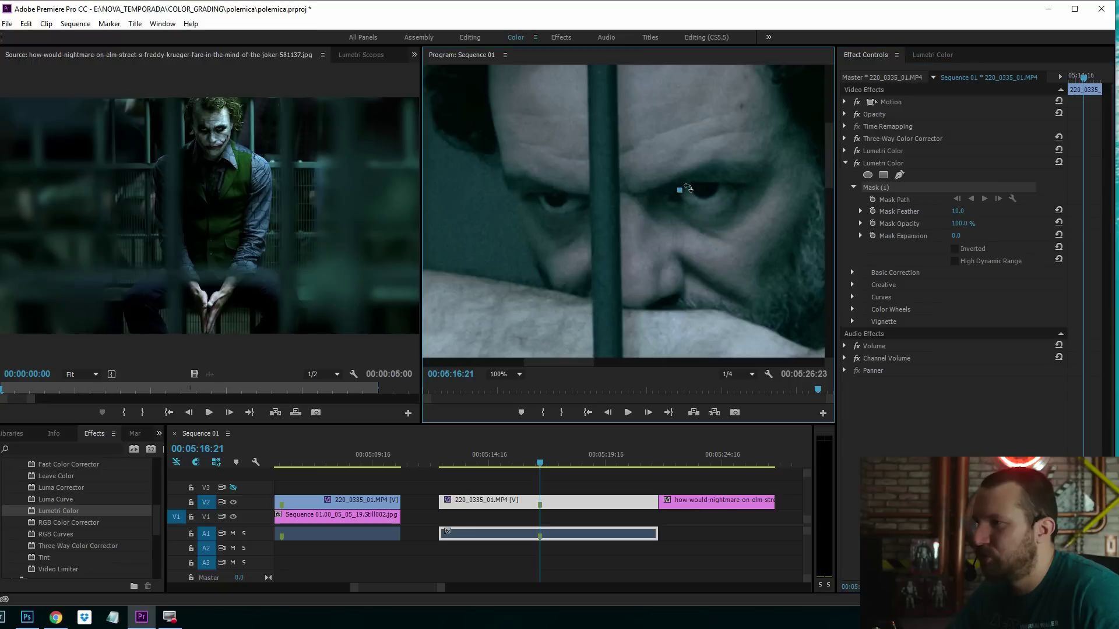
click(708, 181)
click(716, 181)
drag(737, 194, 703, 209)
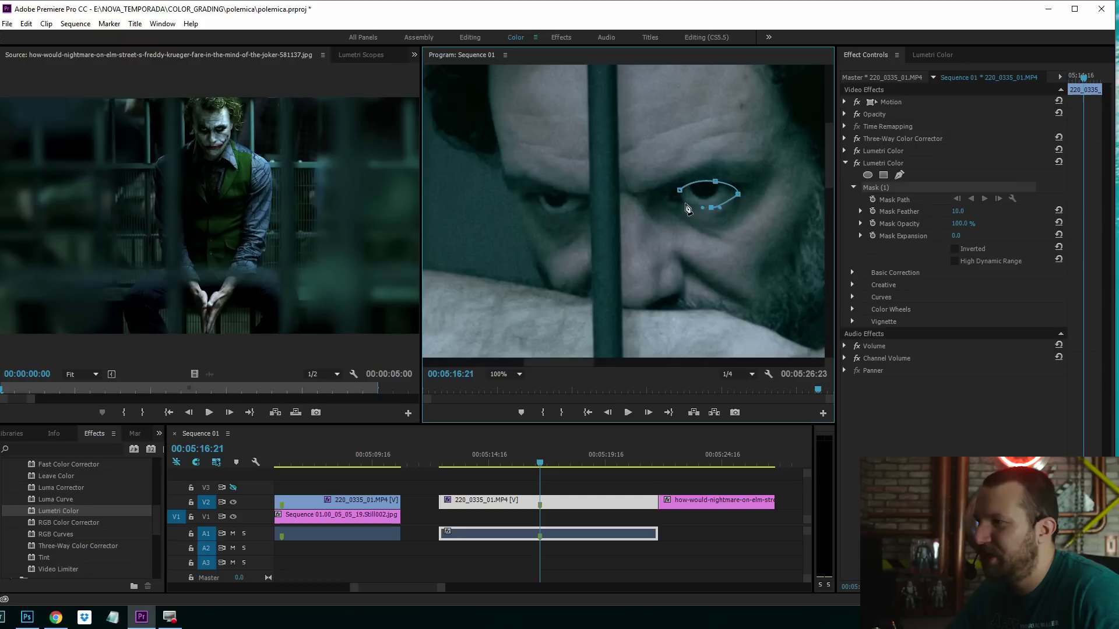
click(689, 204)
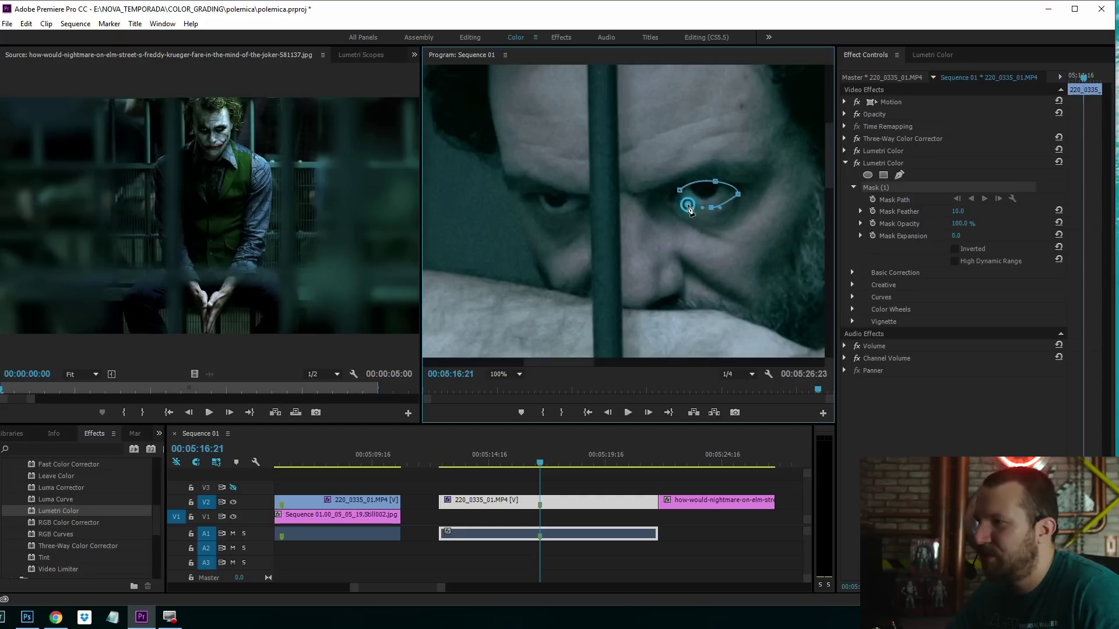
drag(681, 195, 685, 191)
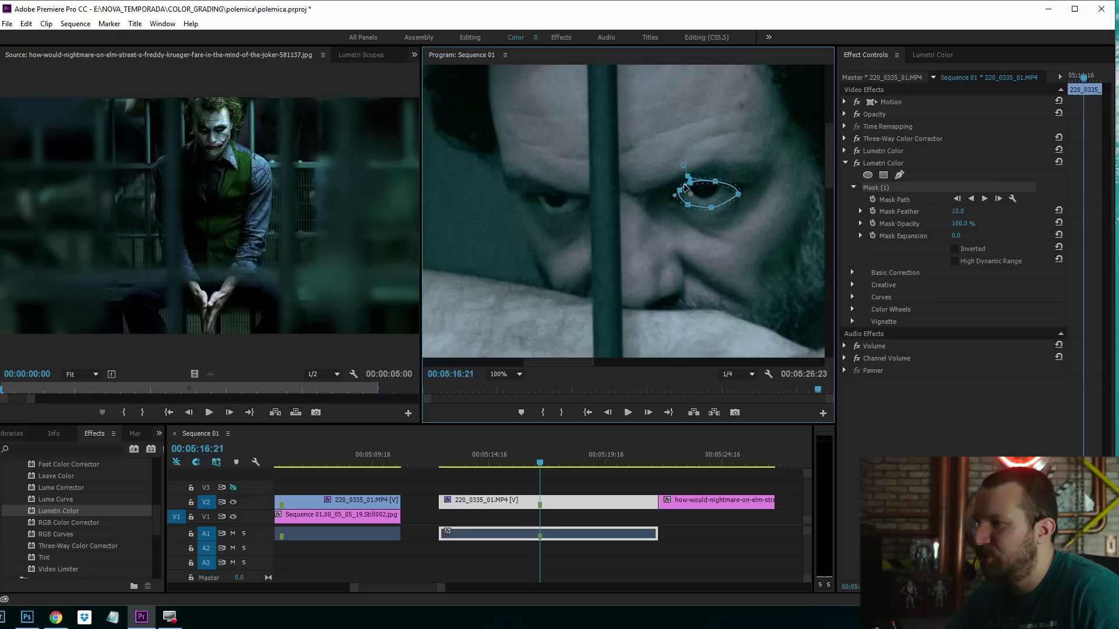
- Add another closed freeform mask around the man's eye to the left of the bar
click(531, 197)
drag(573, 194, 588, 196)
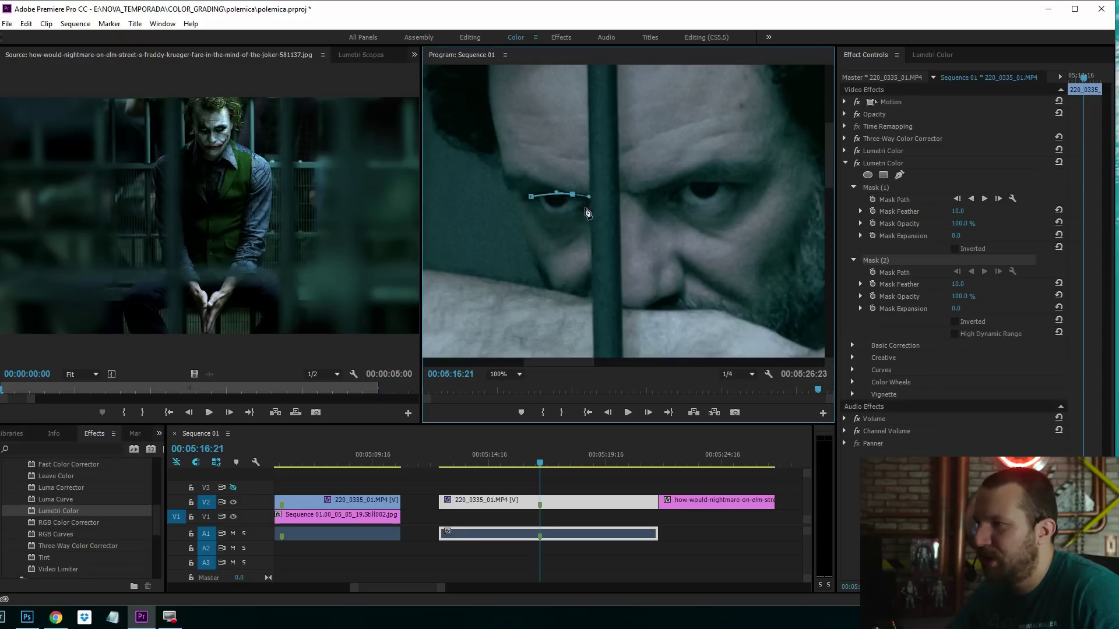
click(582, 210)
click(563, 218)
click(547, 215)
click(531, 197)
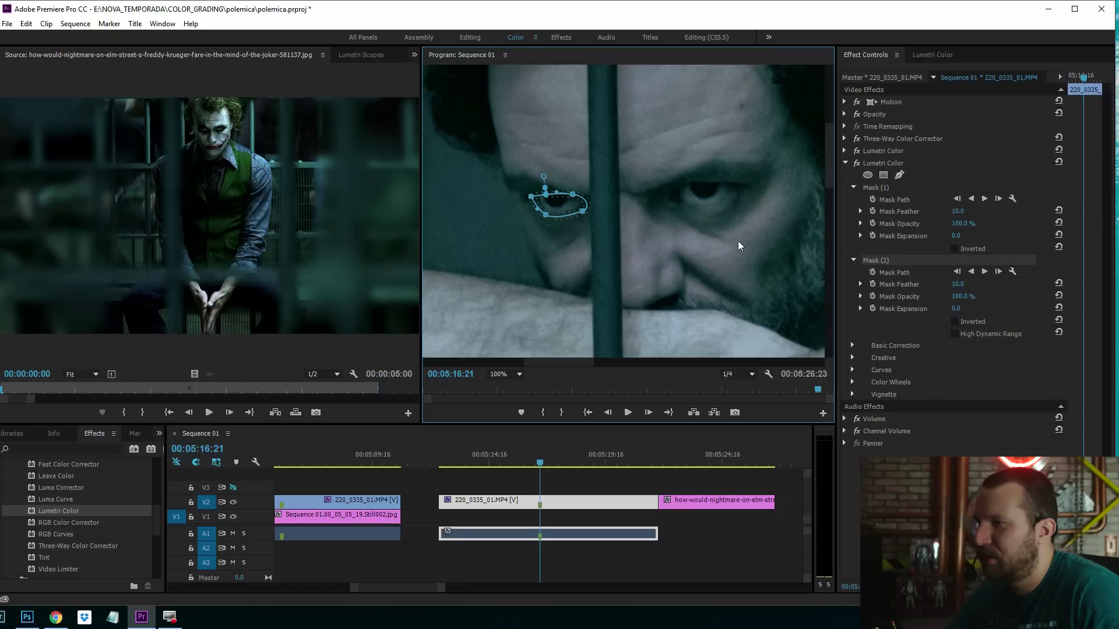
- Try extreme exposures on the masked eyes, then settle the second Lumetri Color effect's Exposure at 0.6
click(852, 346)
scroll(862, 373, down, 1)
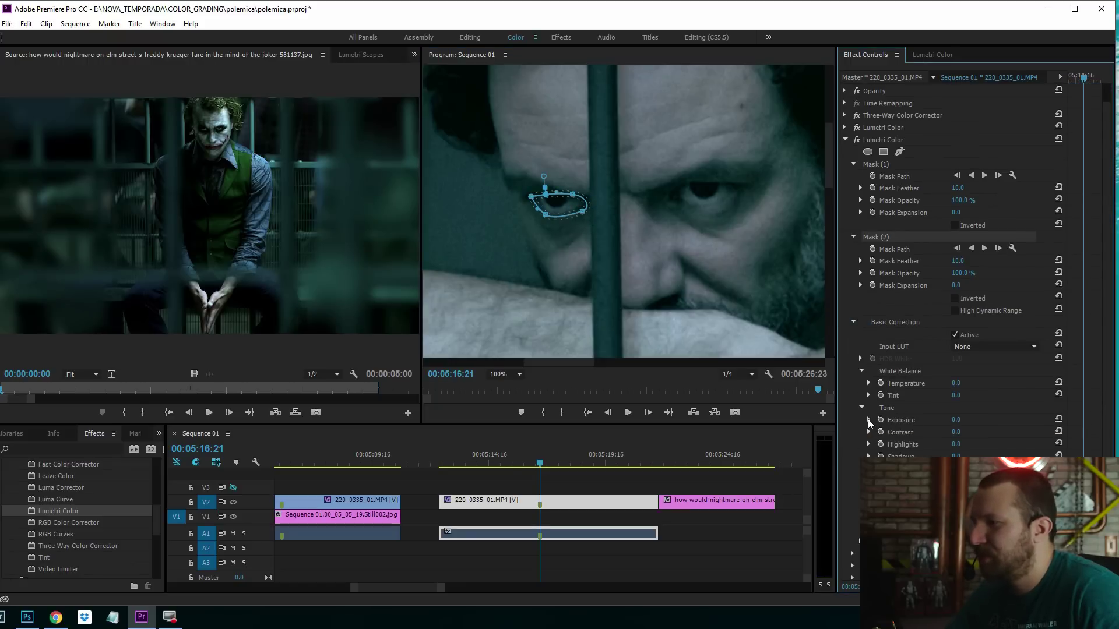
click(869, 420)
drag(956, 442, 1078, 453)
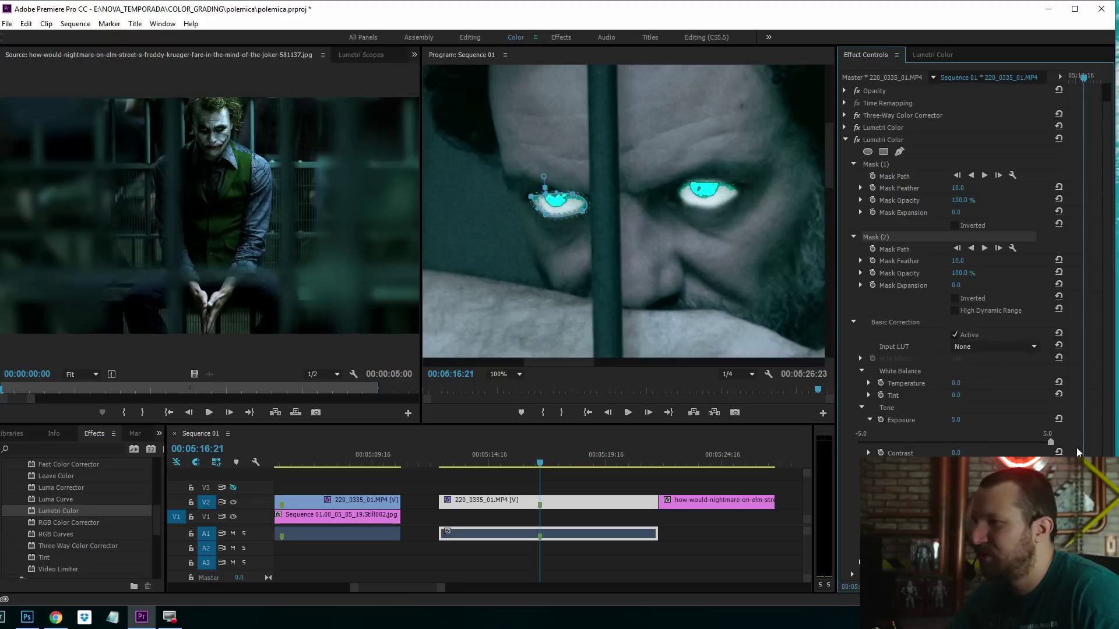
drag(907, 444, 839, 445)
click(521, 374)
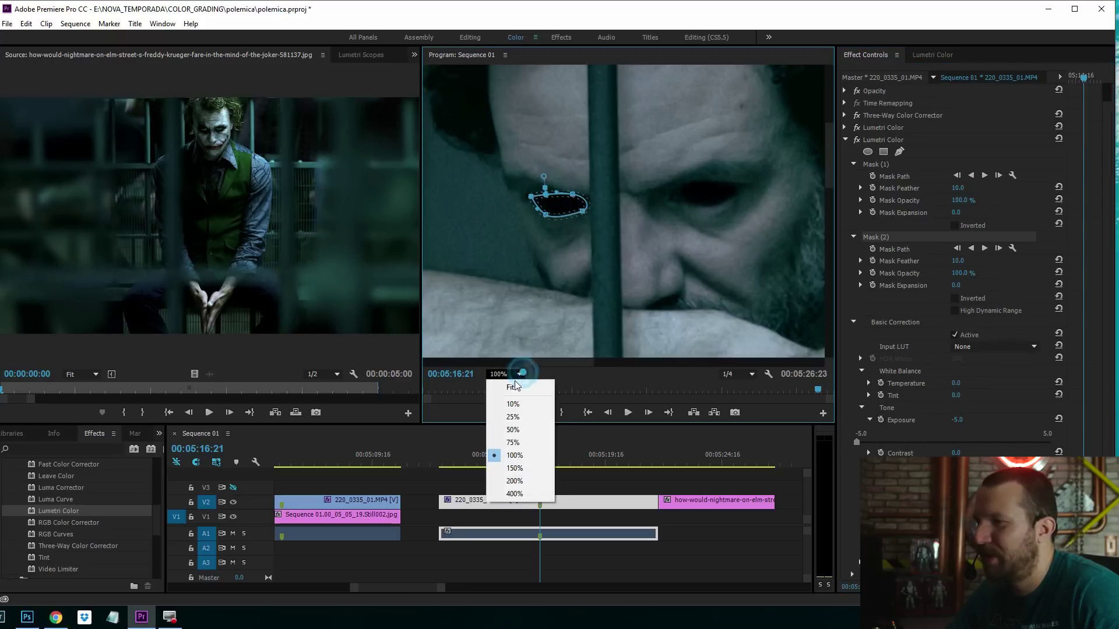
click(512, 387)
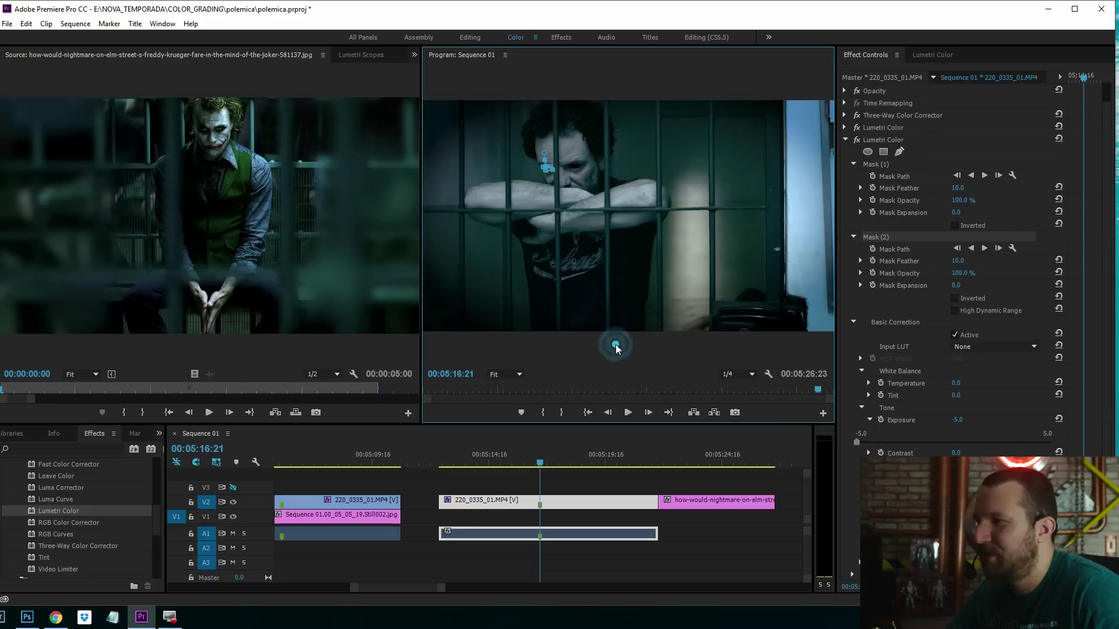
click(898, 323)
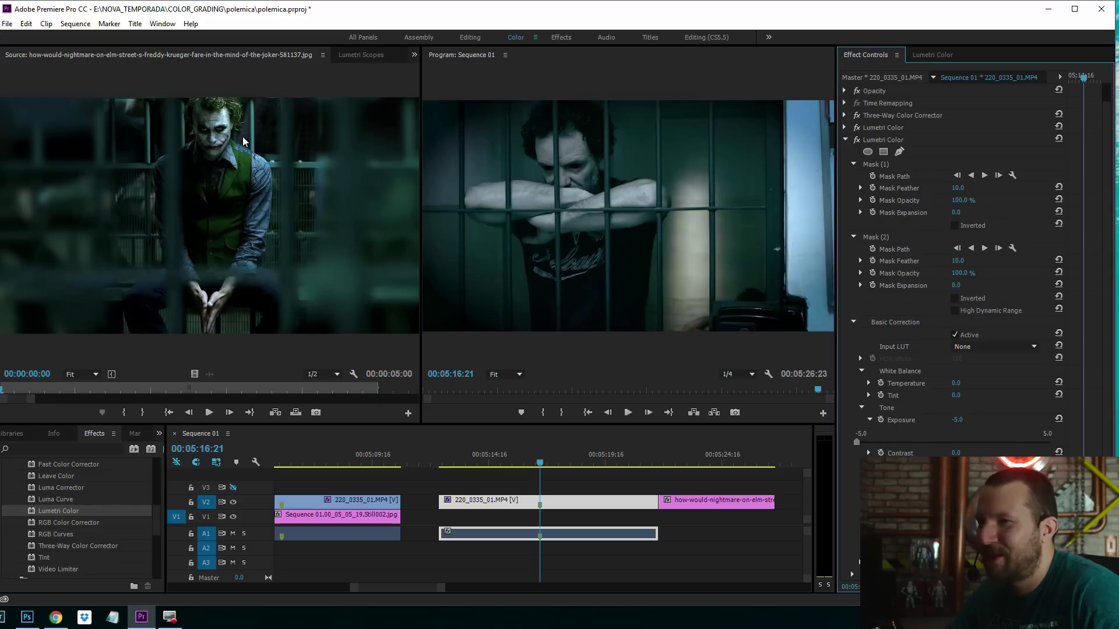
drag(913, 441, 965, 443)
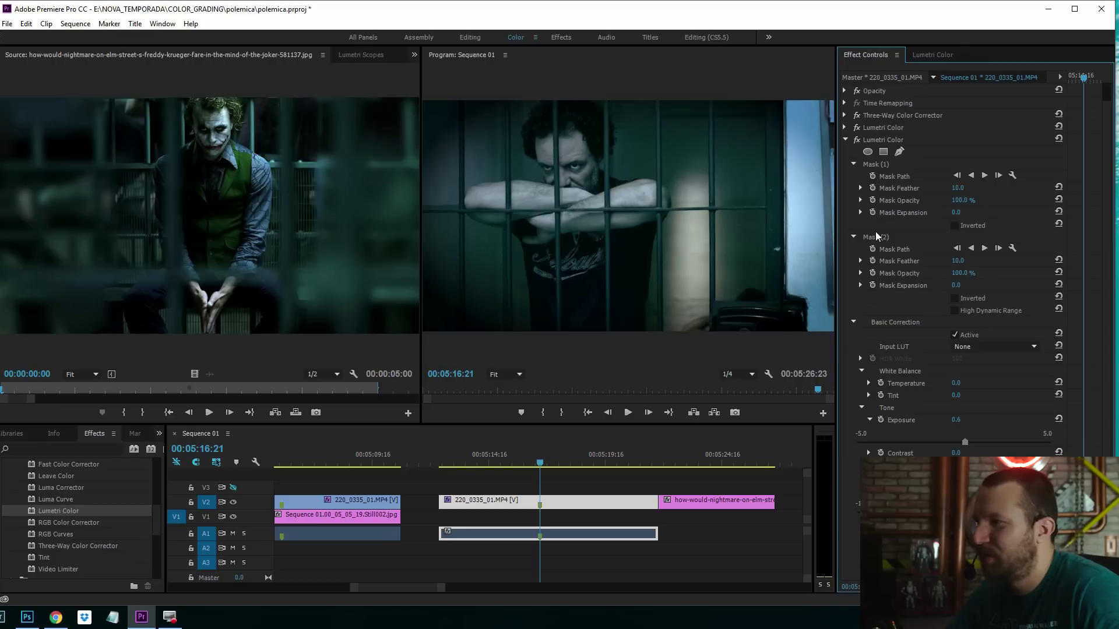
- Compare the brightened eyes with and without the second Lumetri Color effect
click(856, 140)
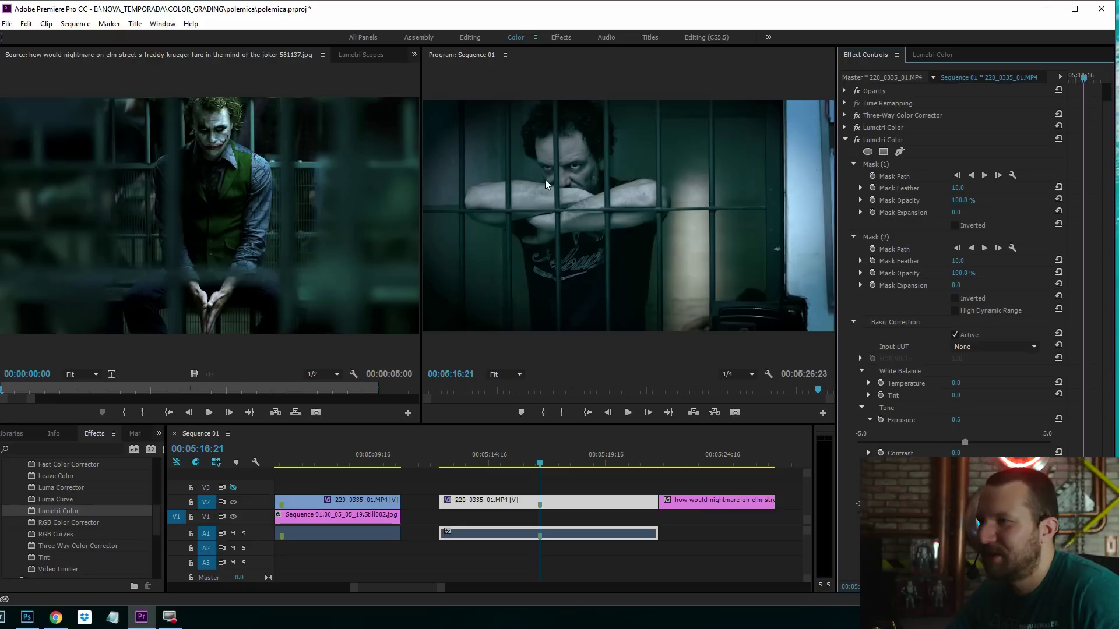
click(856, 140)
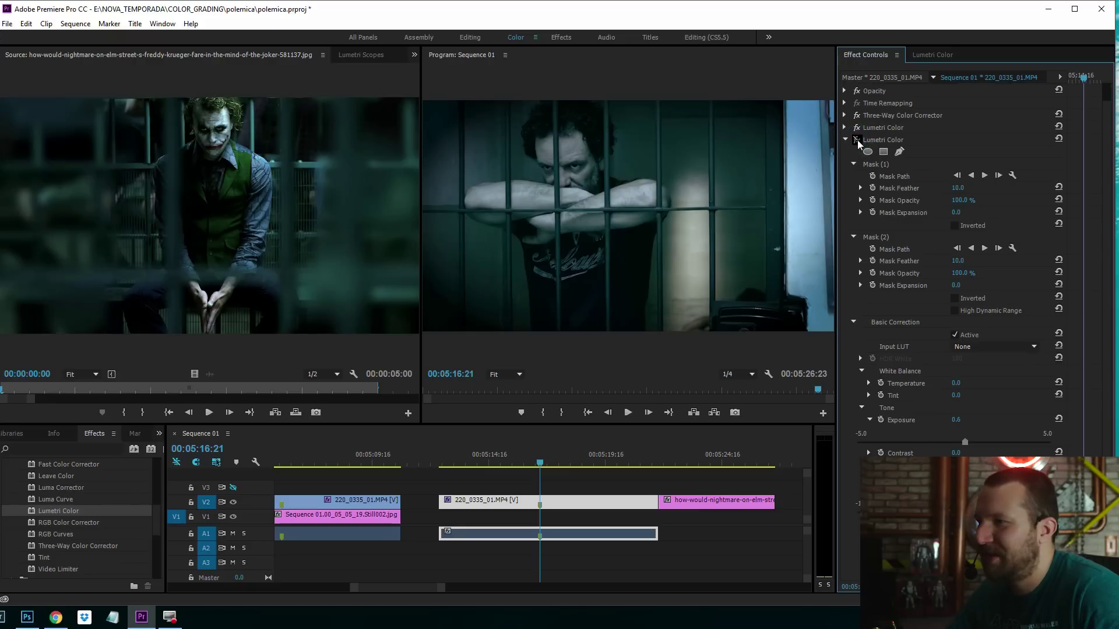
click(856, 140)
click(855, 140)
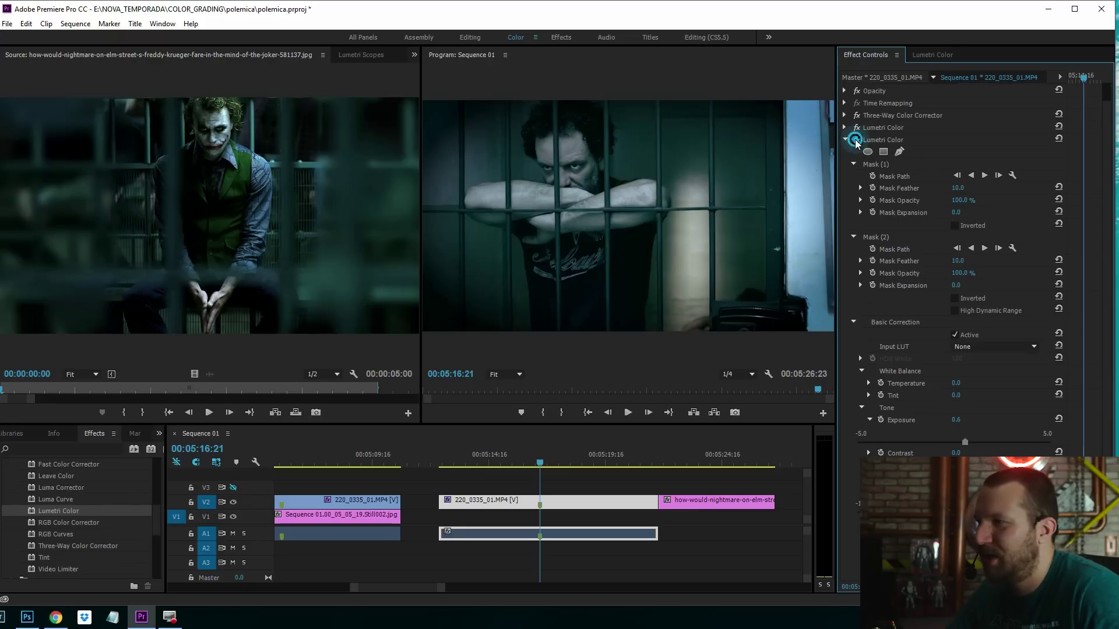
click(855, 140)
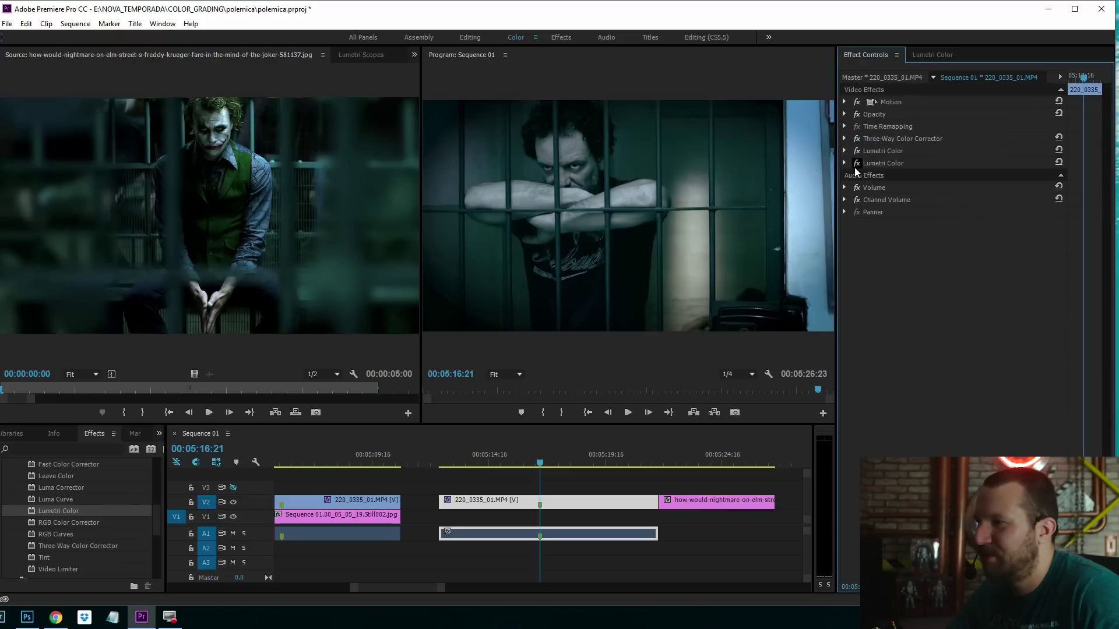
click(856, 163)
click(856, 163)
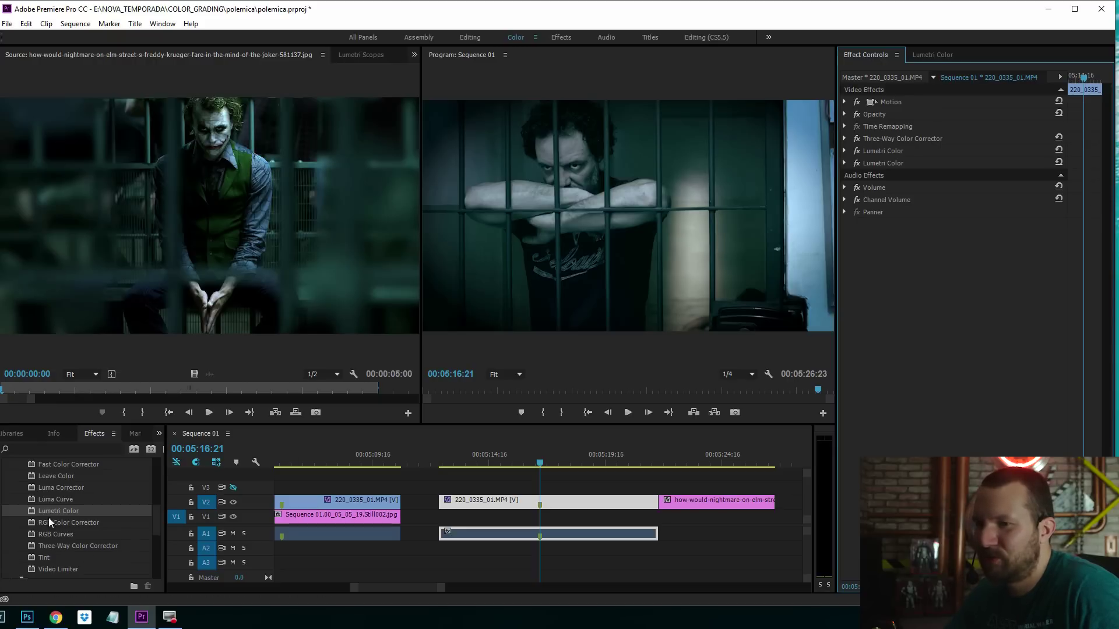
- Add a third Lumetri Color effect to the clip and mask the bright vertical background strip with a closed freeform shape, Mask Feather 187
drag(48, 518, 525, 502)
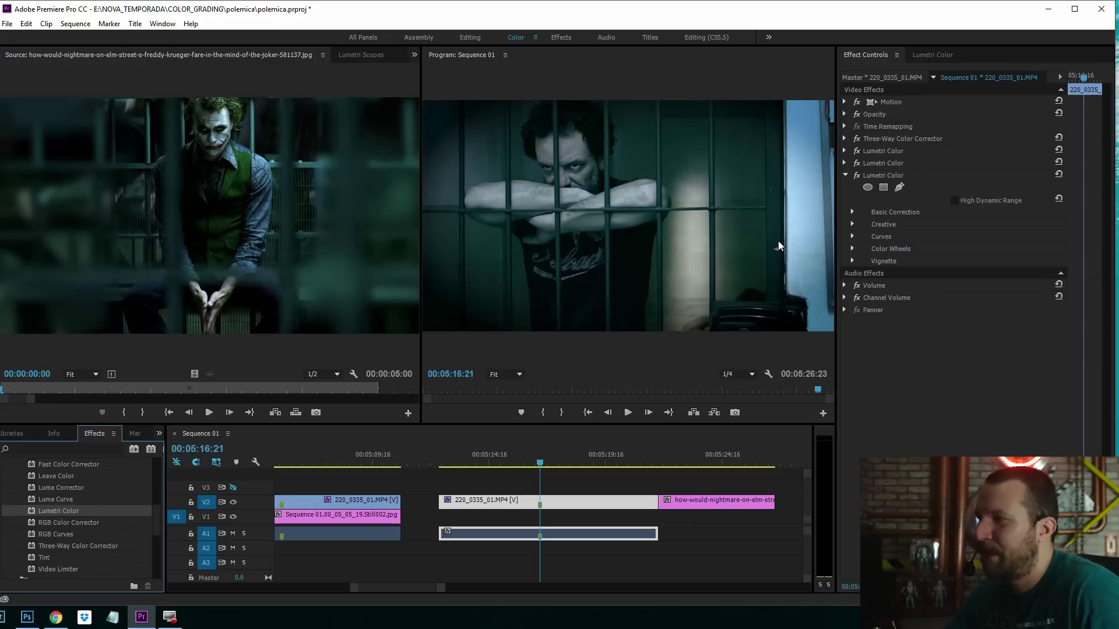
click(879, 174)
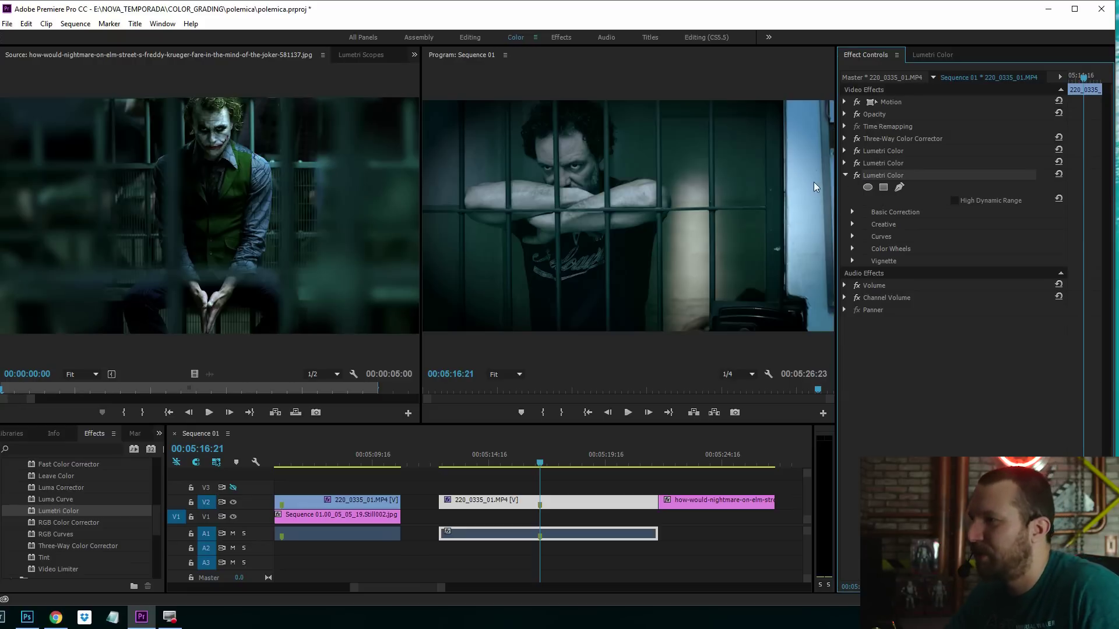
click(900, 187)
click(721, 334)
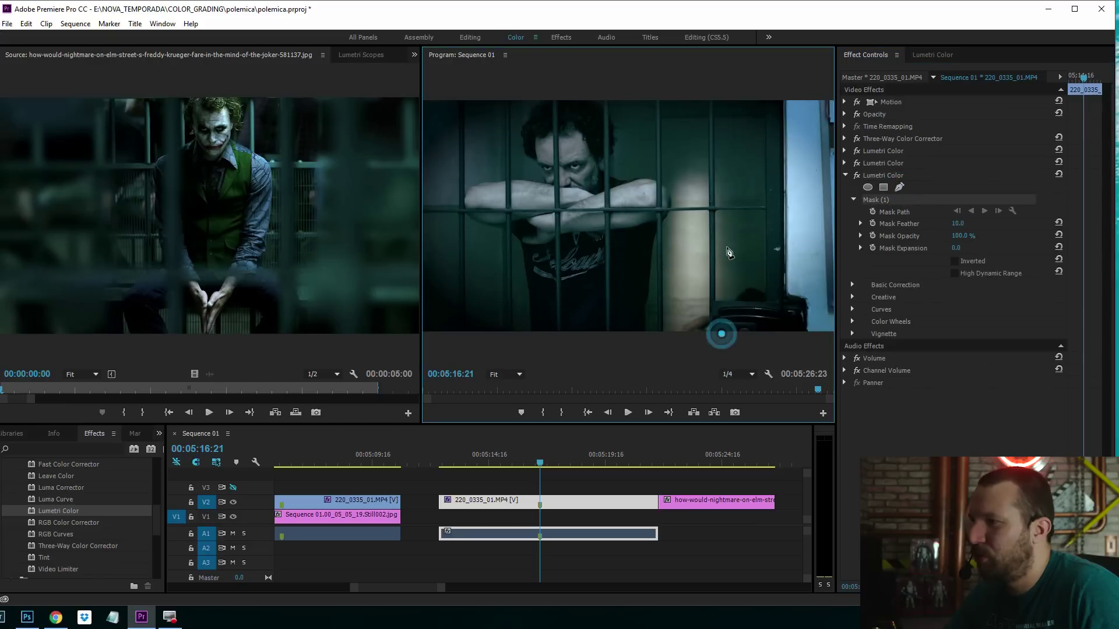
click(725, 240)
drag(711, 158, 705, 156)
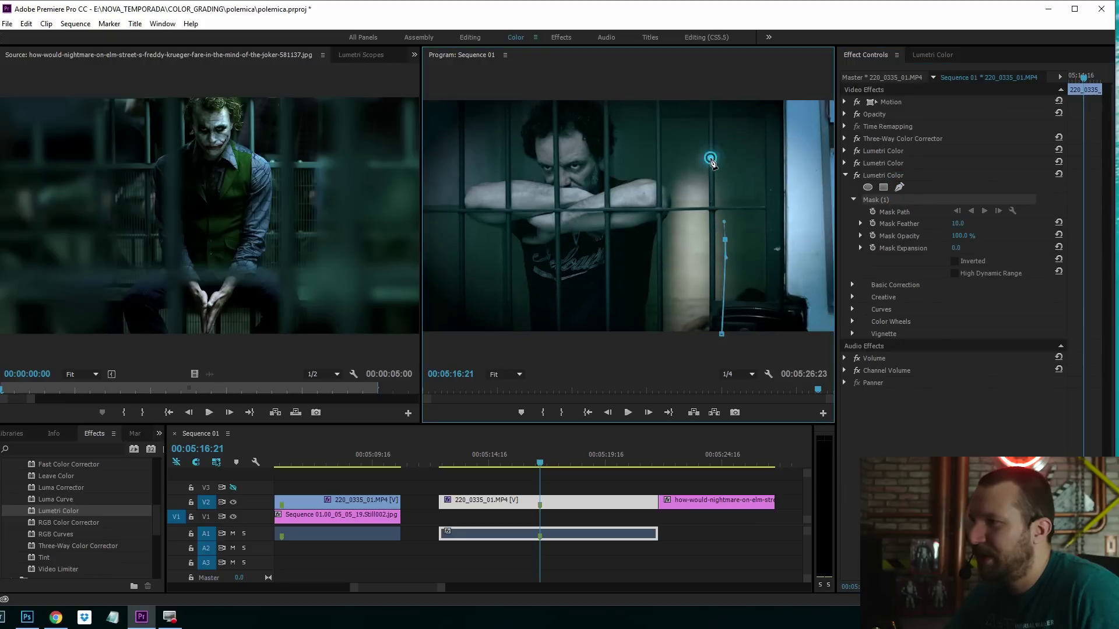
click(674, 185)
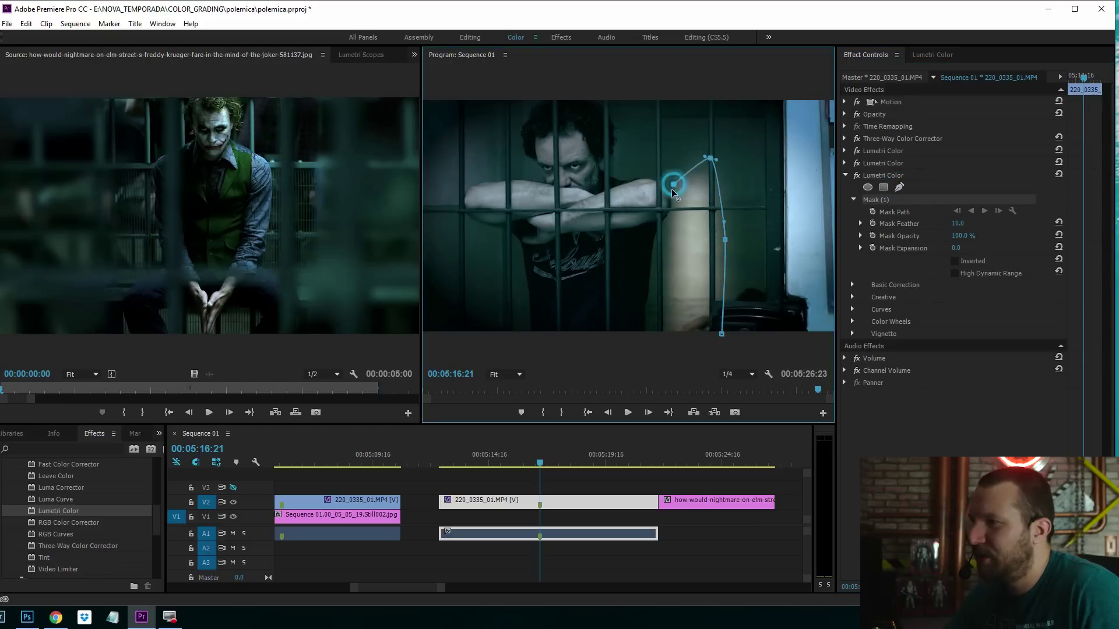
click(658, 293)
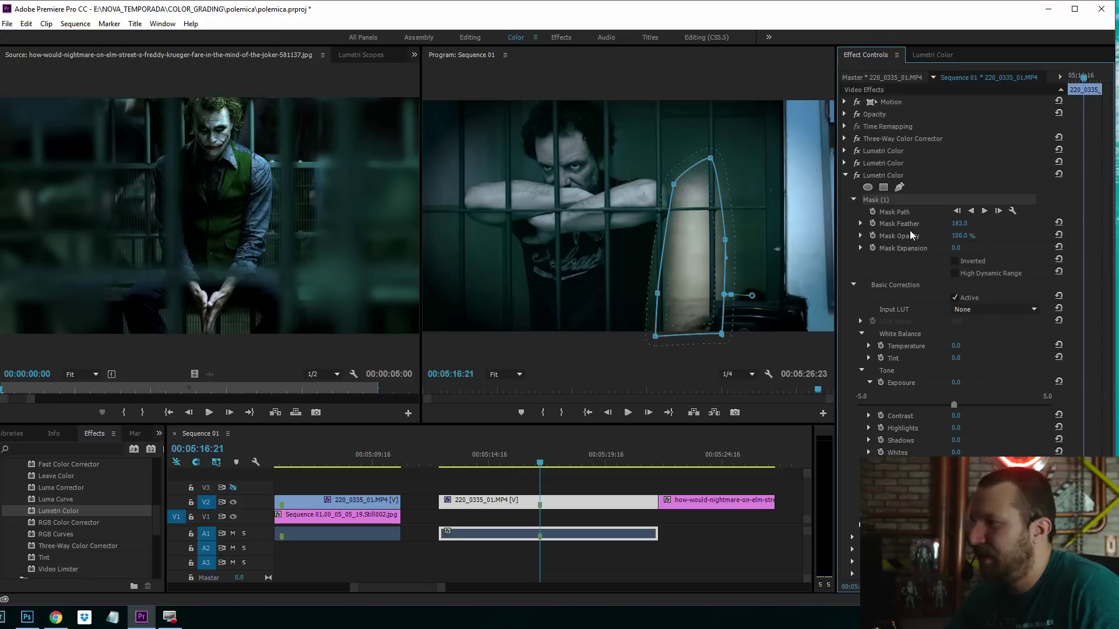
mouse_move(960, 226)
mouse_down()
mouse_move(920, 226)
mouse_move(962, 226)
mouse_up()
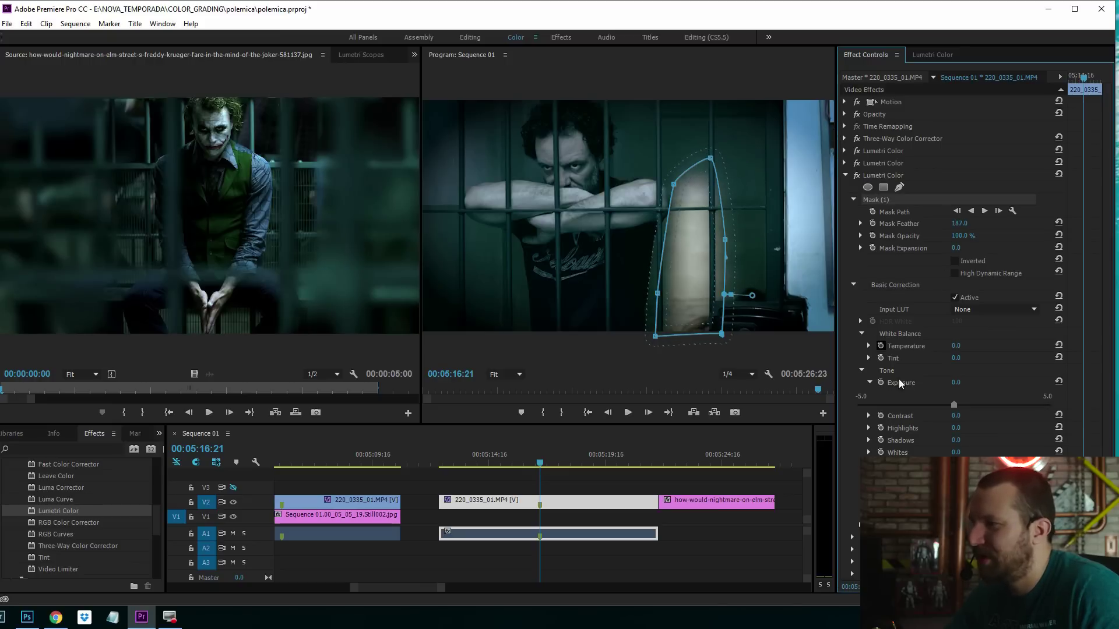
- In the third Lumetri Color effect, set both Highlights and Whites to -100 to darken the masked background strip
scroll(866, 341, down, 3)
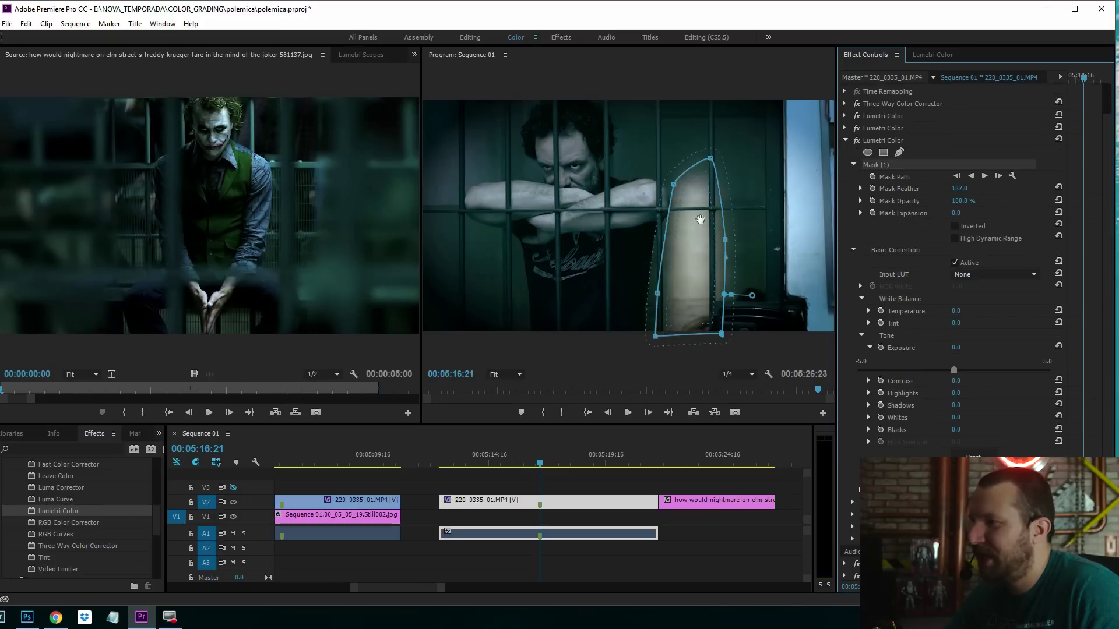
click(869, 394)
drag(954, 415, 866, 422)
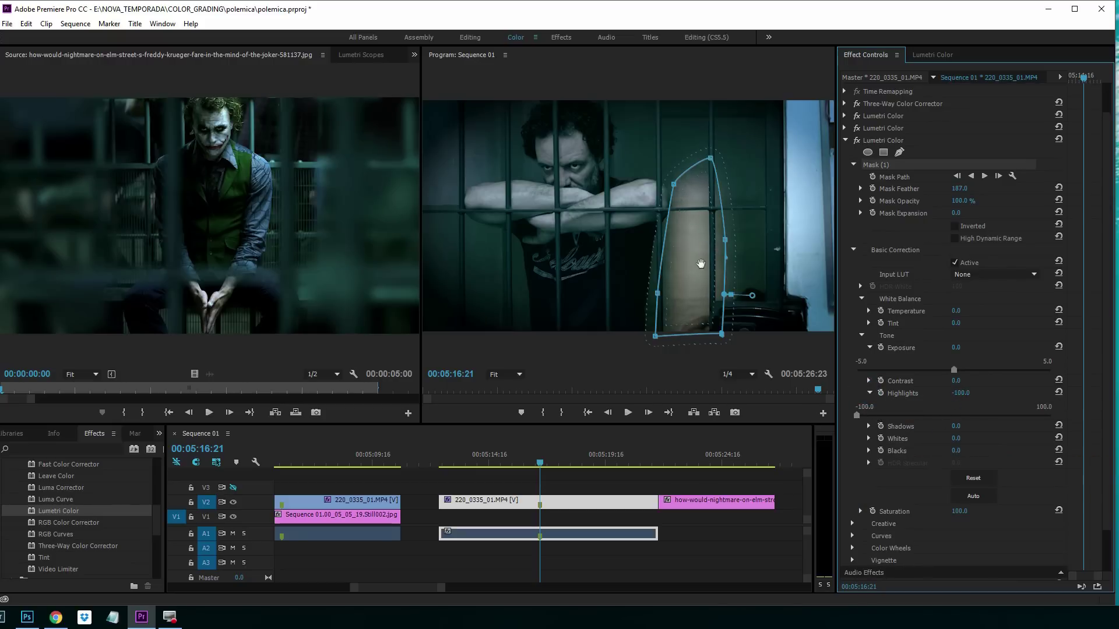
click(869, 438)
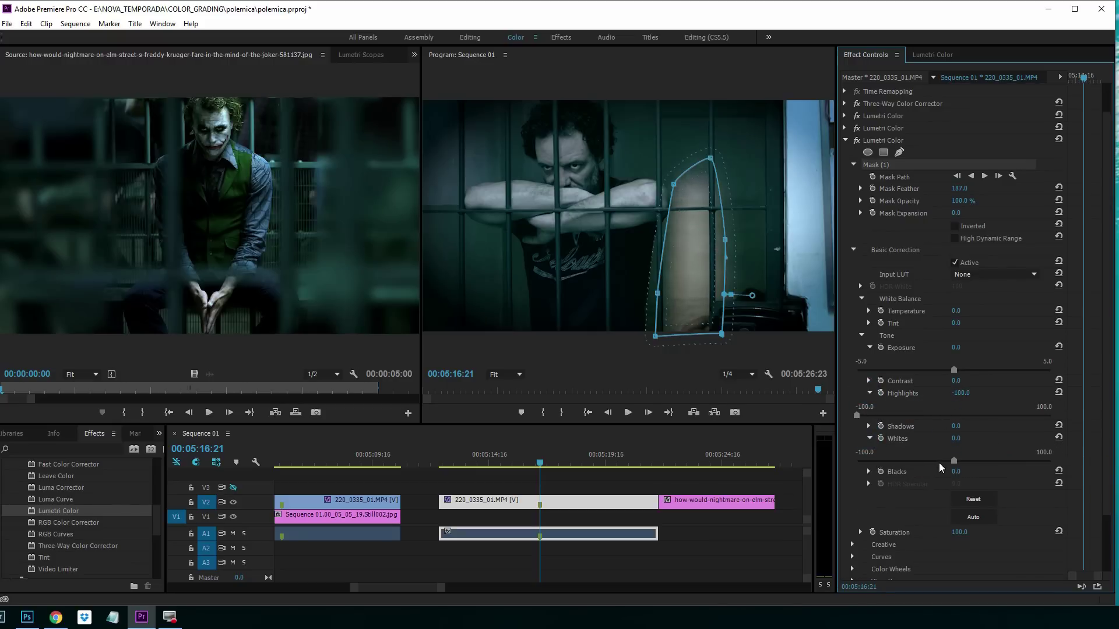
drag(953, 460, 829, 463)
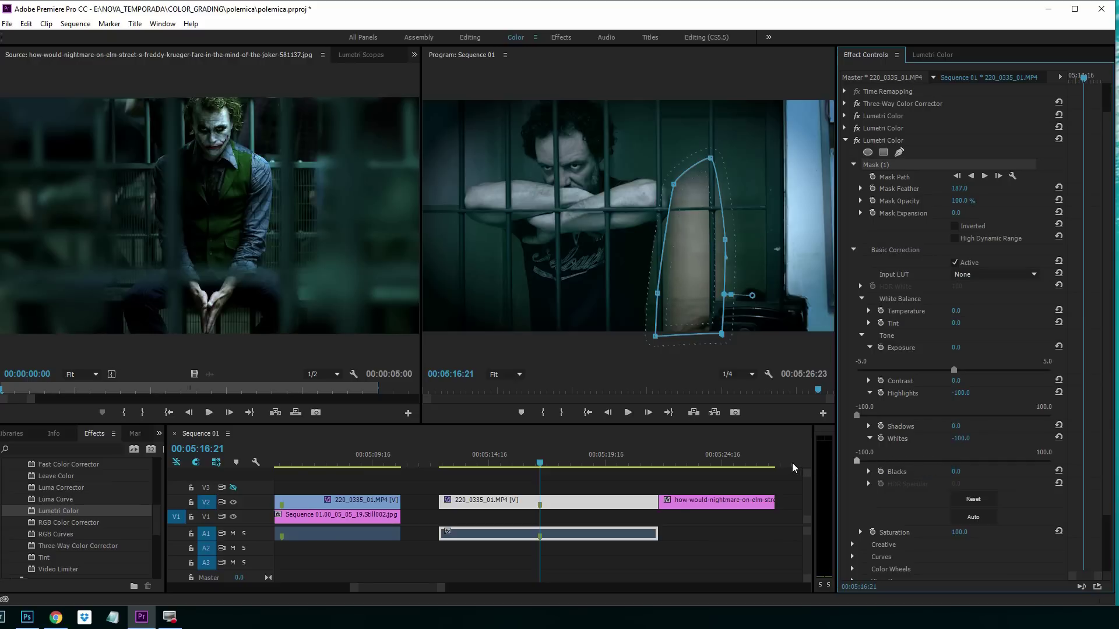
click(857, 141)
- Shift the third Lumetri Color effect's Midtones color wheel slightly toward cyan to tint the masked background strip
scroll(847, 349, down, 3)
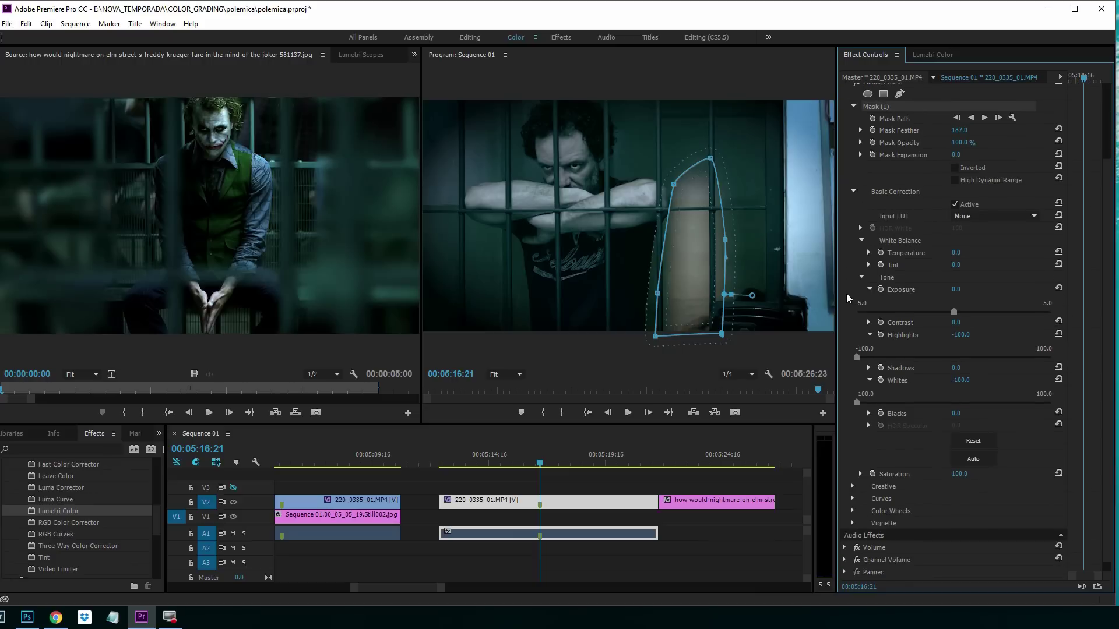
click(852, 499)
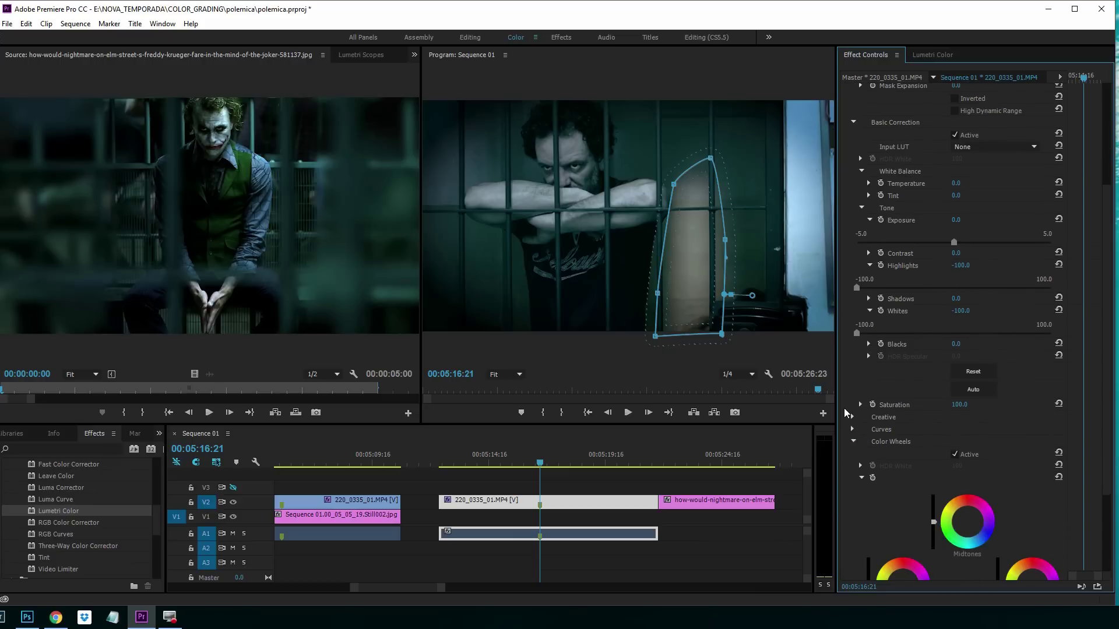
scroll(933, 443, down, 7)
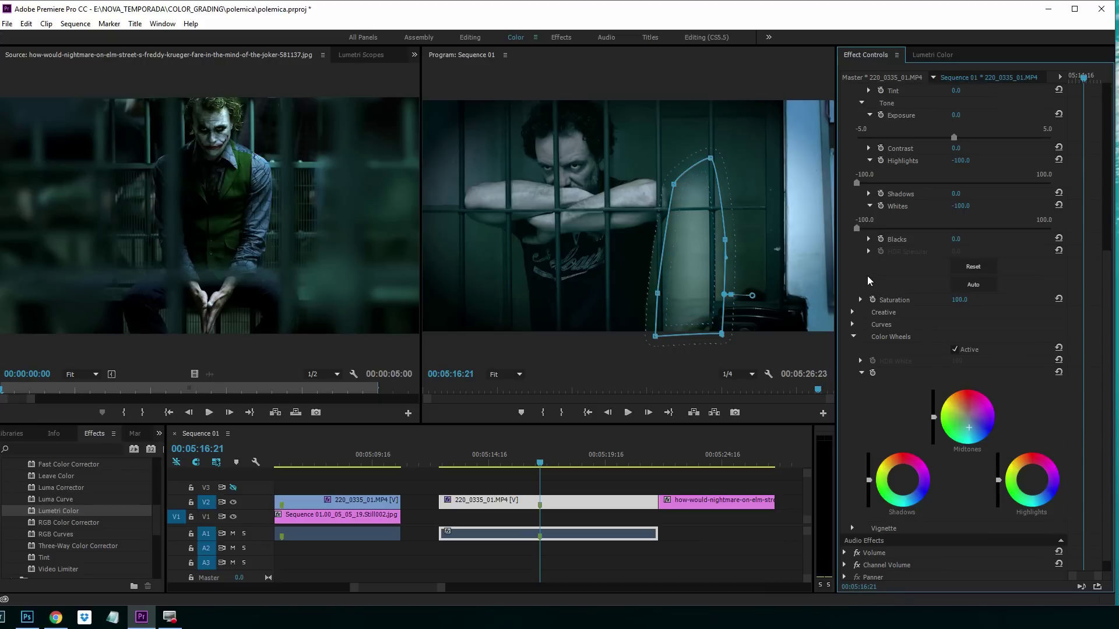
click(848, 265)
scroll(848, 262, up, 2)
scroll(848, 262, up, 9)
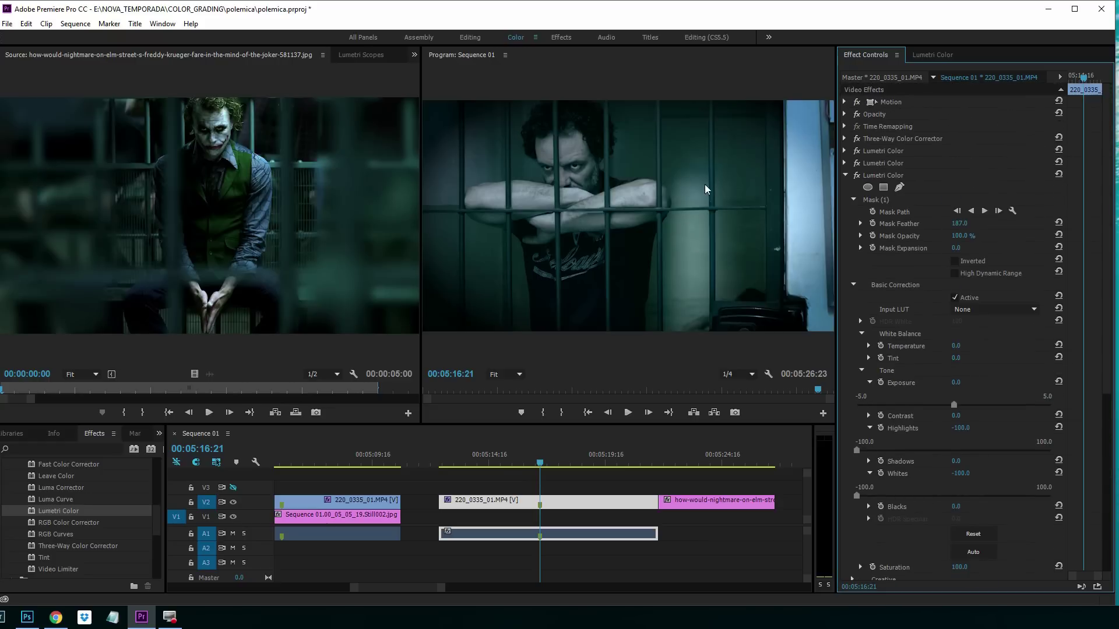
- Compare the picture with and without each of the three Lumetri Color effects
click(857, 175)
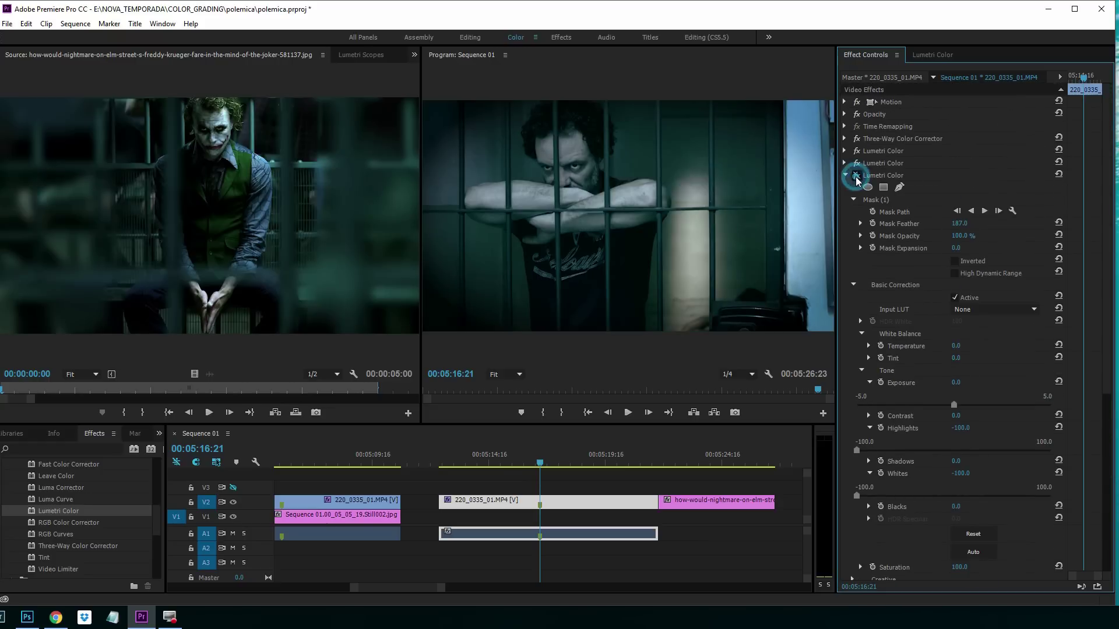
click(857, 175)
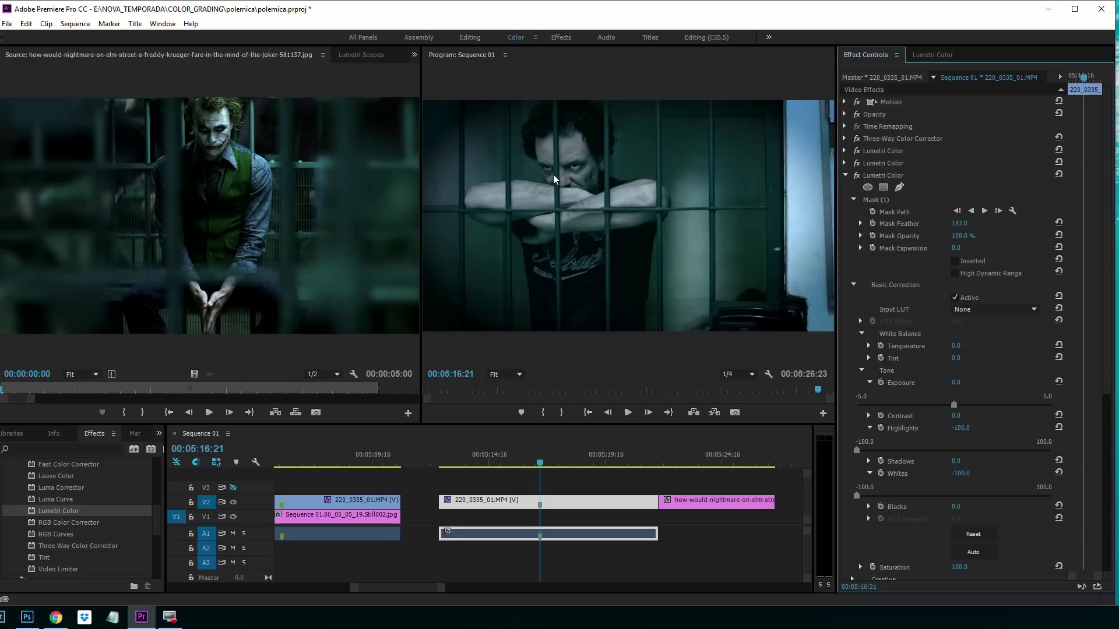
click(857, 175)
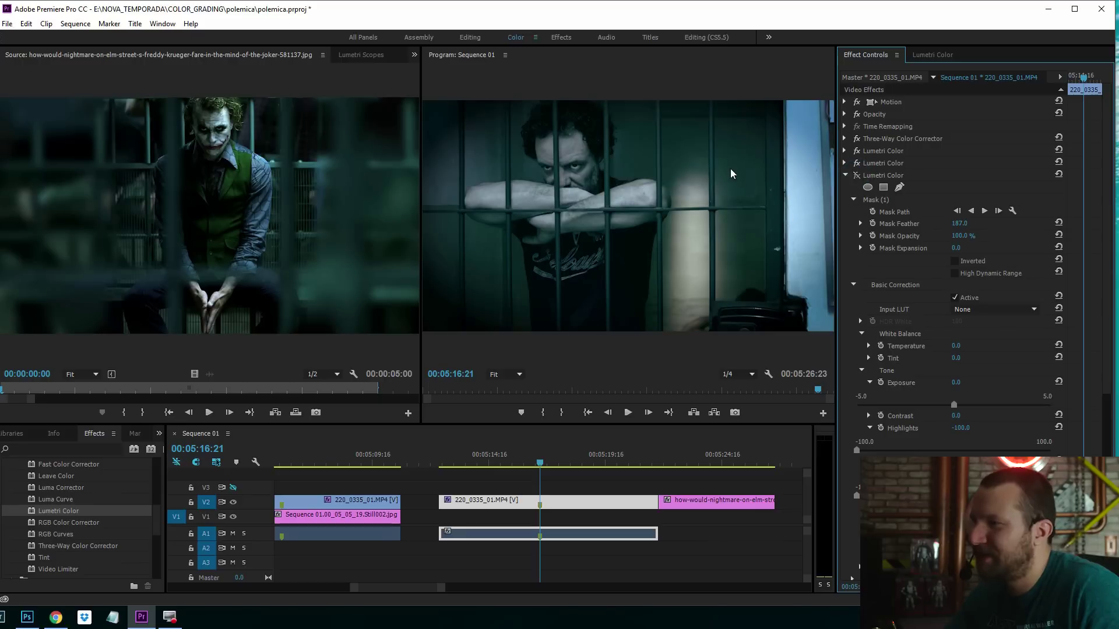
click(857, 163)
click(857, 163)
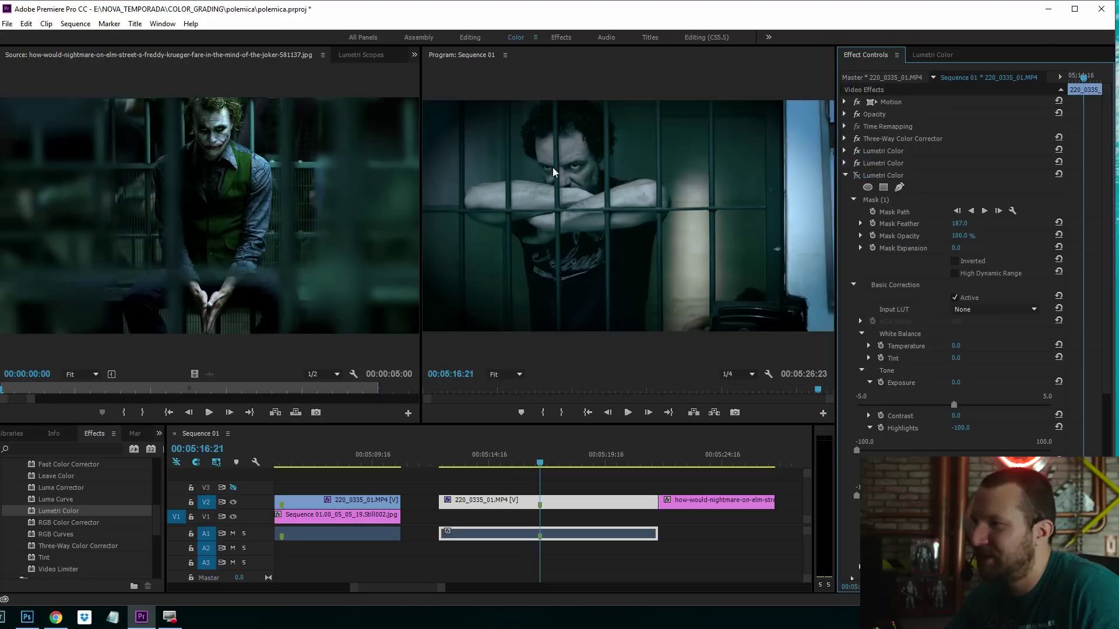
click(856, 151)
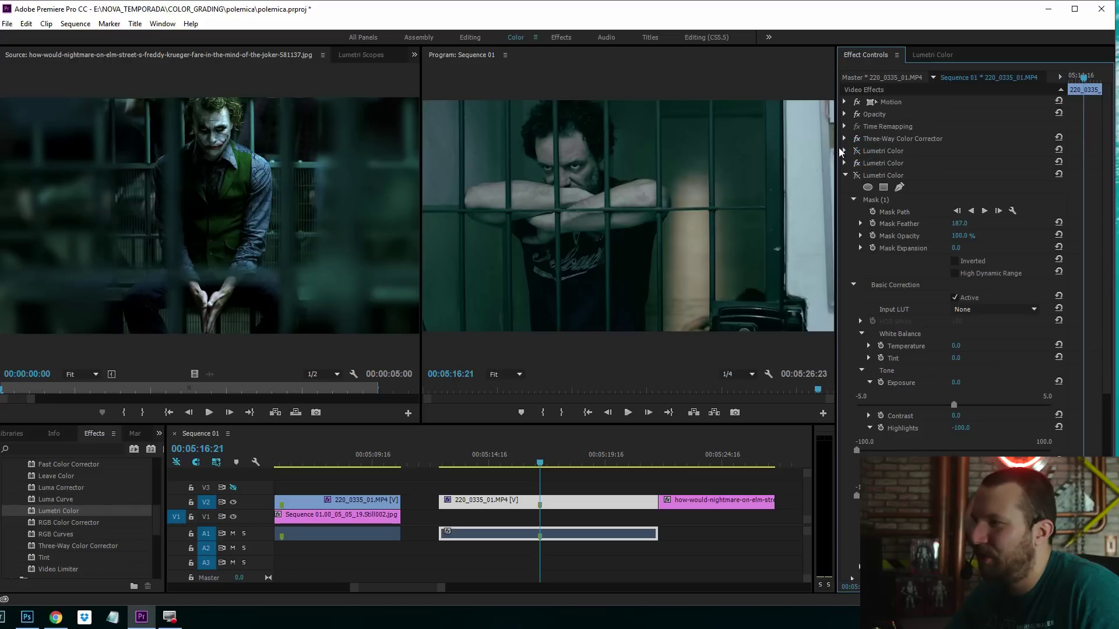
click(857, 151)
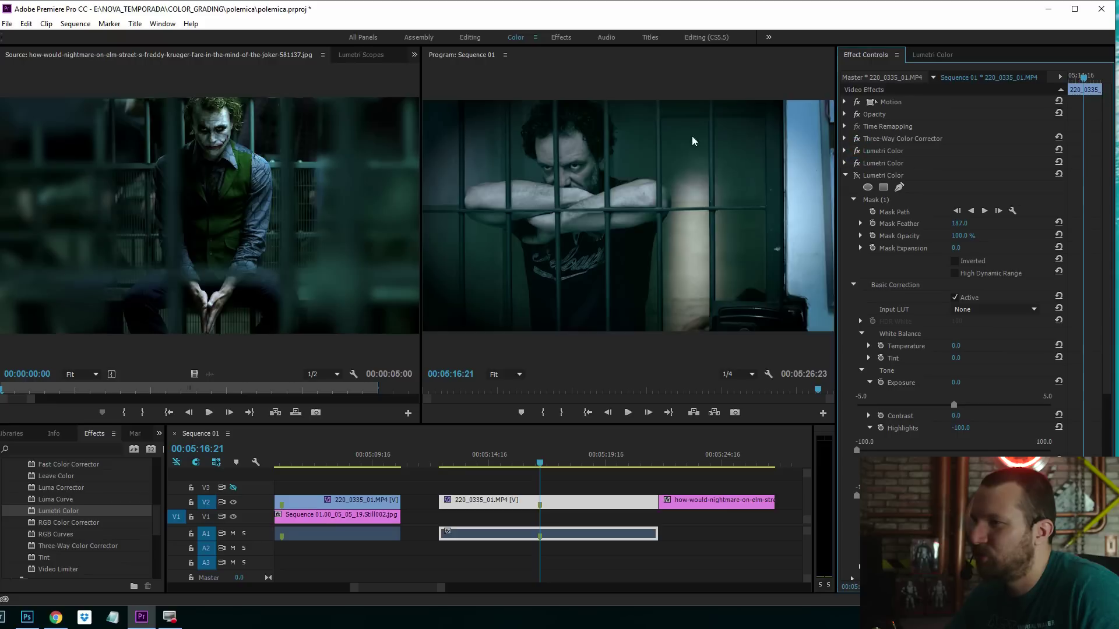
- Bypass all color effects to compare the original with the full grade, re-enable them all and collapse the third Lumetri Color effect
click(857, 163)
click(857, 151)
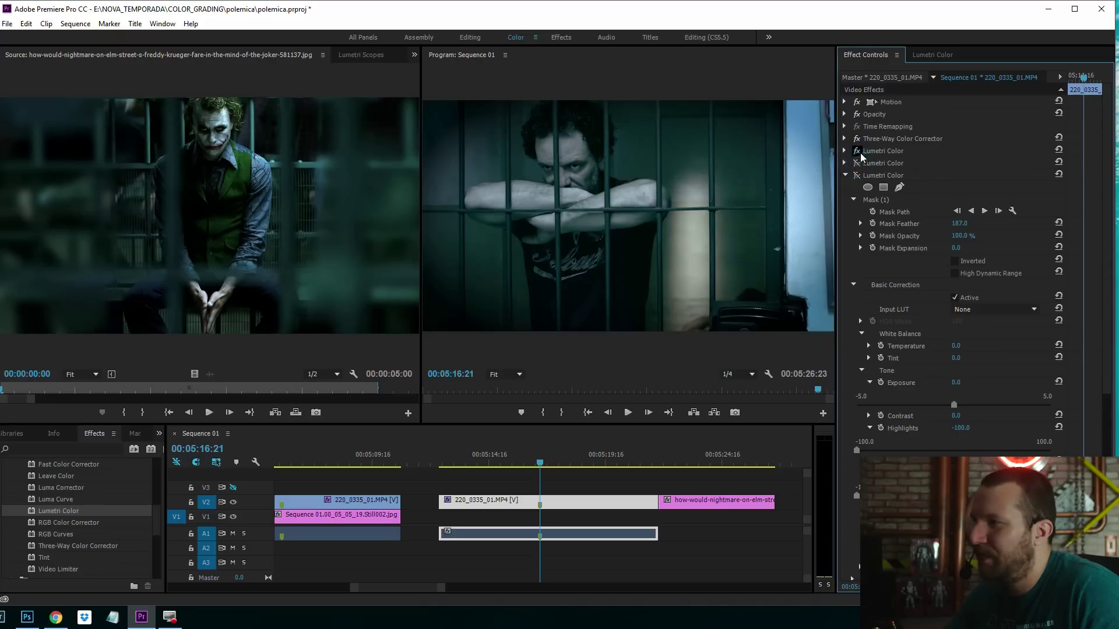
click(856, 139)
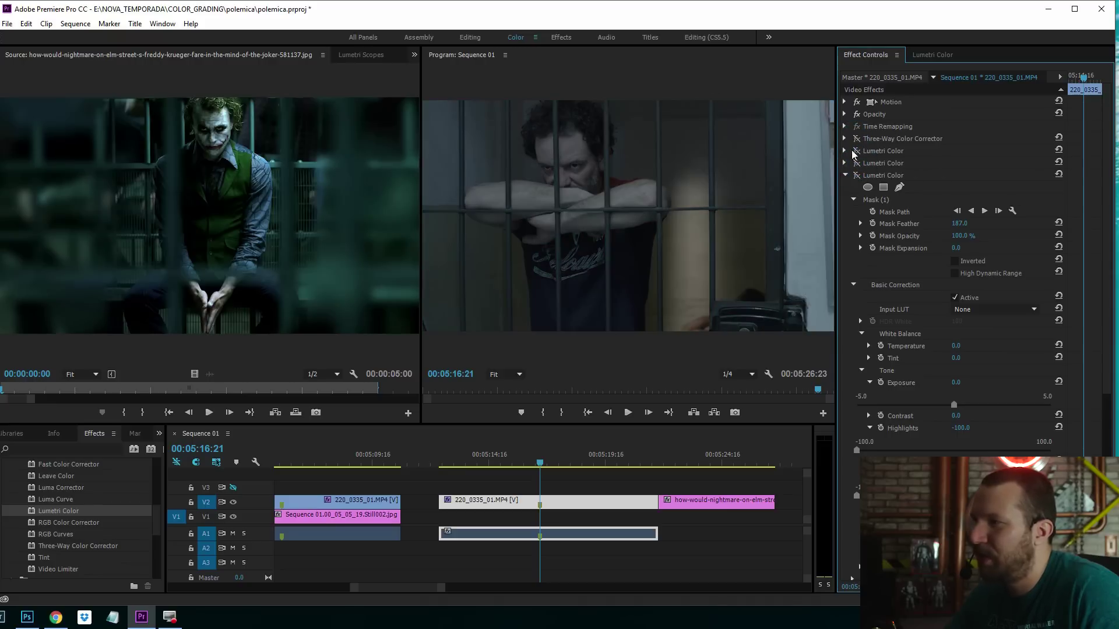
click(857, 163)
click(856, 176)
click(857, 151)
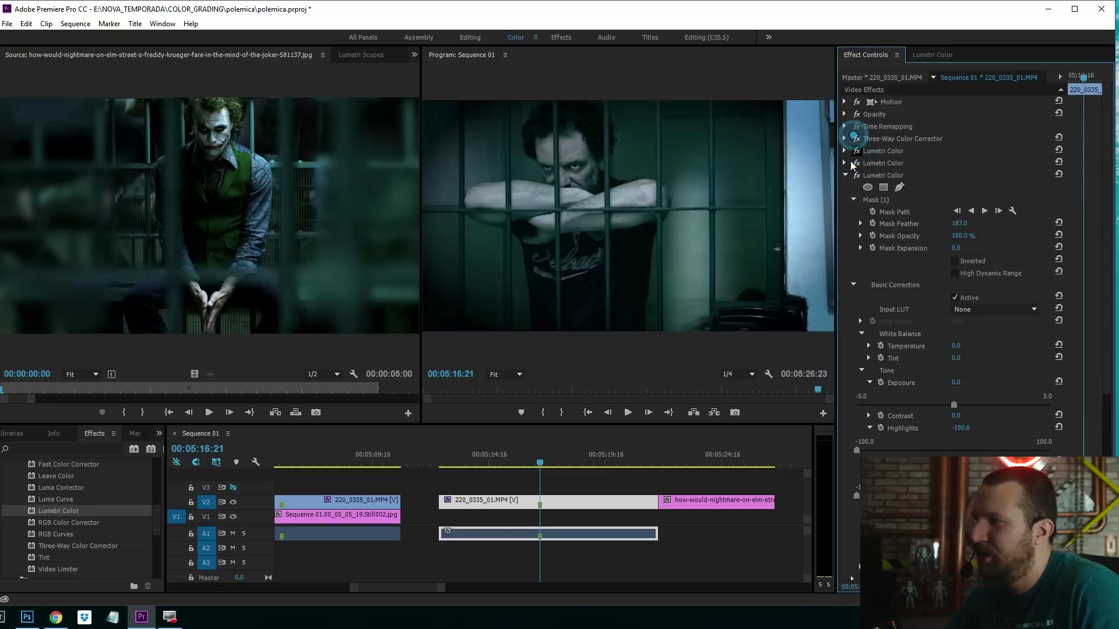
click(857, 138)
click(846, 176)
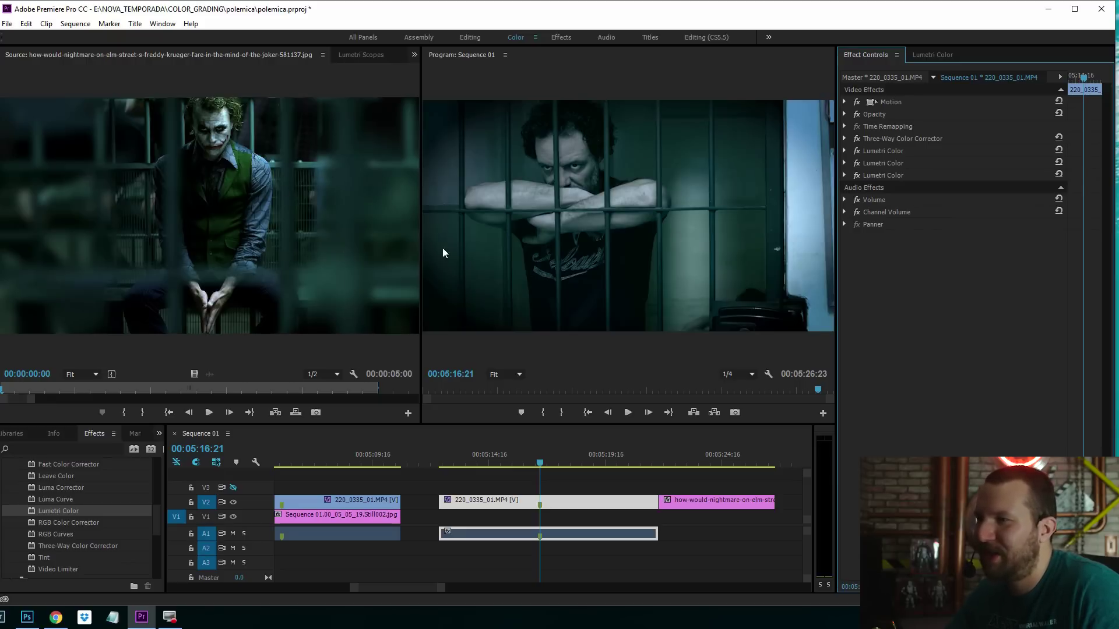
- Make the Source and Program monitors slightly taller and shift their divider to widen the Program monitor a little
drag(418, 425, 417, 447)
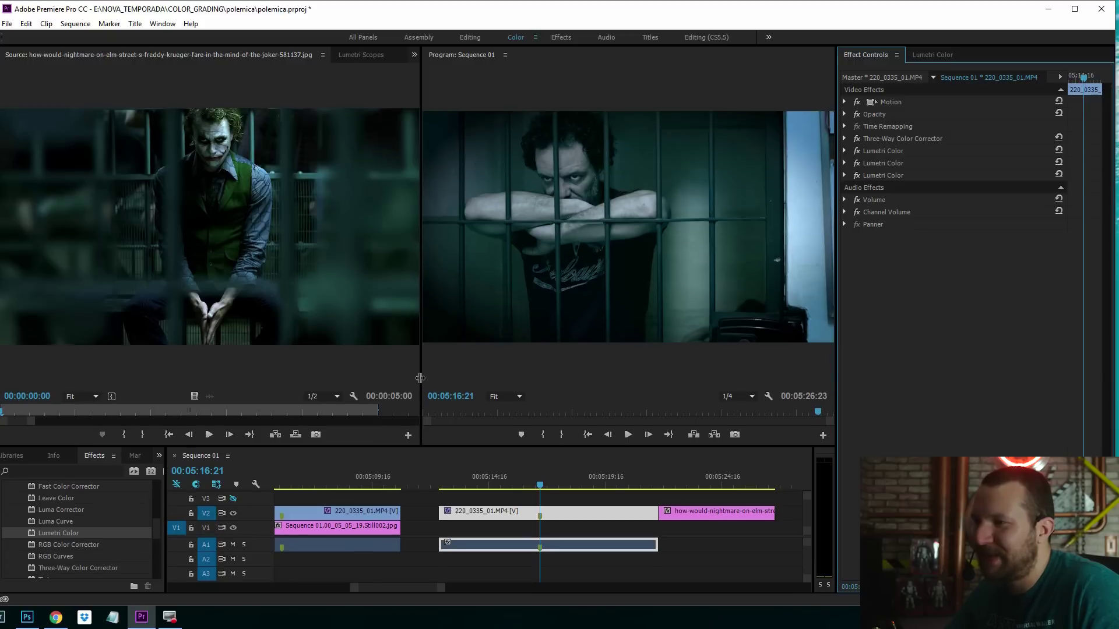
drag(420, 381, 416, 382)
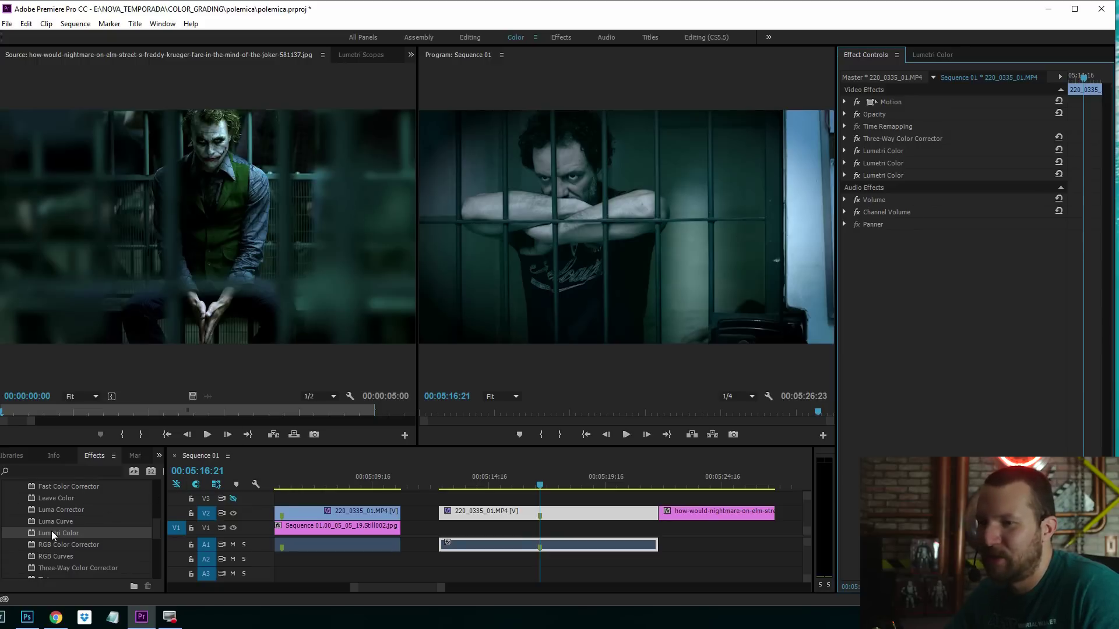
- Add a fourth Lumetri Color effect to the clip and draw a closed freeform mask over the man's face to the right of the bar
drag(37, 534, 473, 516)
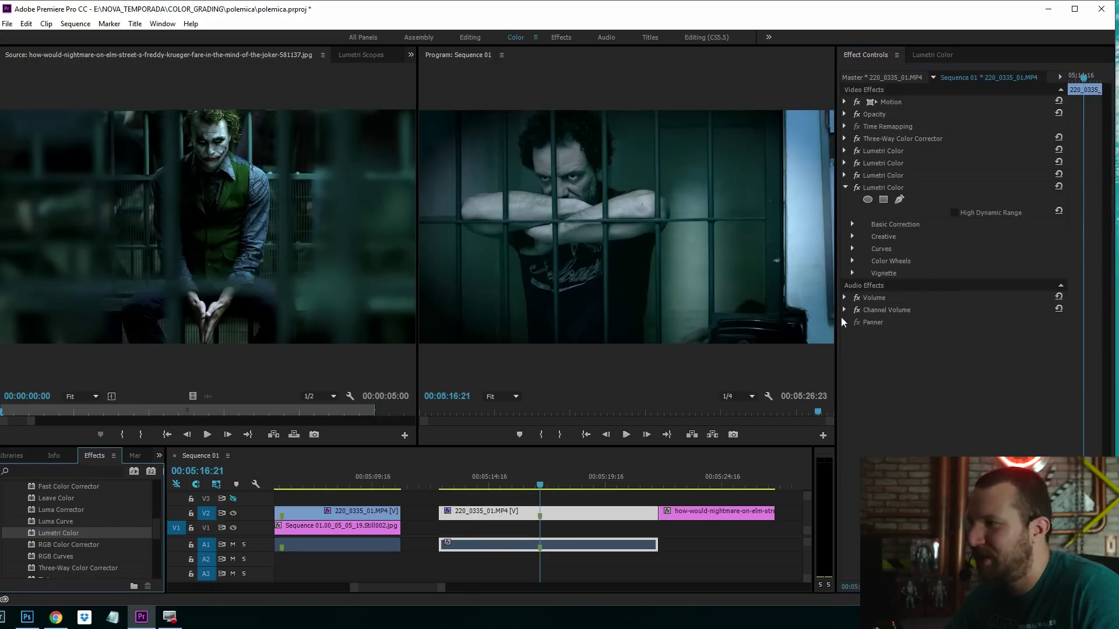
click(899, 201)
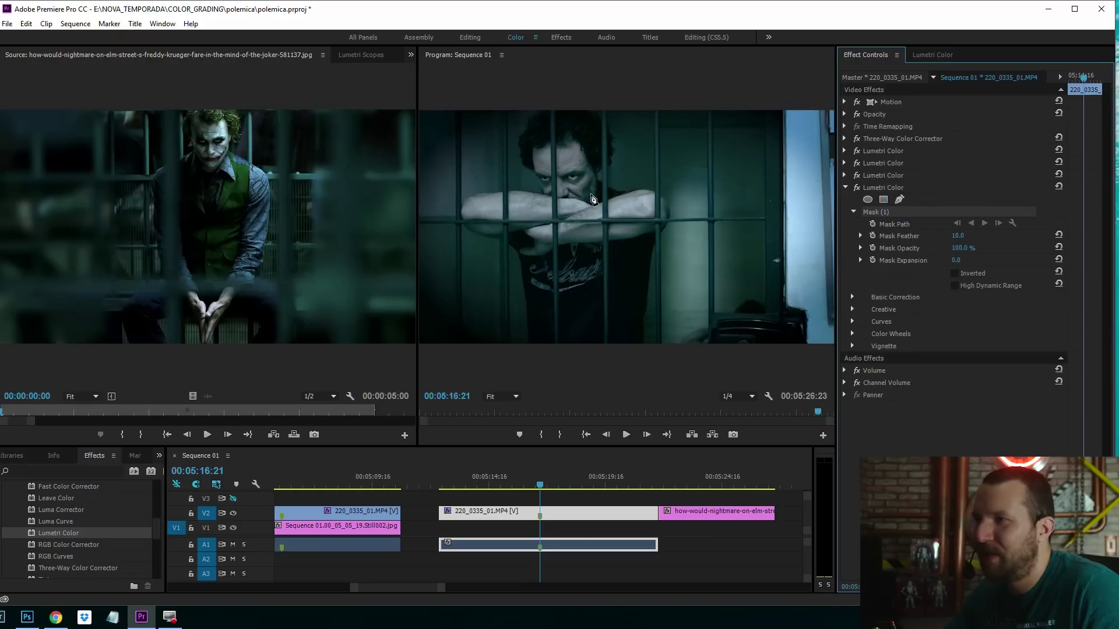
click(557, 130)
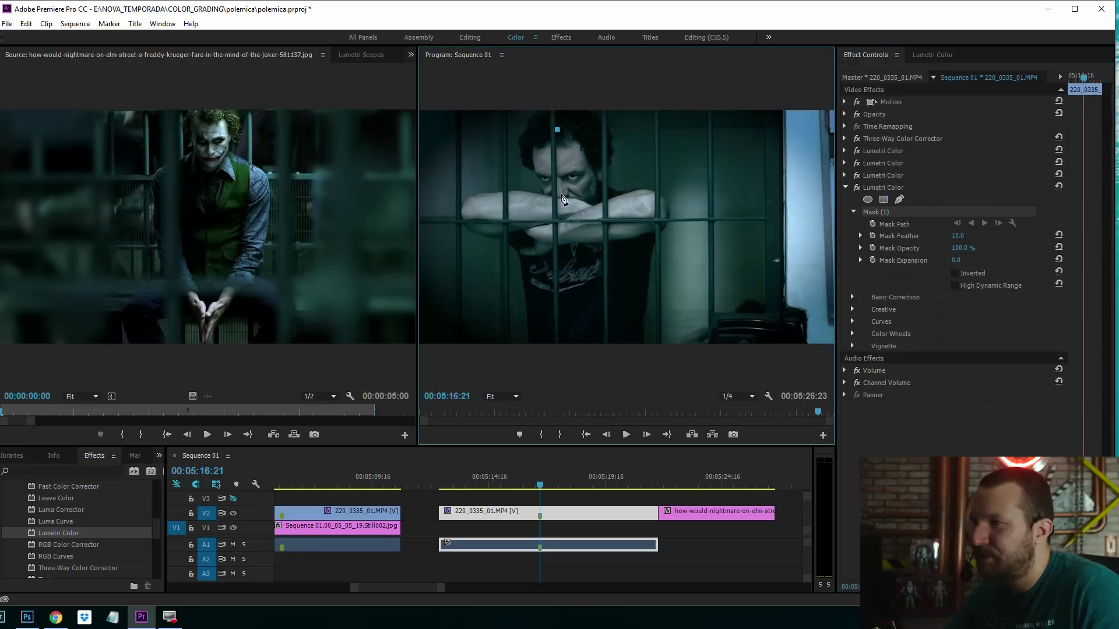
drag(561, 194, 602, 237)
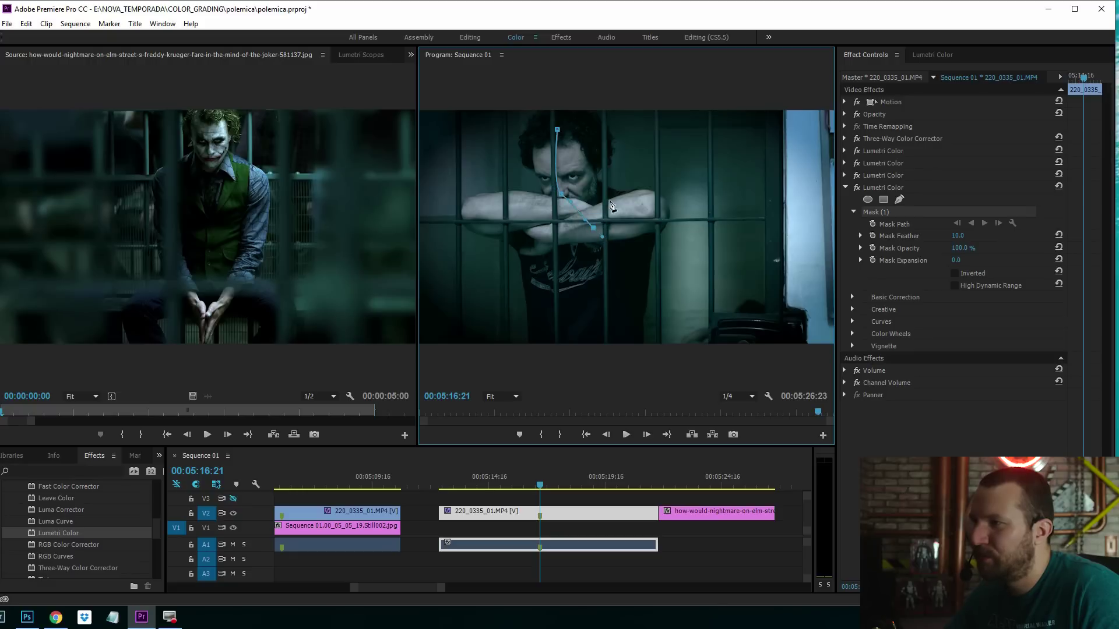
drag(606, 124, 602, 108)
click(599, 87)
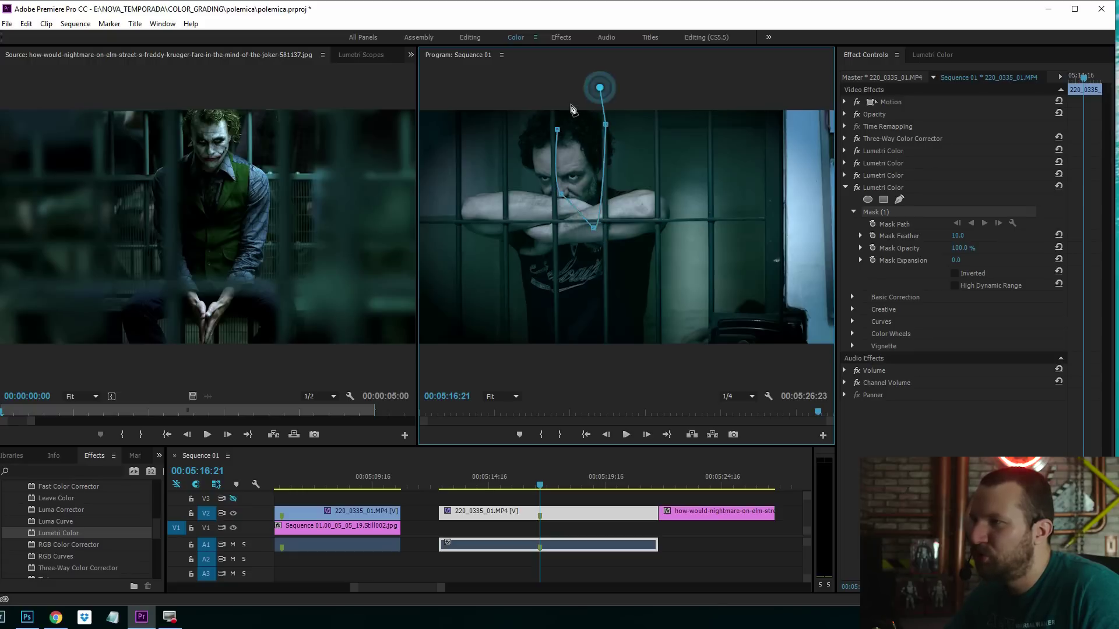
click(564, 102)
click(557, 130)
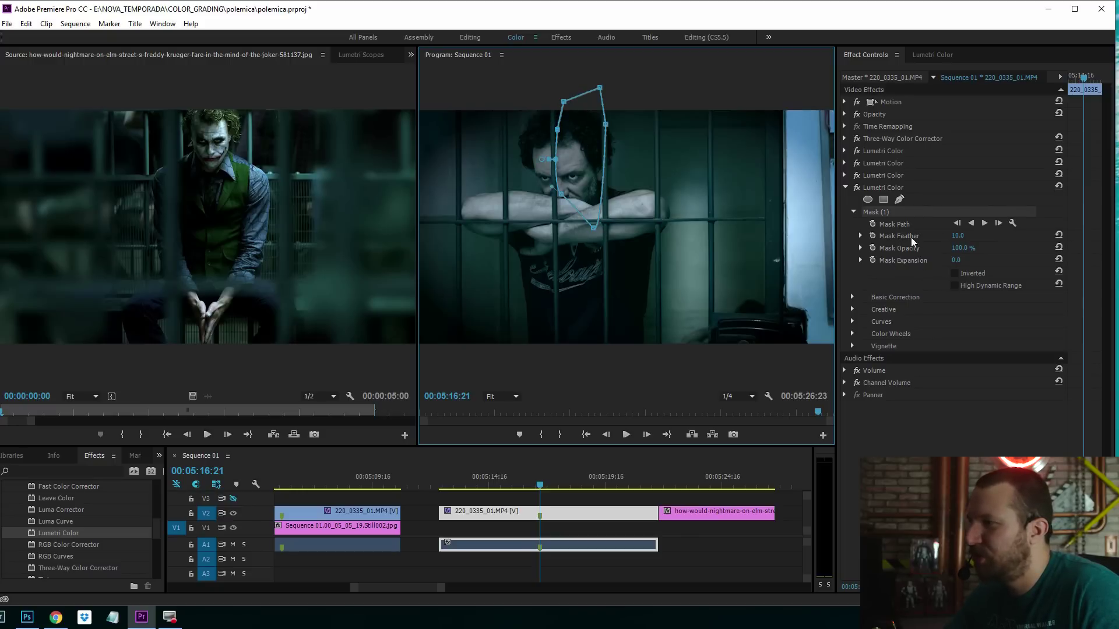
- Set the face mask's Mask Feather to 146 and pull its lower points in toward the face above the crossed arms
drag(957, 235, 991, 235)
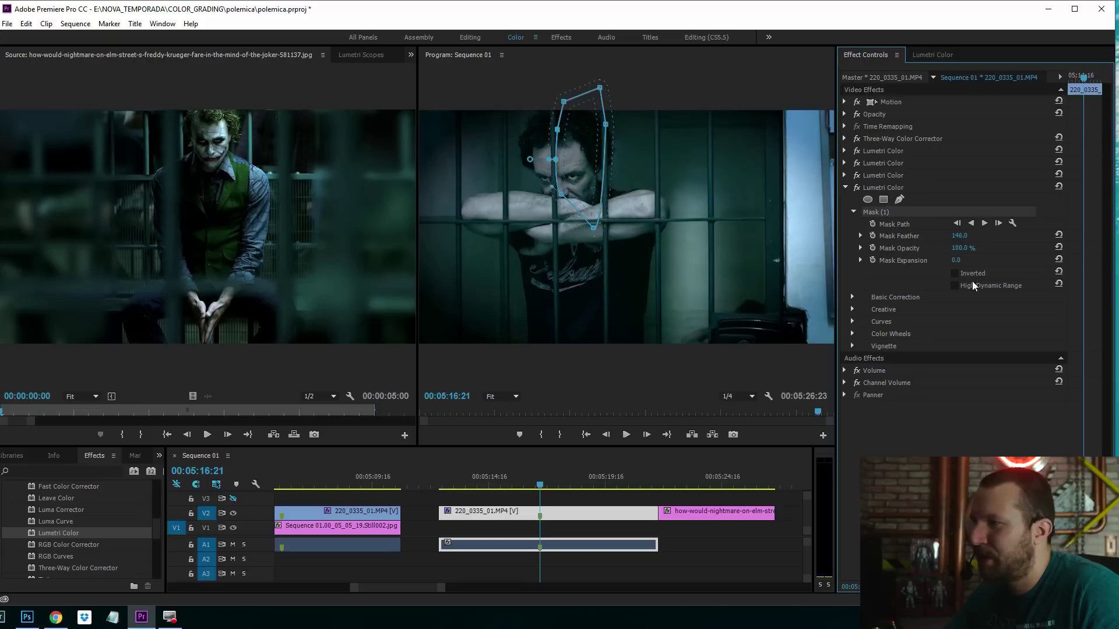
drag(562, 197, 596, 217)
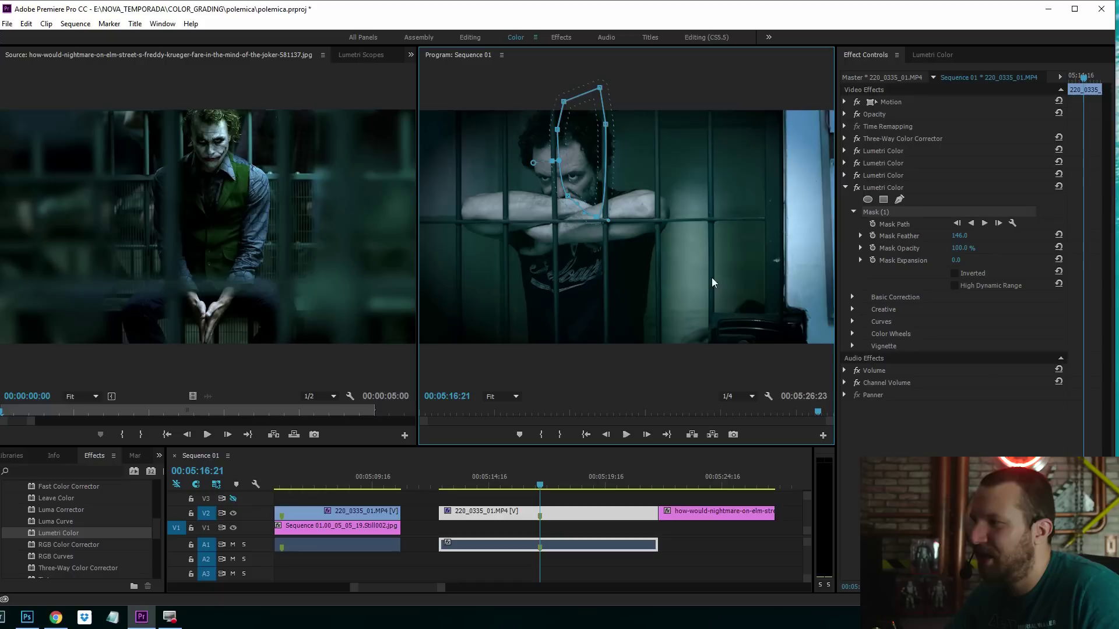
- In the face-masked fourth Lumetri Color effect, set Exposure to 0.5 and raise Whites to 100, checking the face without the mask outline
click(853, 309)
click(853, 297)
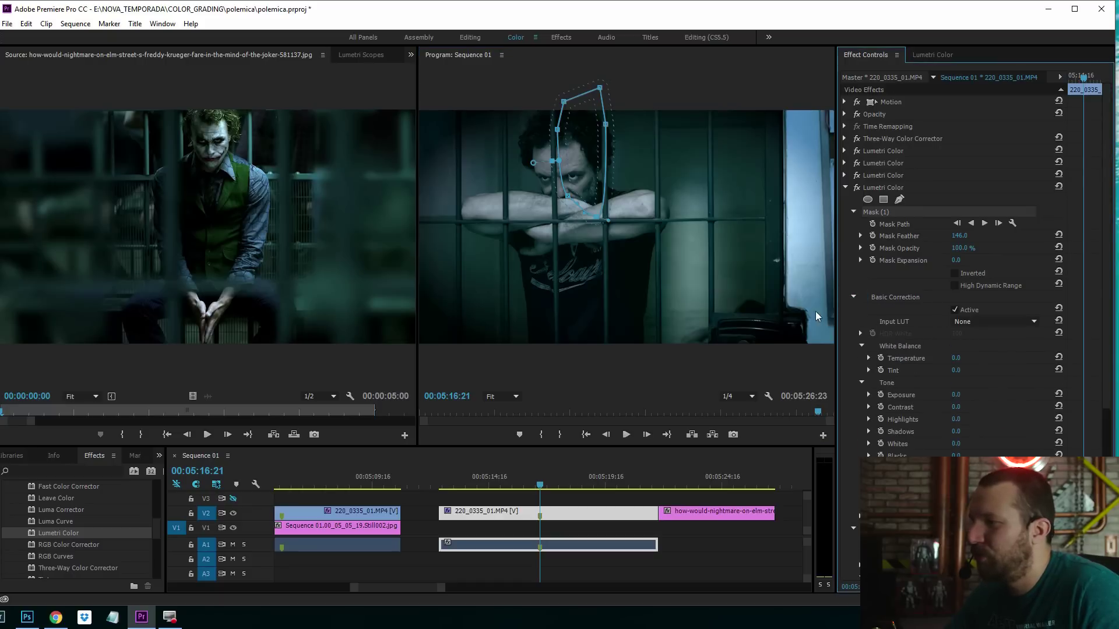
click(869, 395)
drag(954, 418, 961, 417)
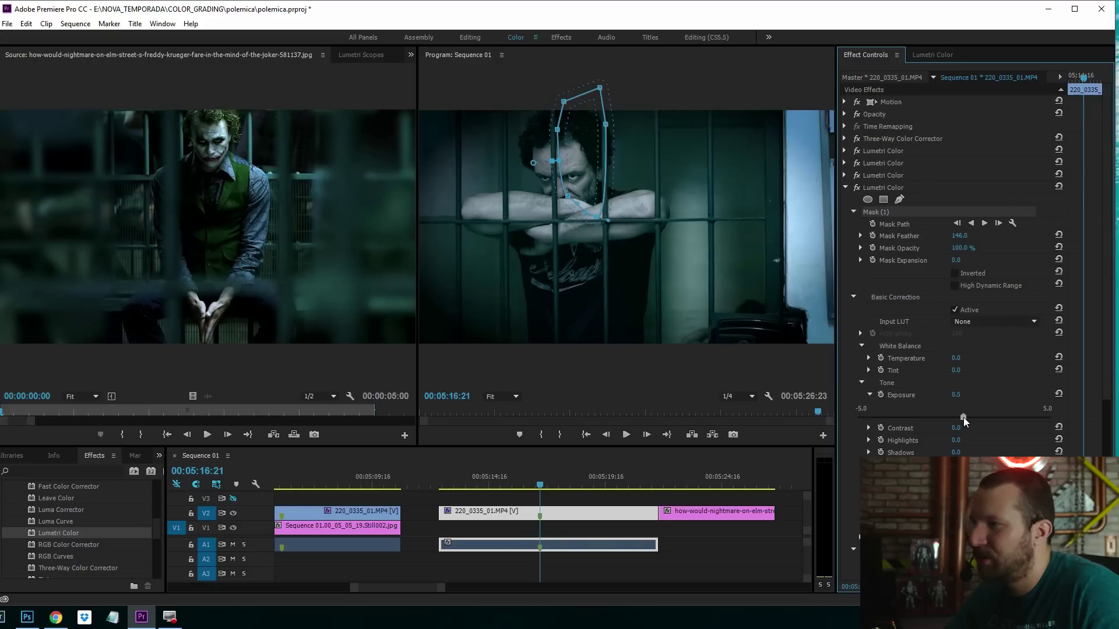
click(596, 208)
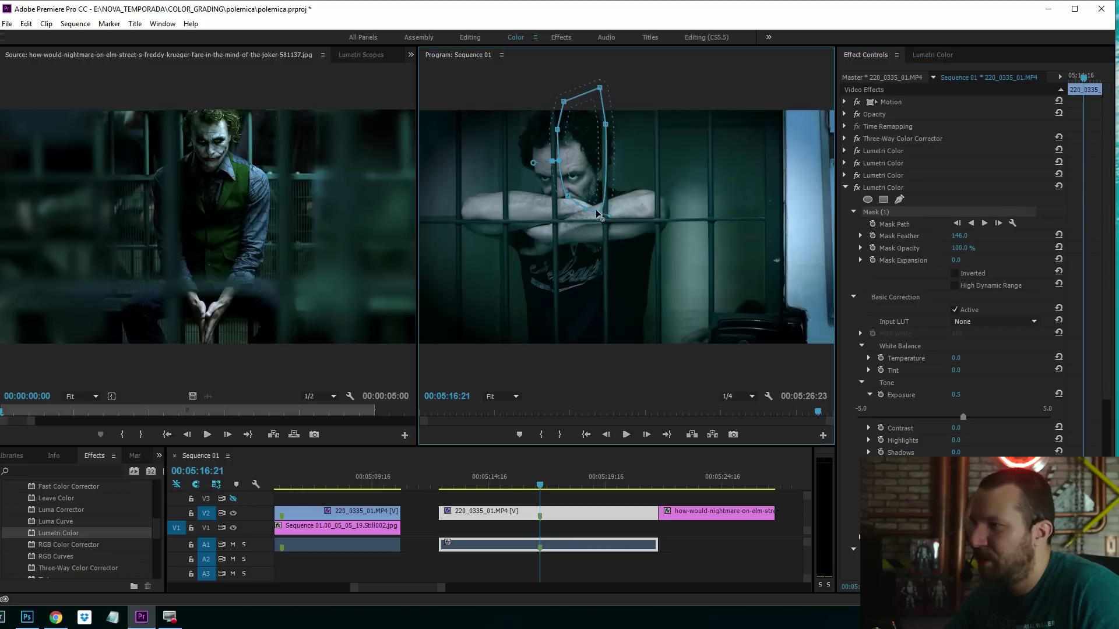
click(857, 477)
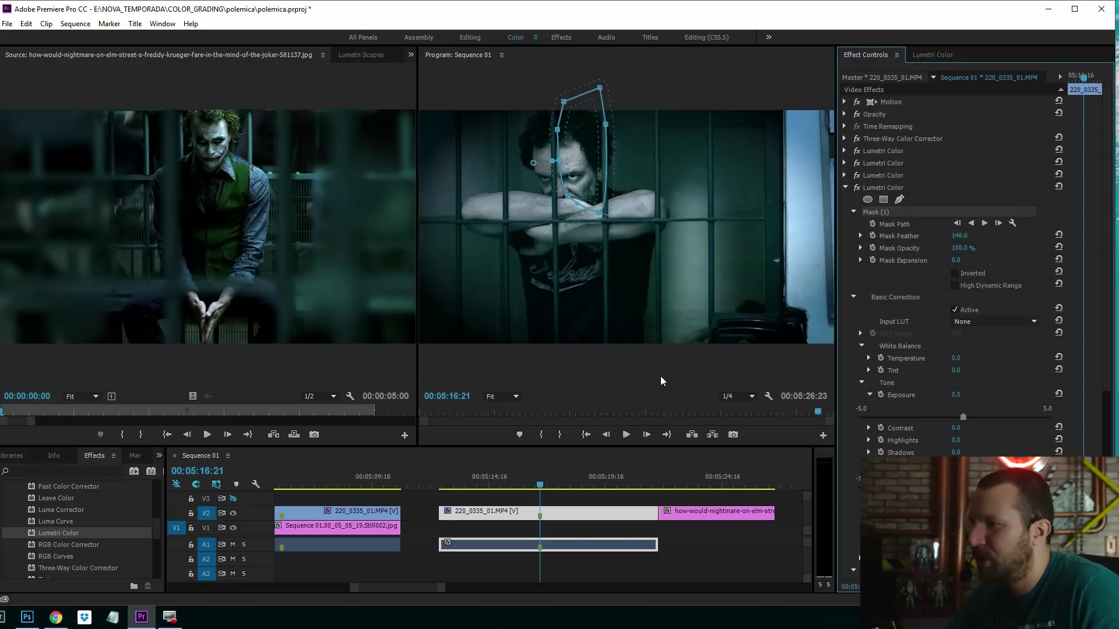
click(592, 497)
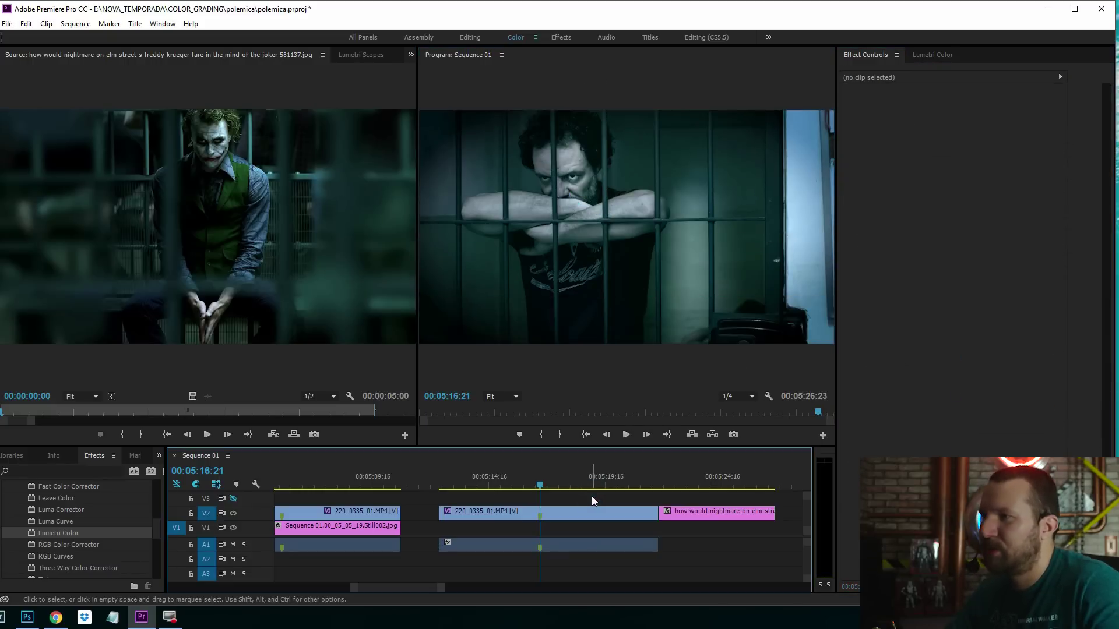
click(551, 513)
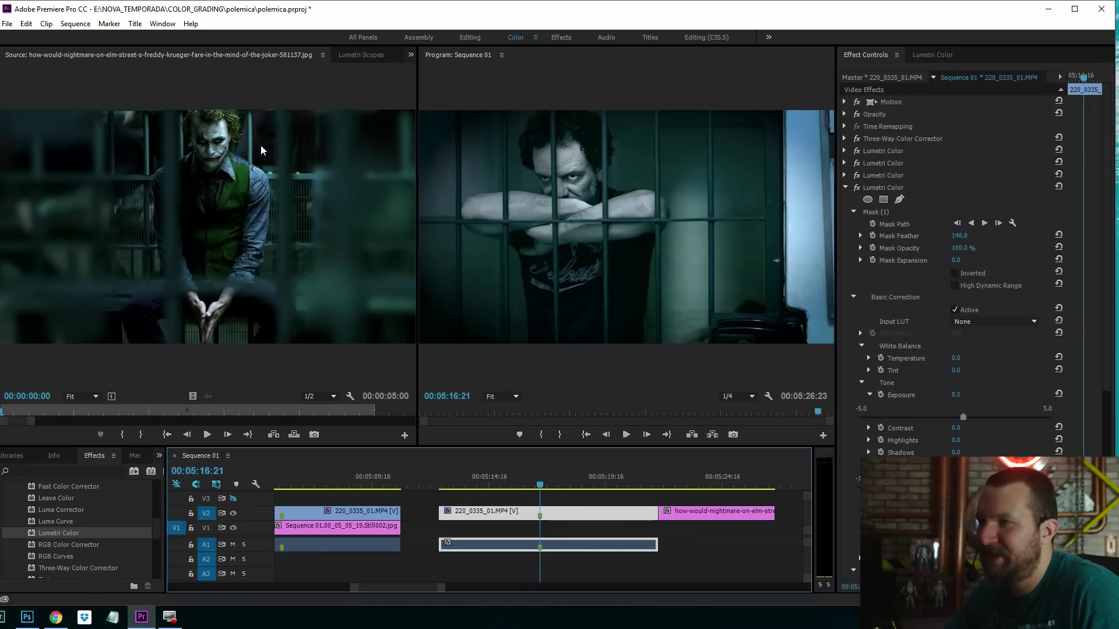
- Set the face effect's Temperature to -27.9, Tint to -4.5, Saturation to 74.5 and Mask Feather to 190, and save the project
click(886, 191)
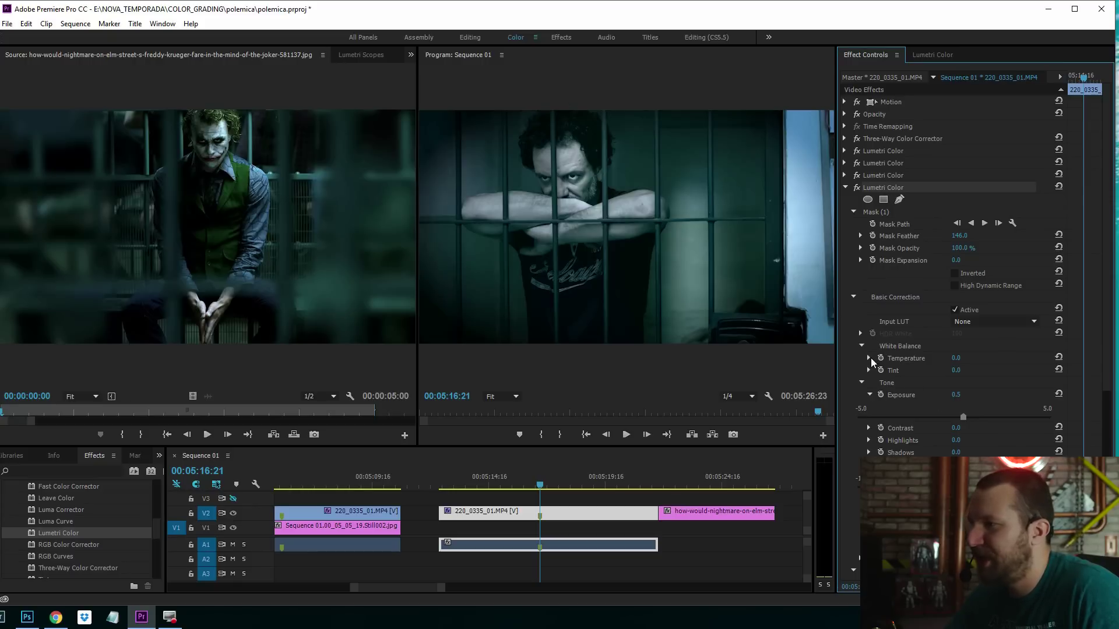
scroll(851, 366, down, 3)
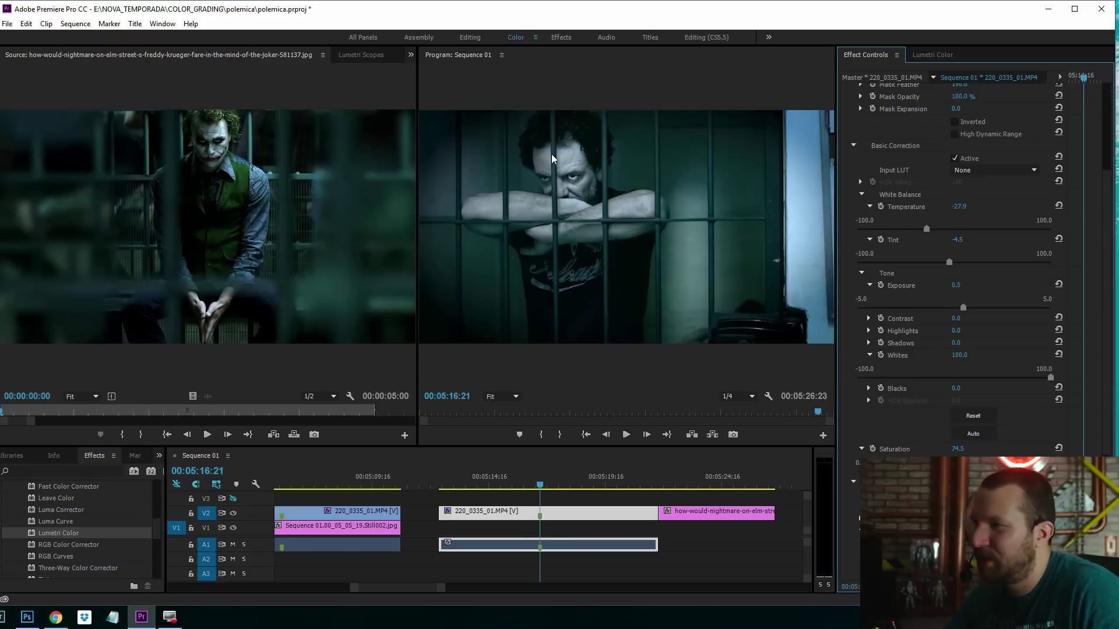
key(ctrl+s)
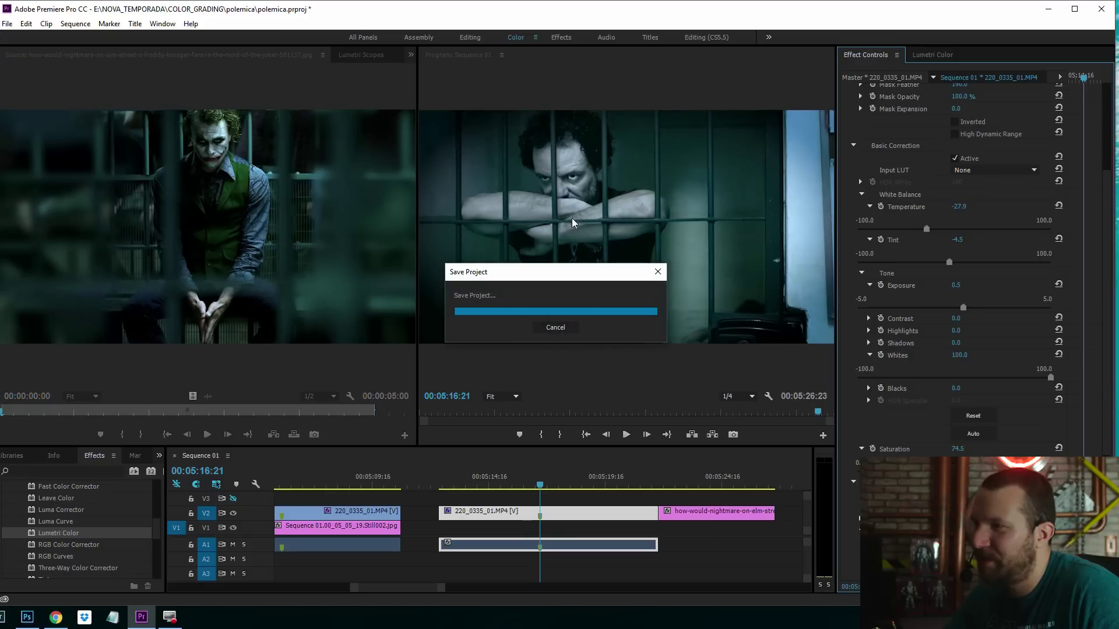
scroll(848, 278, up, 5)
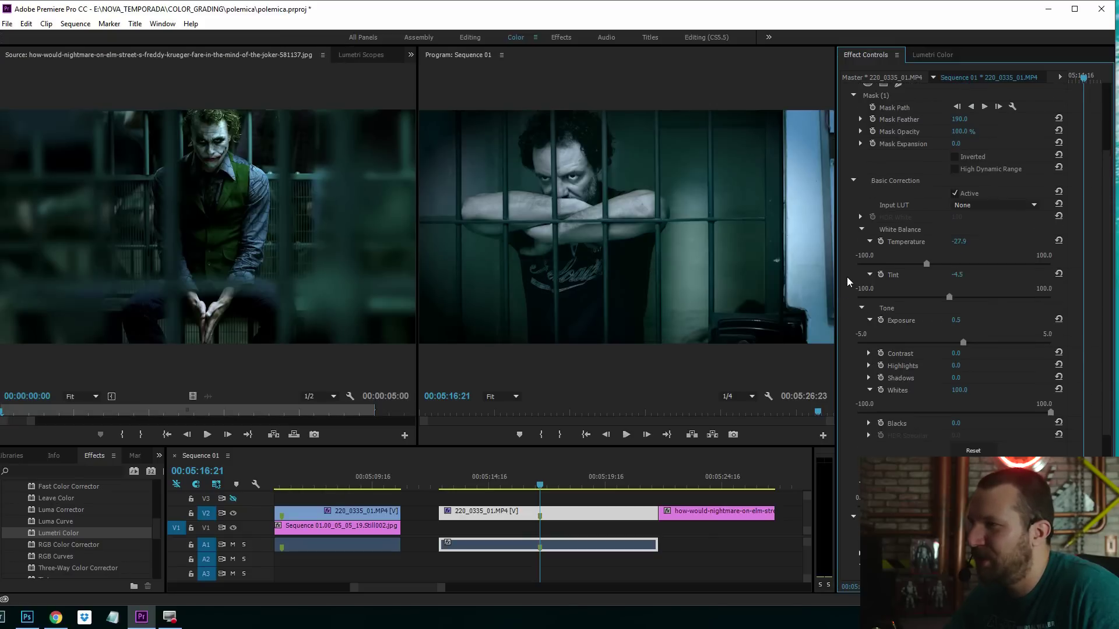
click(846, 164)
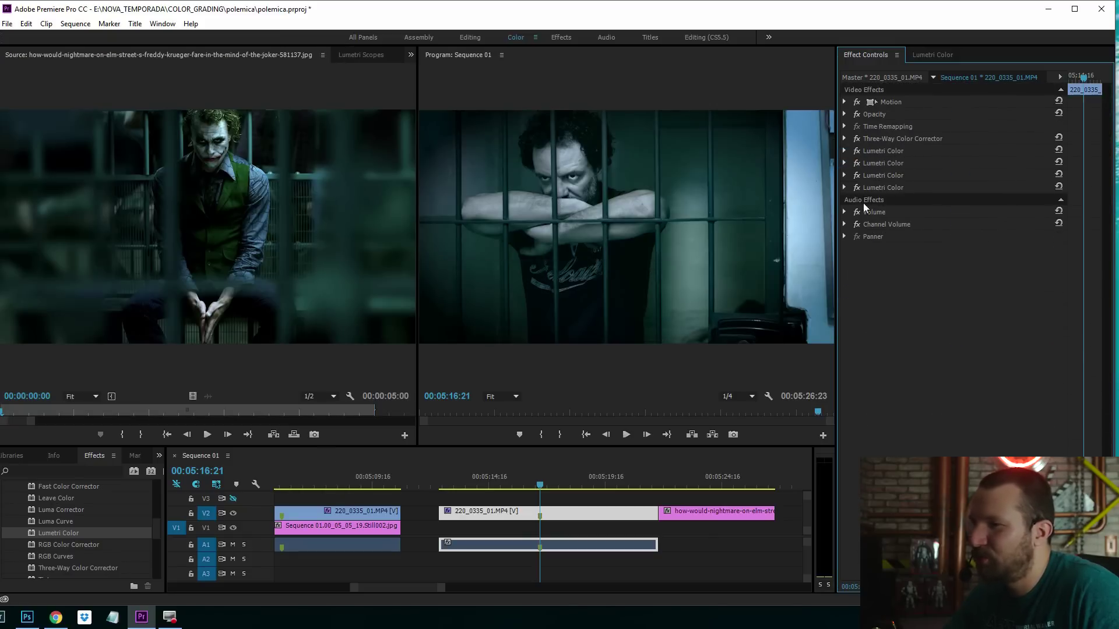
- Add a fifth Lumetri Color effect to the clip and draw a closed freeform mask over the face to the left of the bar
drag(66, 533, 488, 513)
click(900, 212)
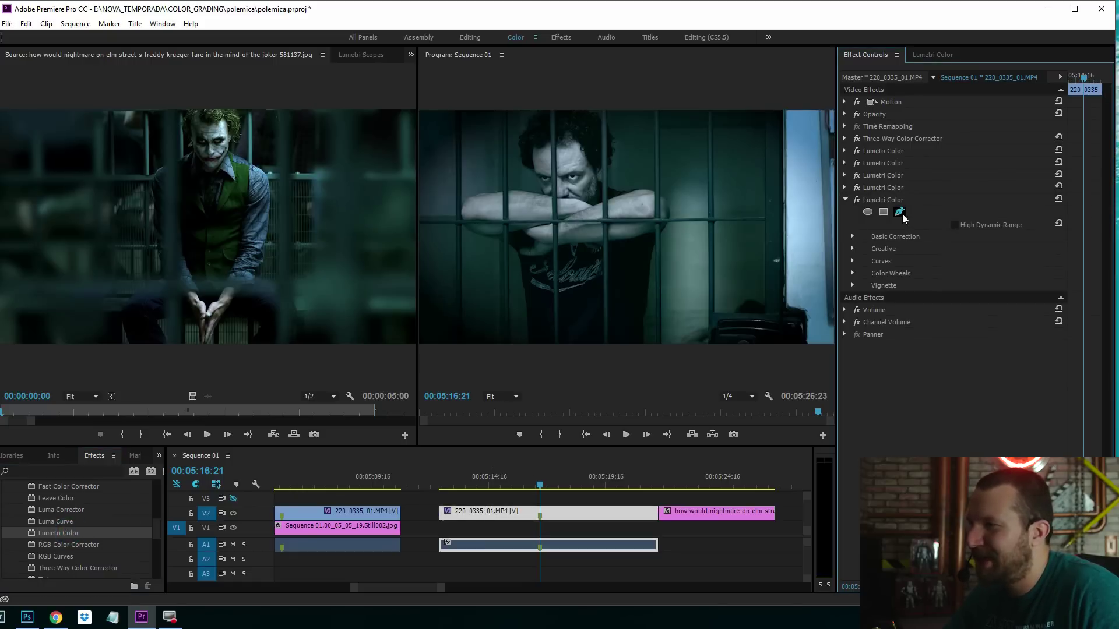
click(555, 134)
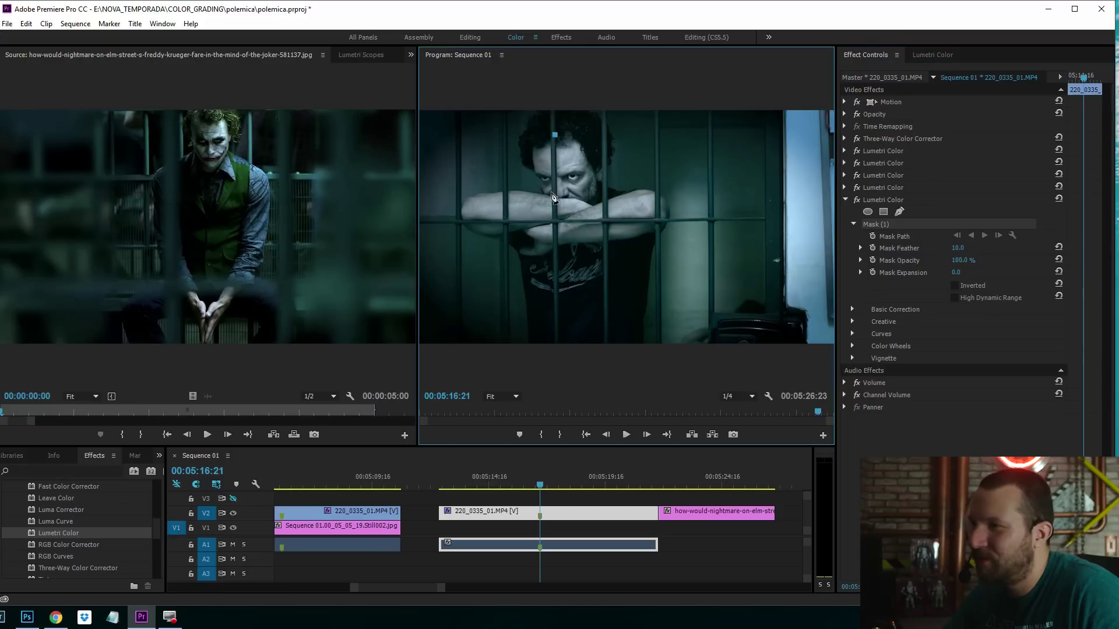
click(555, 200)
click(537, 192)
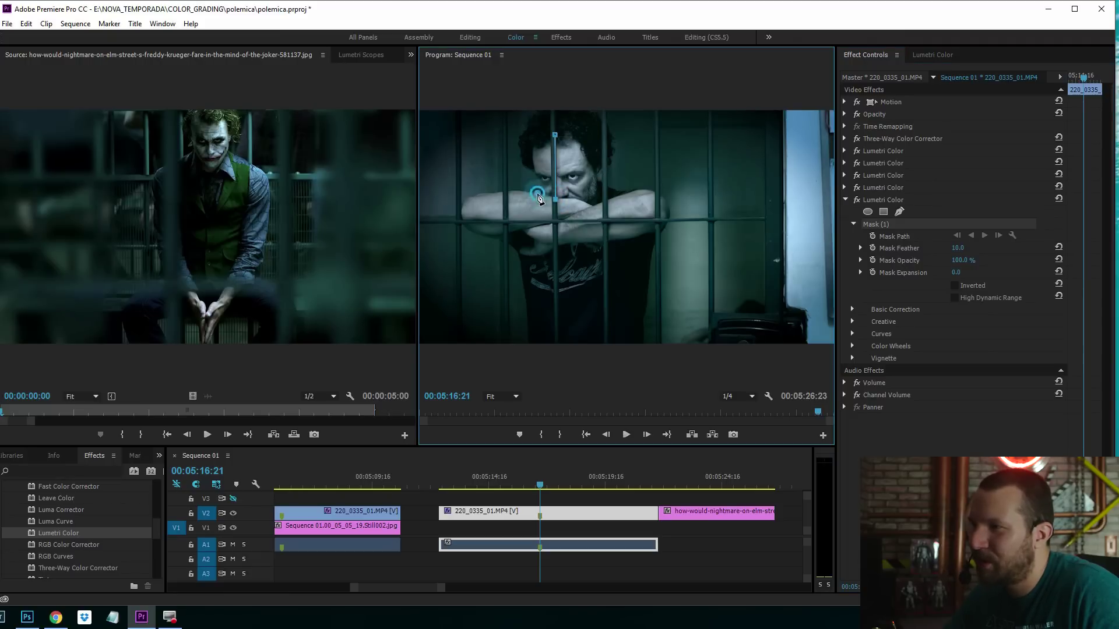
drag(527, 141, 532, 129)
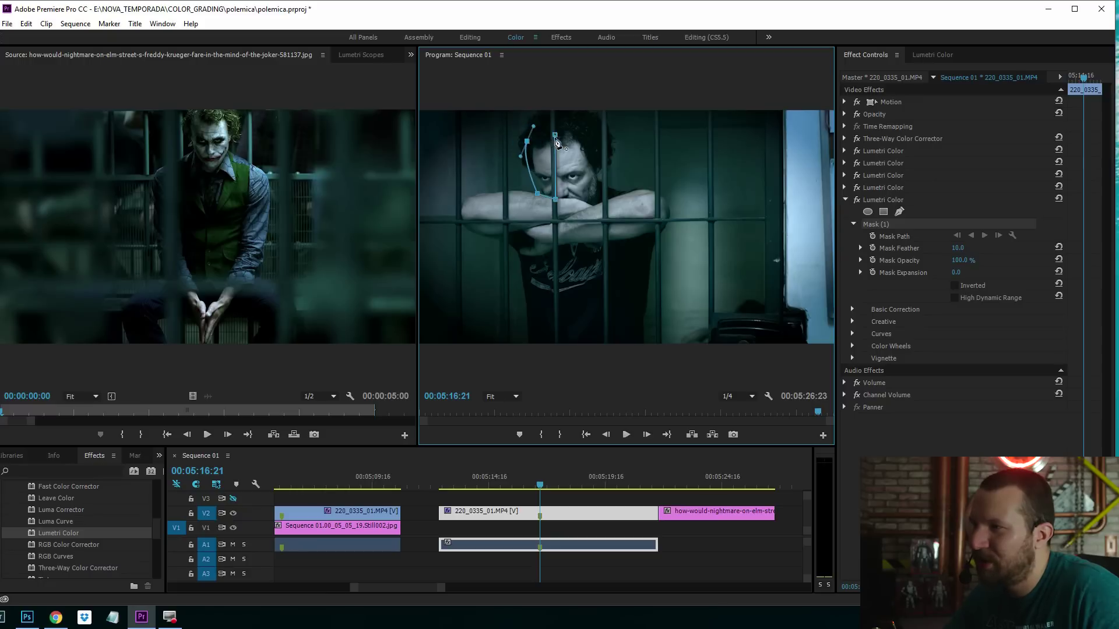
click(555, 135)
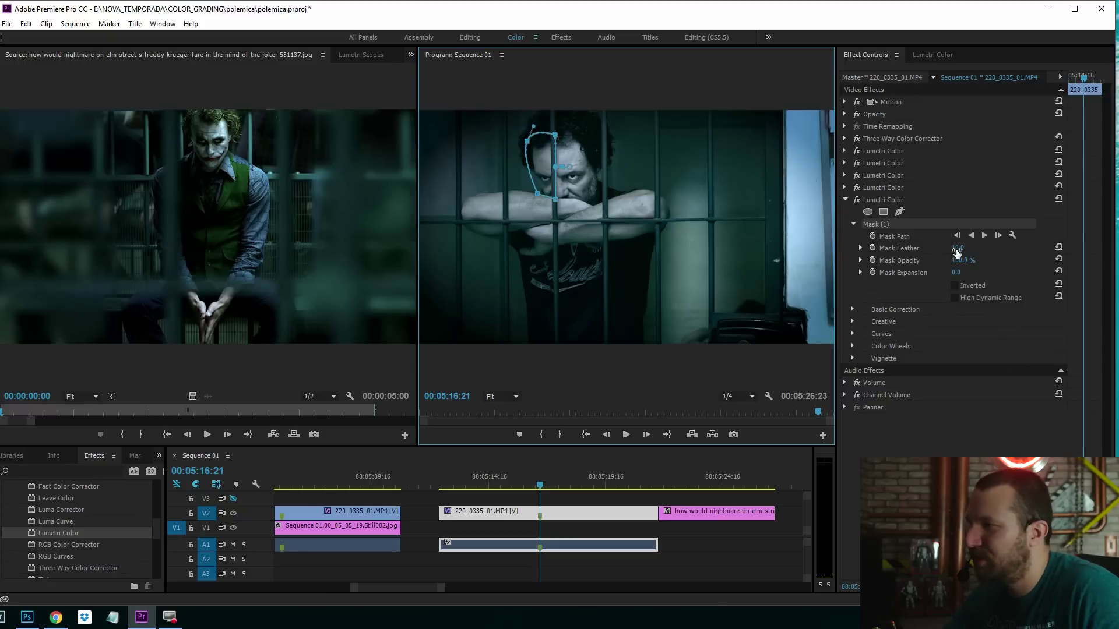
- Set the left face mask's feather to 108 and darken that area with an Exposure of -0.8
drag(958, 248, 991, 248)
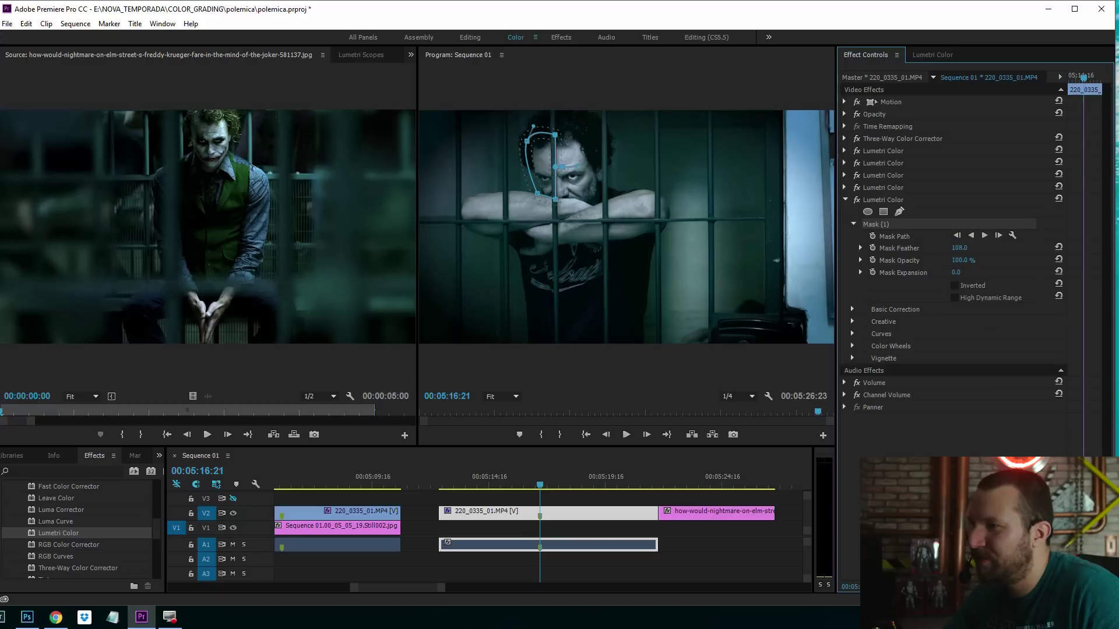
click(853, 309)
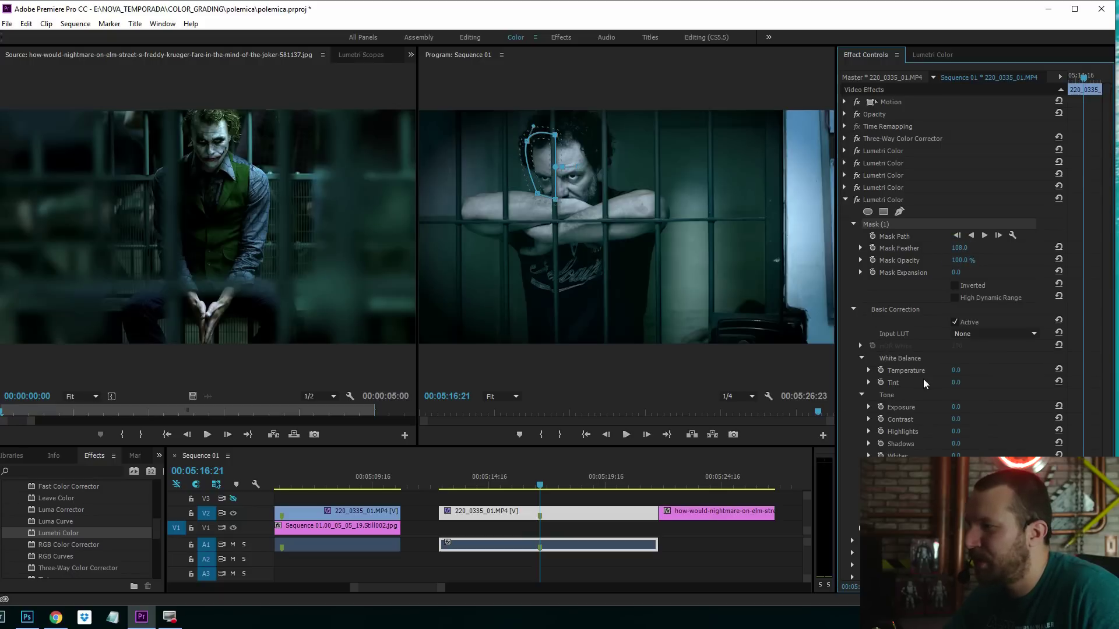
click(954, 402)
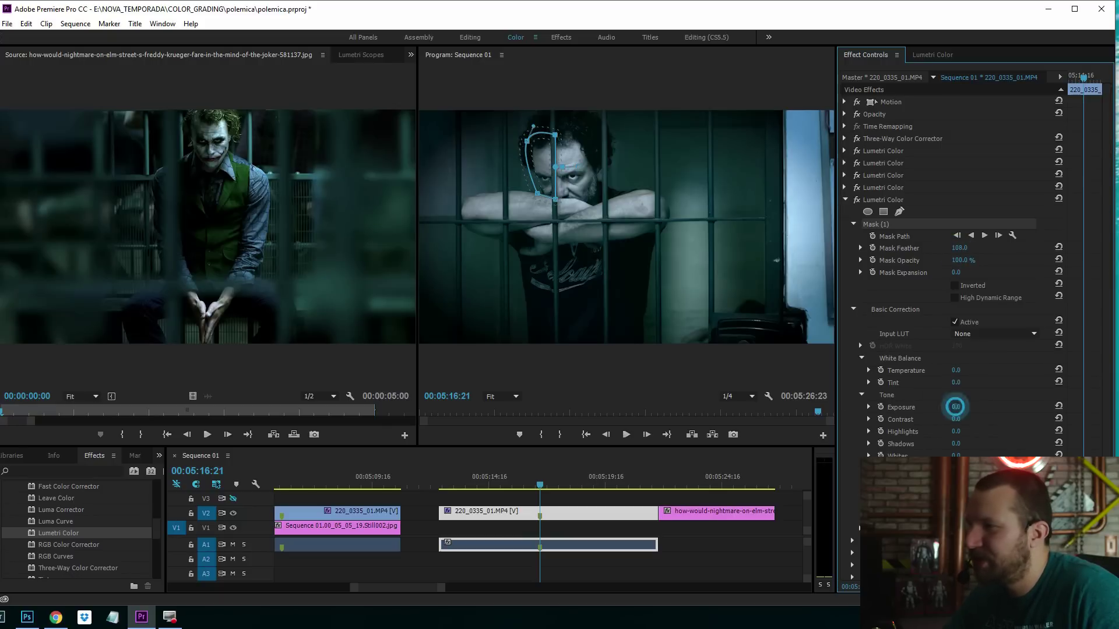
drag(957, 407, 946, 407)
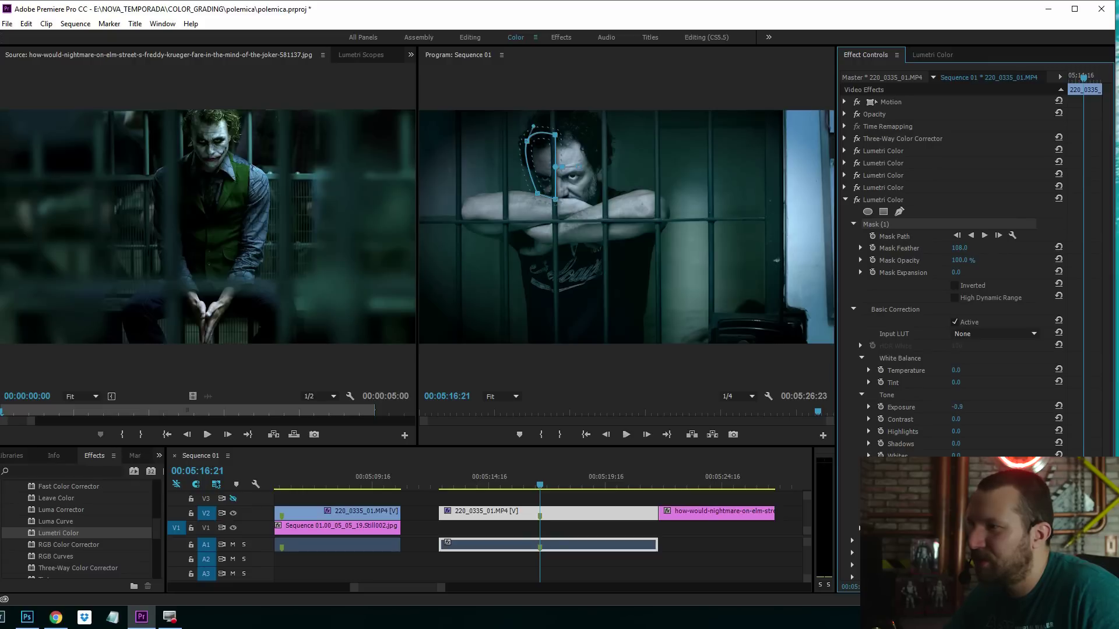
click(666, 501)
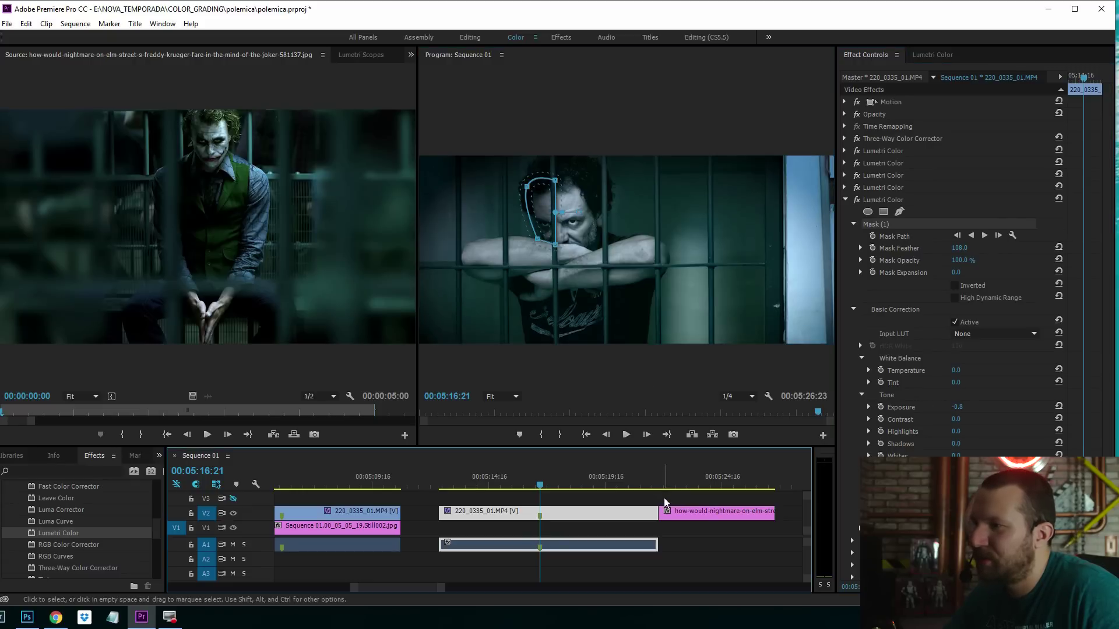
click(664, 498)
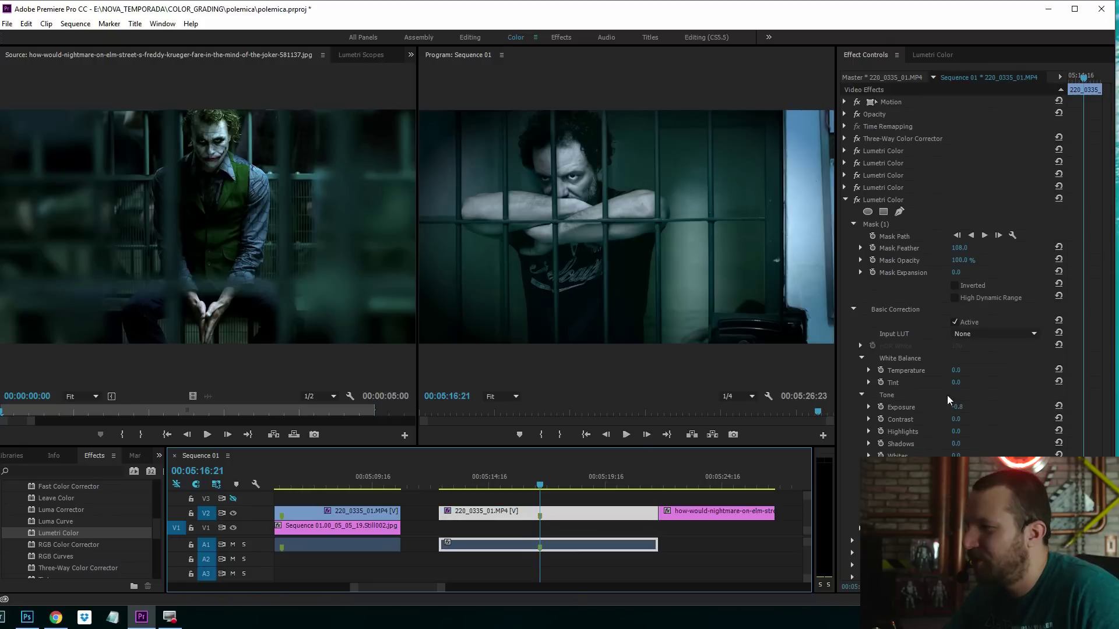
click(868, 410)
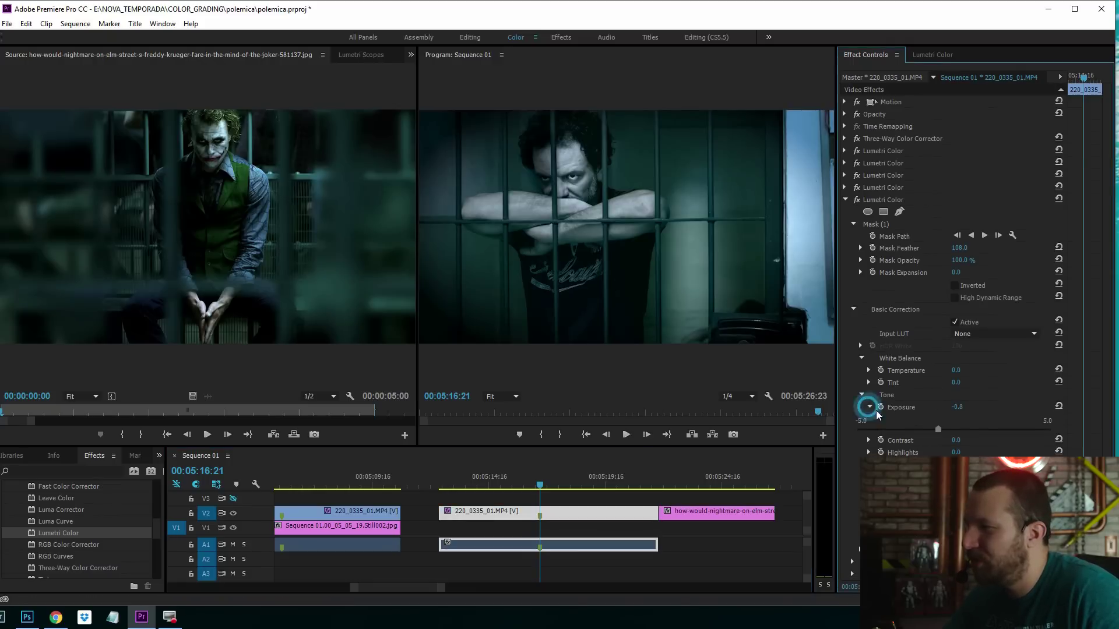
- Shift the Three-Way Color Corrector's Shadows balance slightly toward green and collapse the effect
click(845, 139)
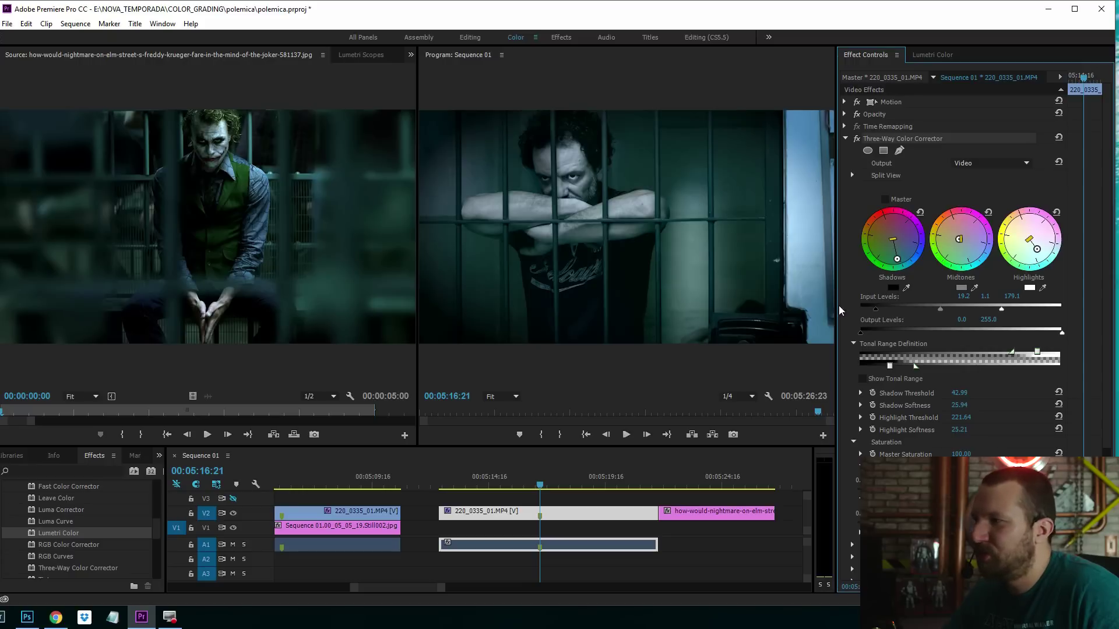
drag(896, 262, 895, 262)
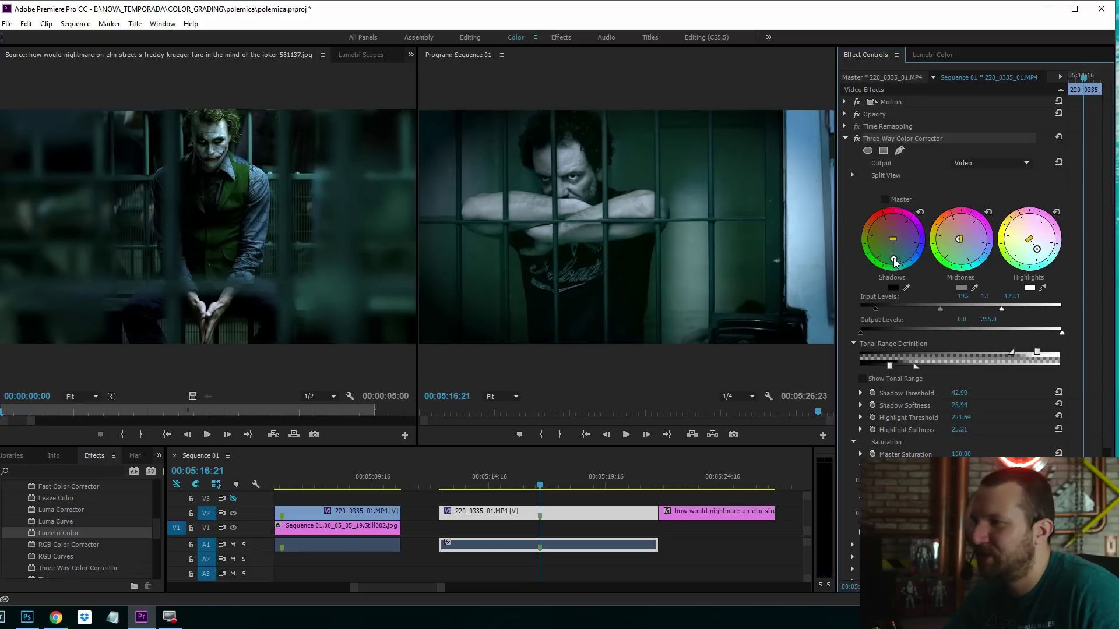
click(846, 139)
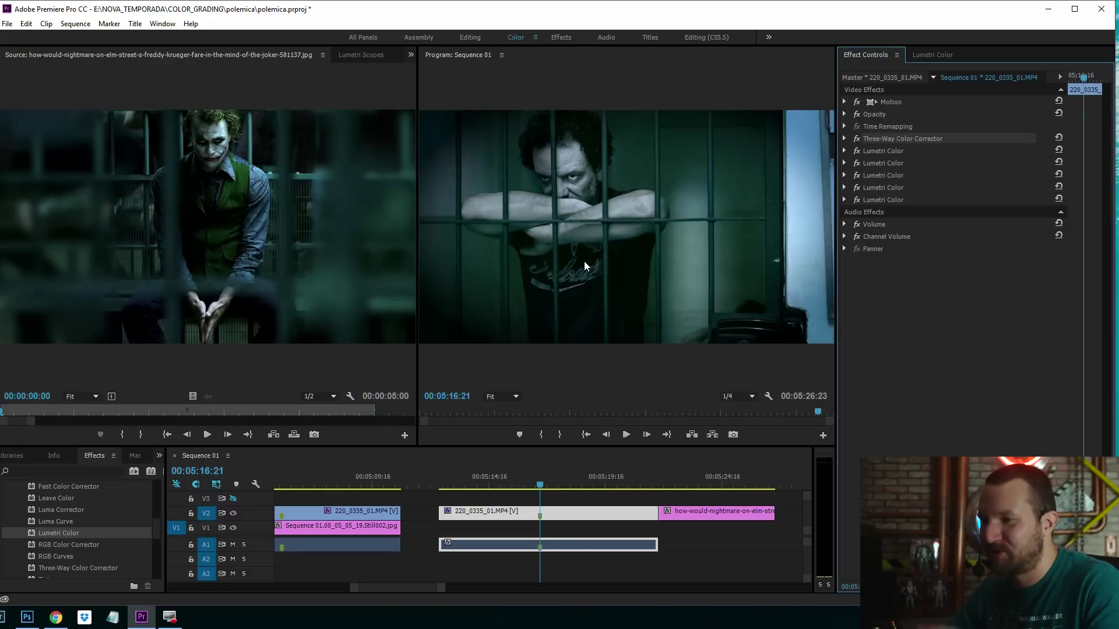
- Duplicate the graded 220_0335_01.MP4 clip onto track V3 and strip the copy of its color effects
click(369, 513)
click(491, 516)
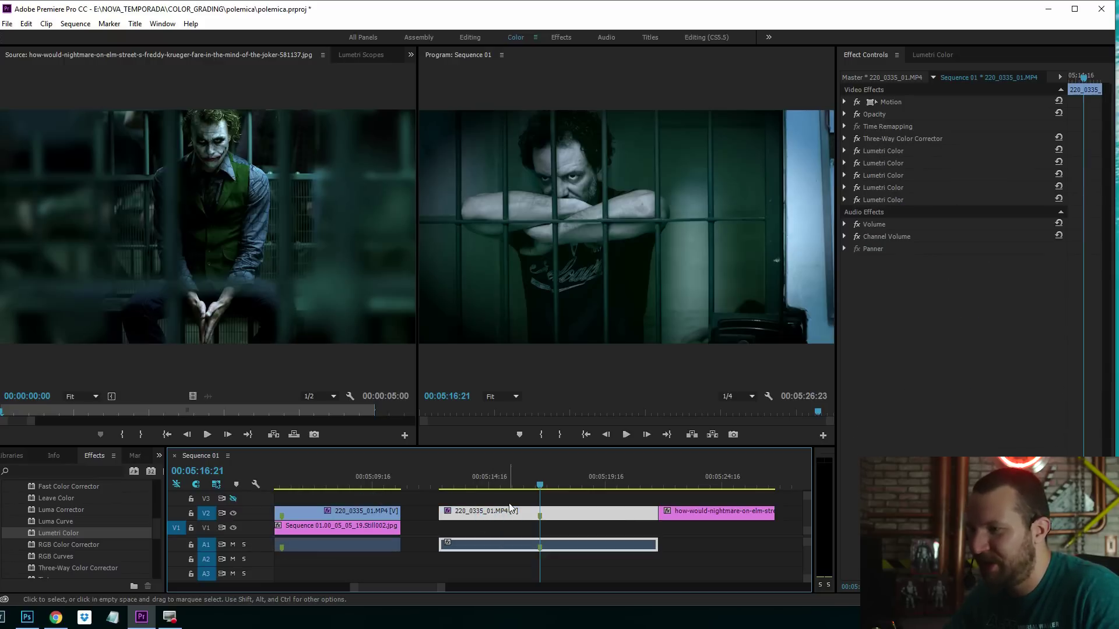
drag(510, 509, 510, 496)
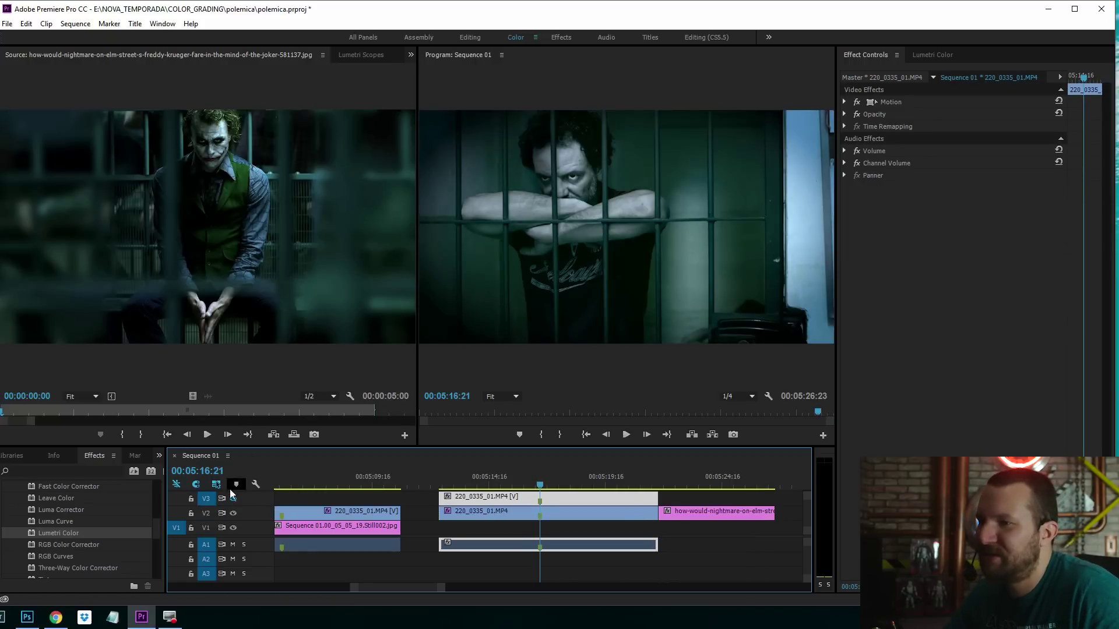
- Toggle track V3's visibility repeatedly to compare the ungraded copy with the grade, leave V3 hidden and select the graded clip on V2
click(234, 500)
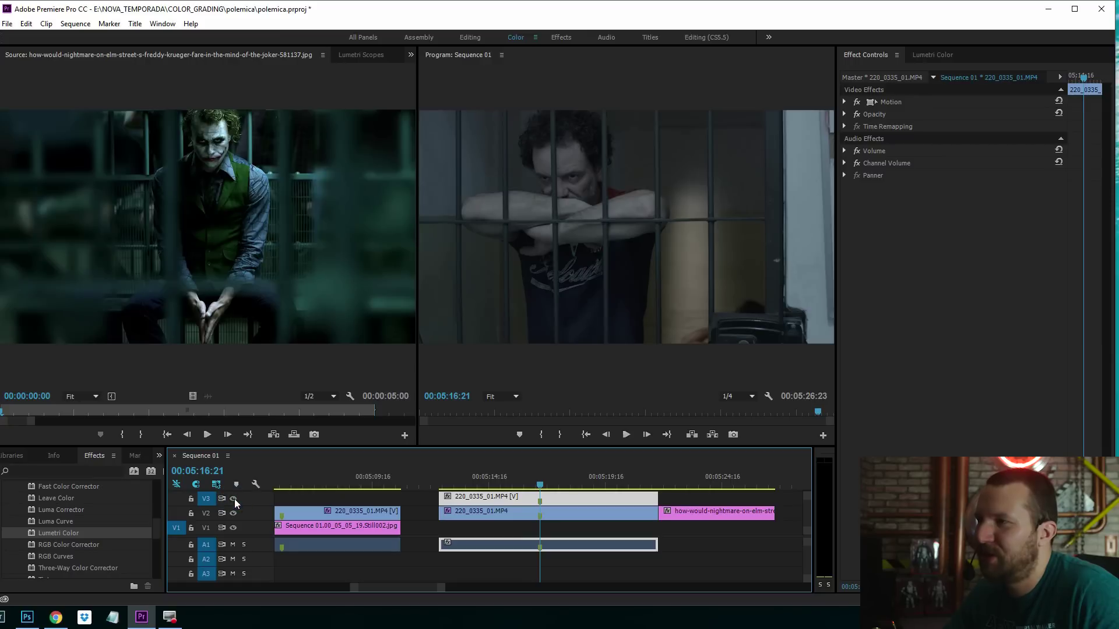
click(234, 499)
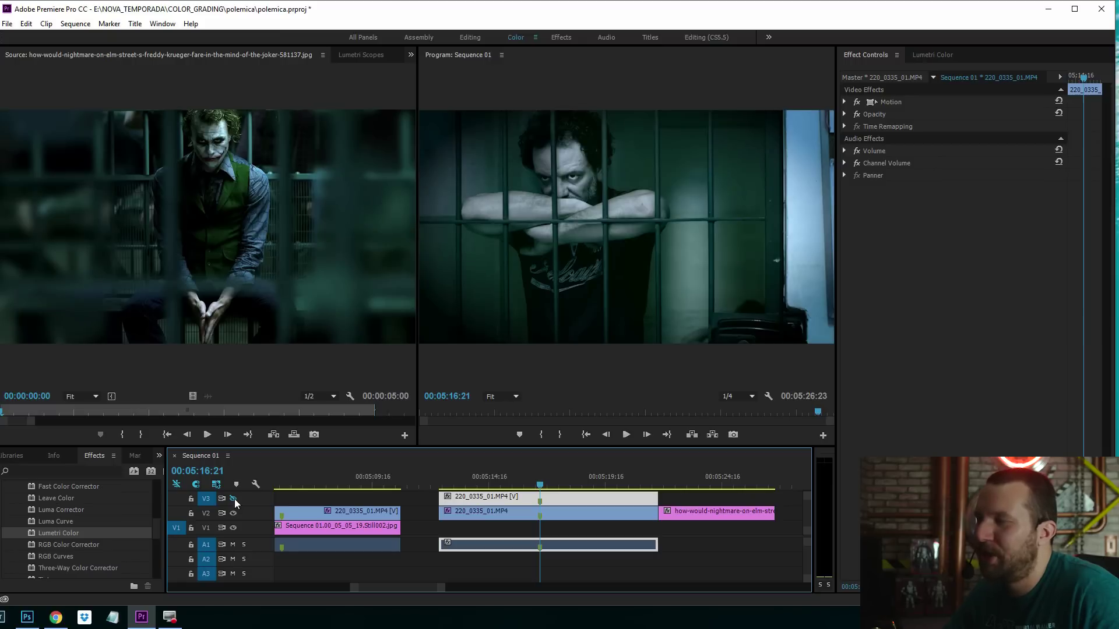
click(233, 500)
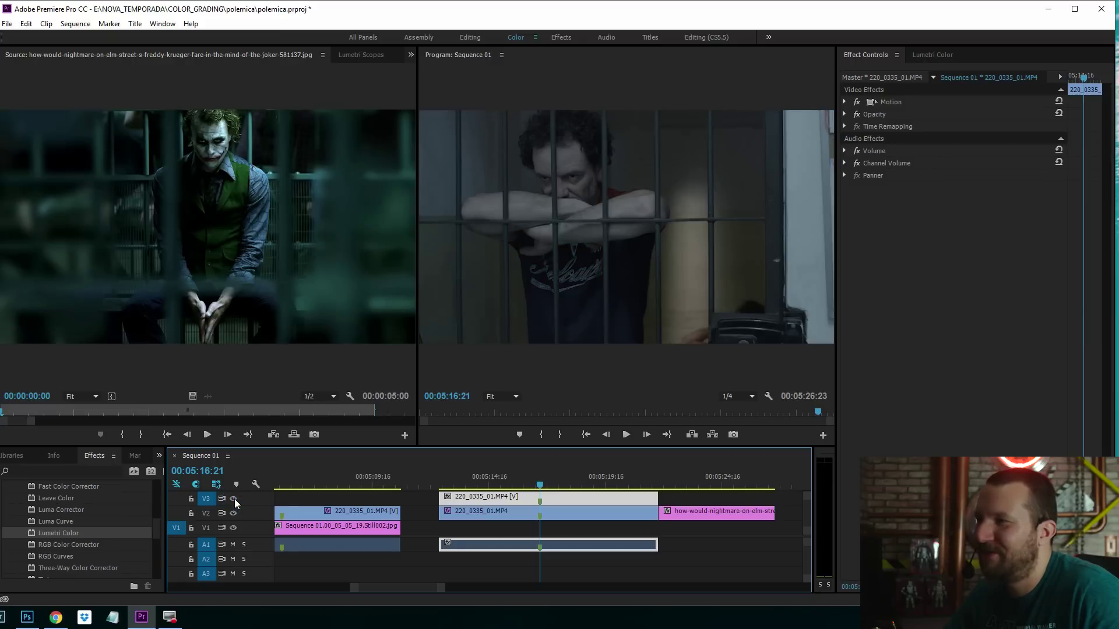
click(233, 500)
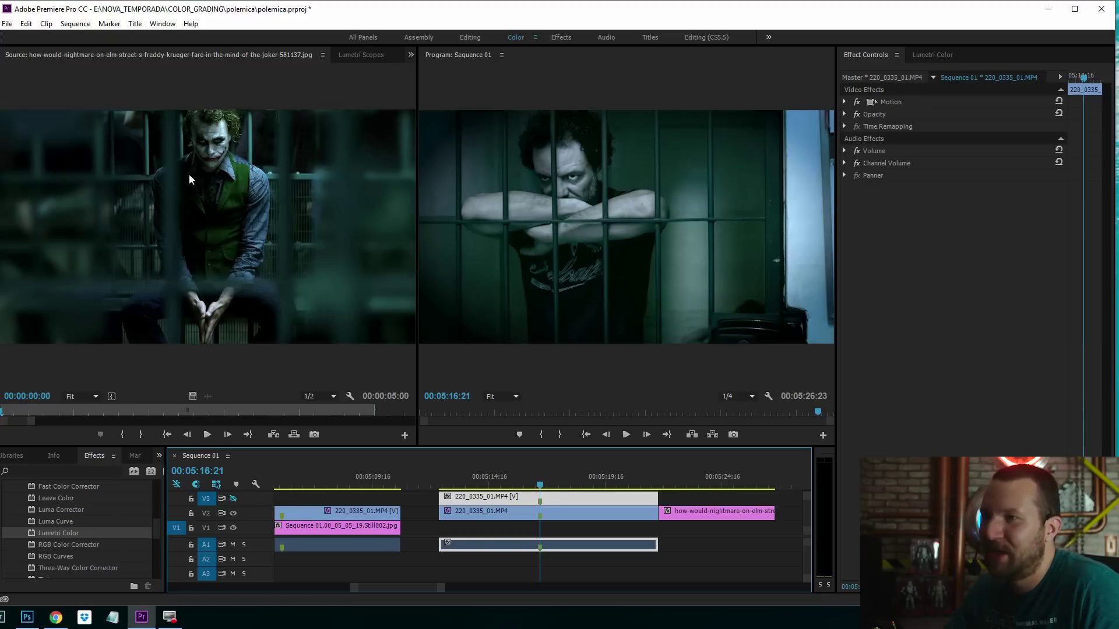
click(234, 499)
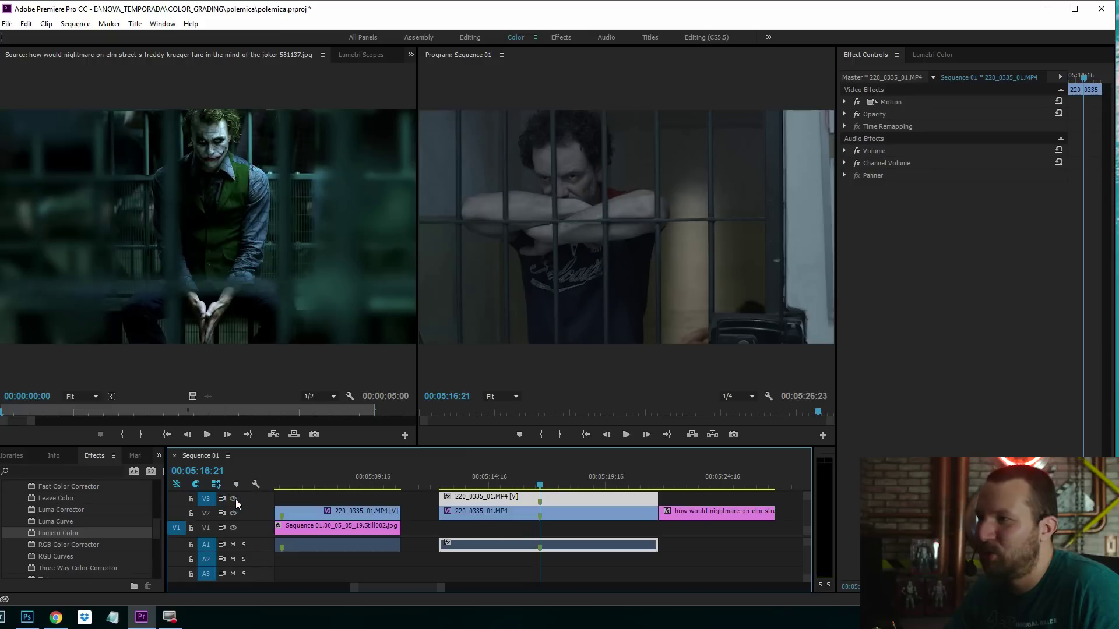
click(234, 499)
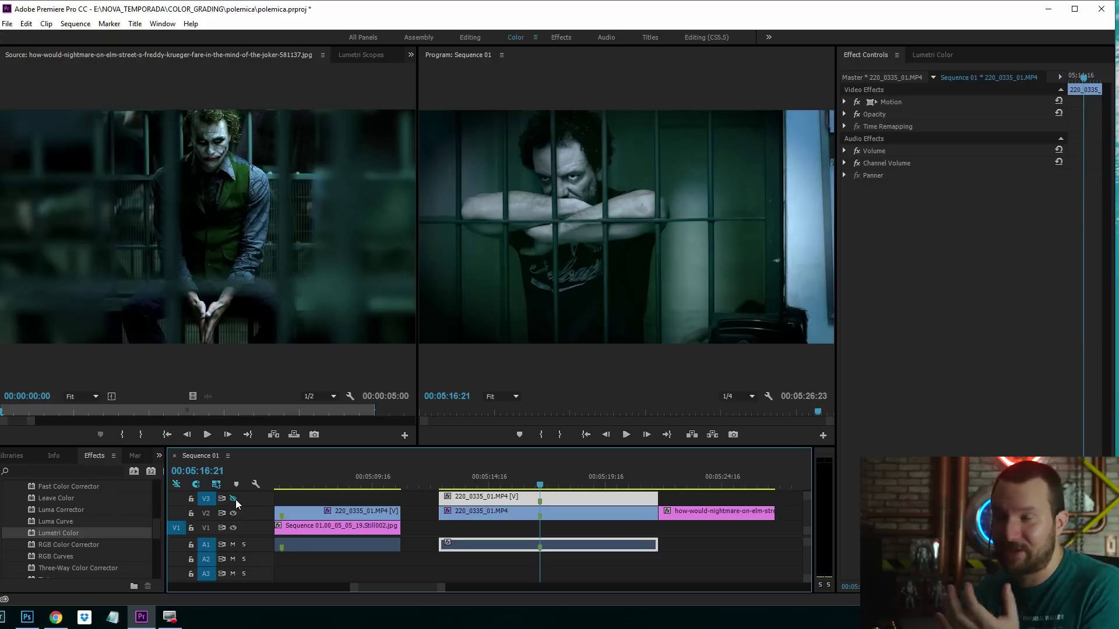
click(588, 519)
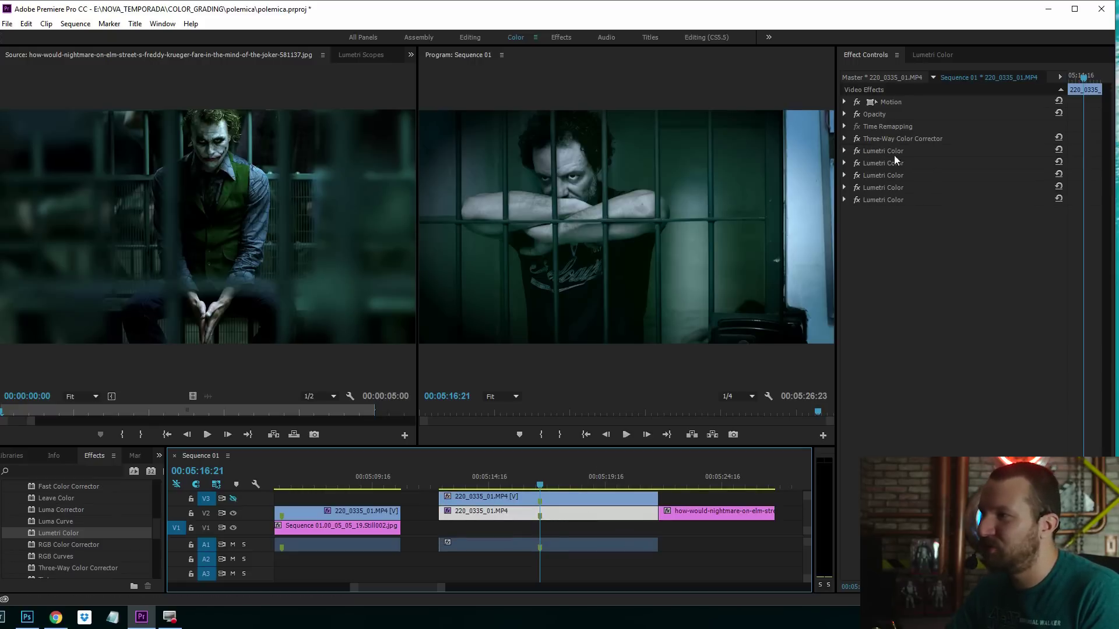
- Expand the last two Lumetri Color effects on the graded clip and display their face masks over the image
click(883, 199)
click(845, 200)
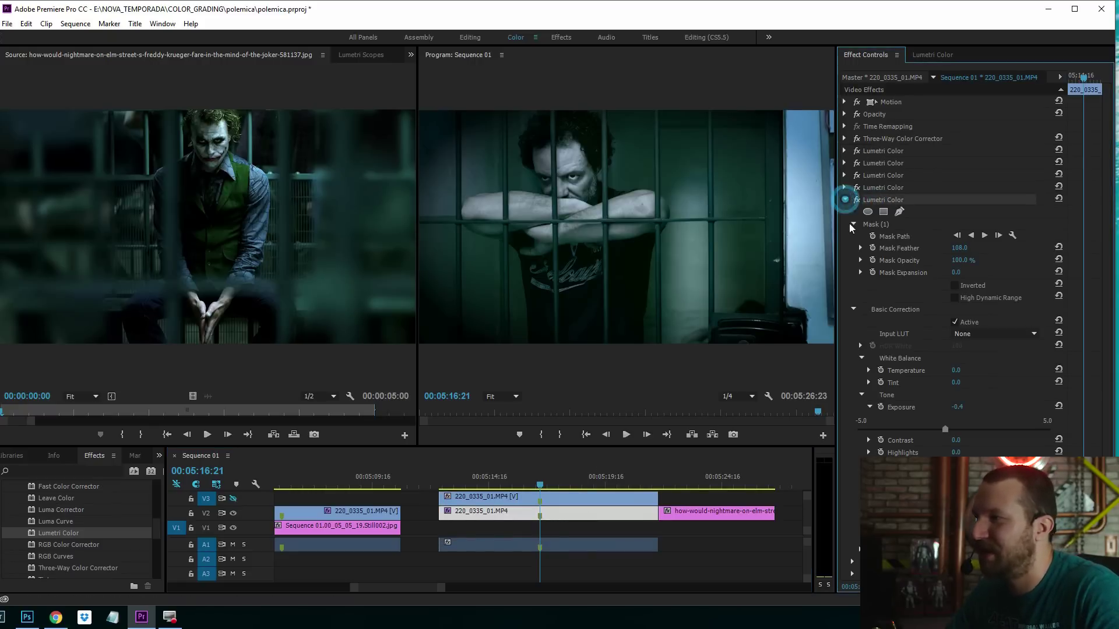
click(876, 224)
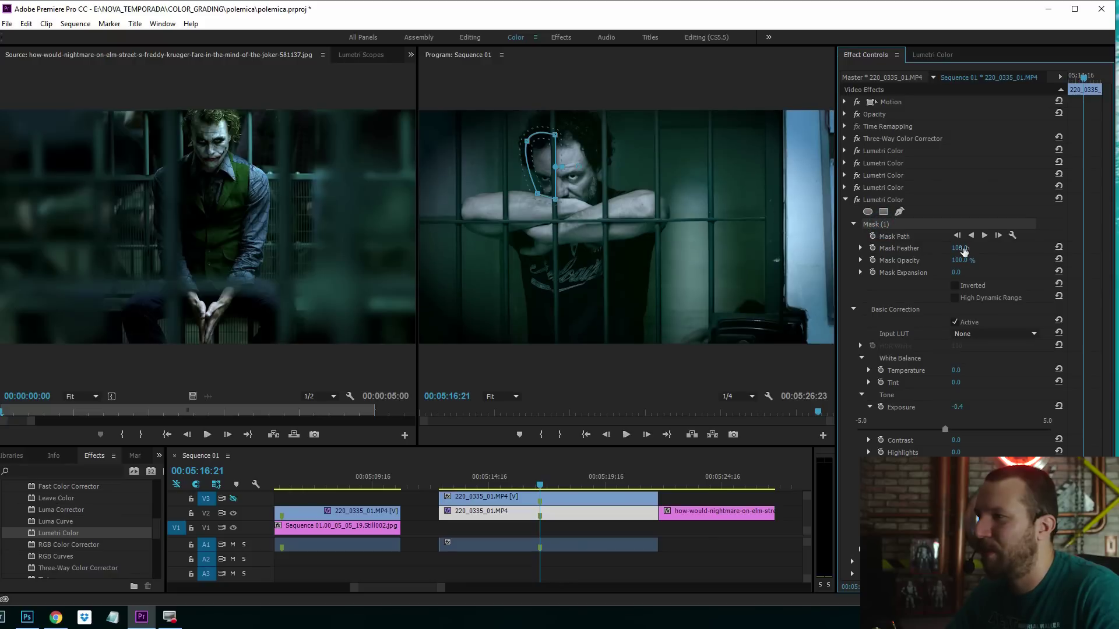
click(883, 187)
click(845, 187)
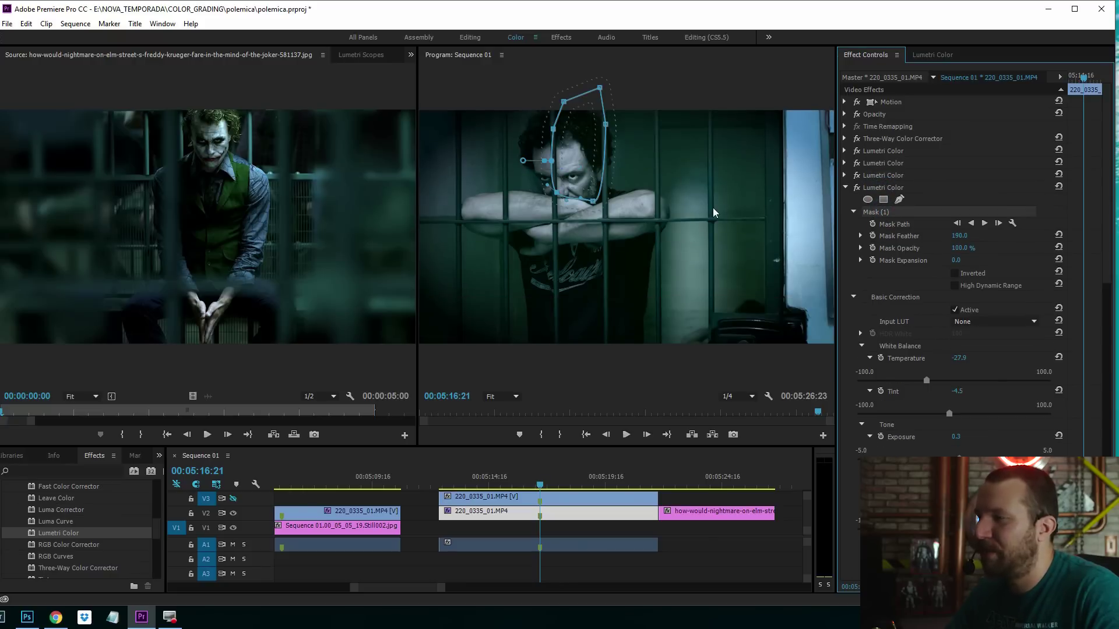
- Preview the third Lumetri Color effect's masked area beside the man with the effect off and on, and inspect the second effect's small eye masks
click(845, 175)
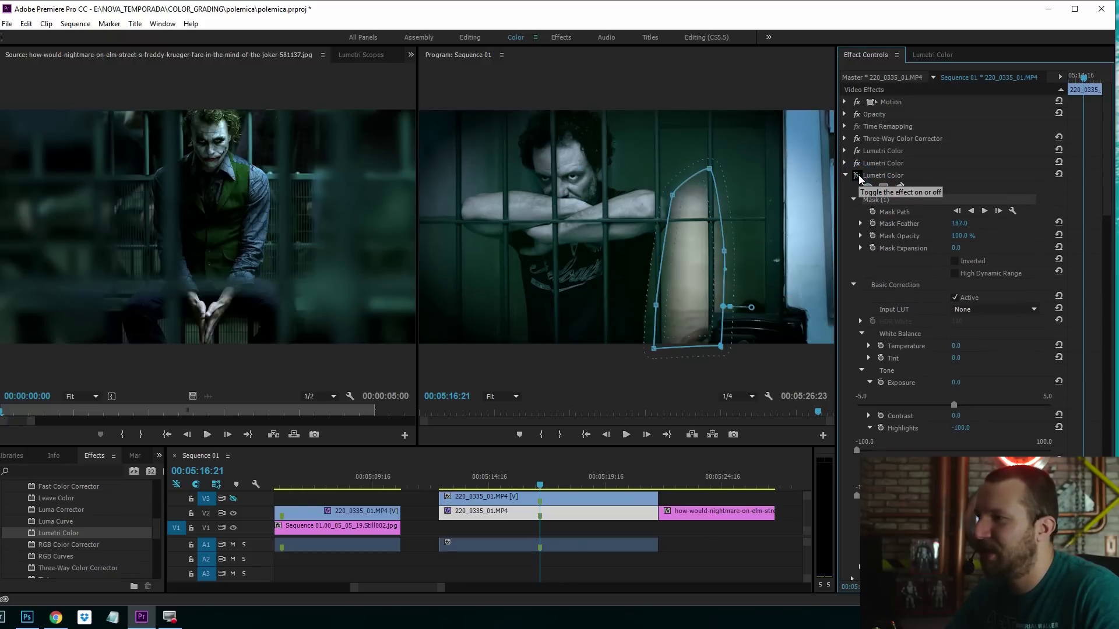
key(Delete)
click(877, 260)
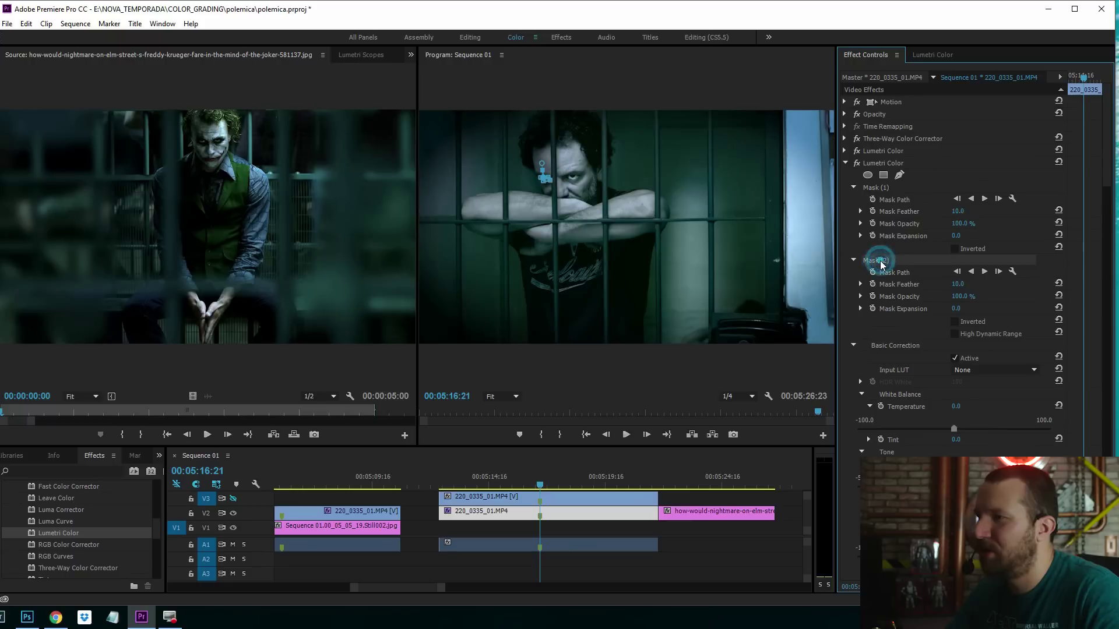
- Collapse all the expanded Lumetri Color effects and display the graded clip's Lumetri Basic Correction settings
click(872, 162)
key(ctrl+v)
key(ctrl+v)
key(ctrl+v)
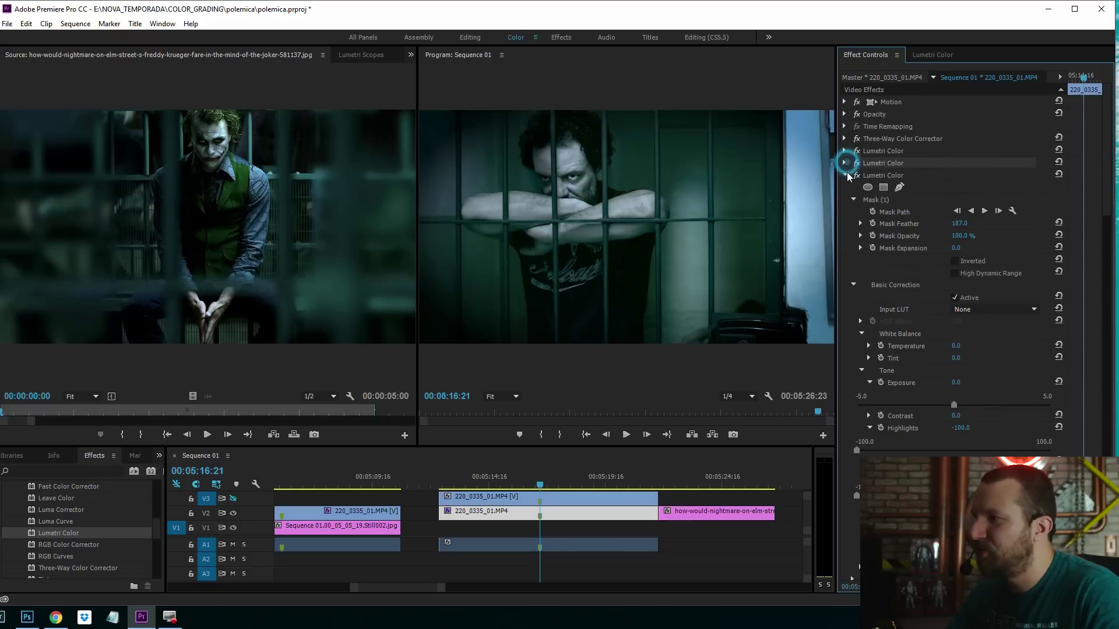
click(845, 200)
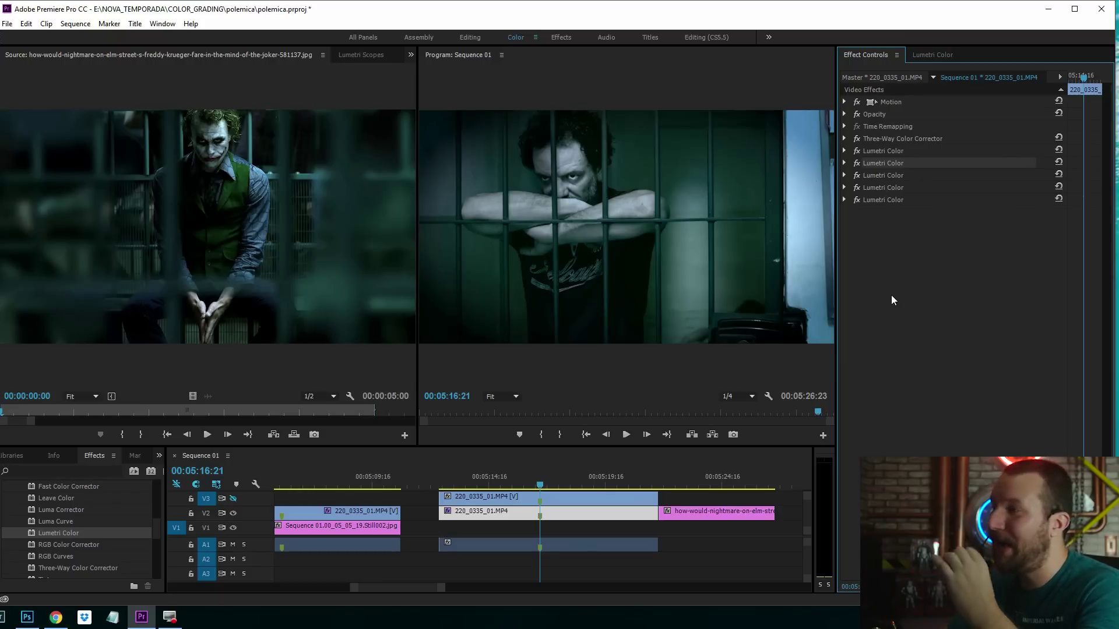
click(942, 54)
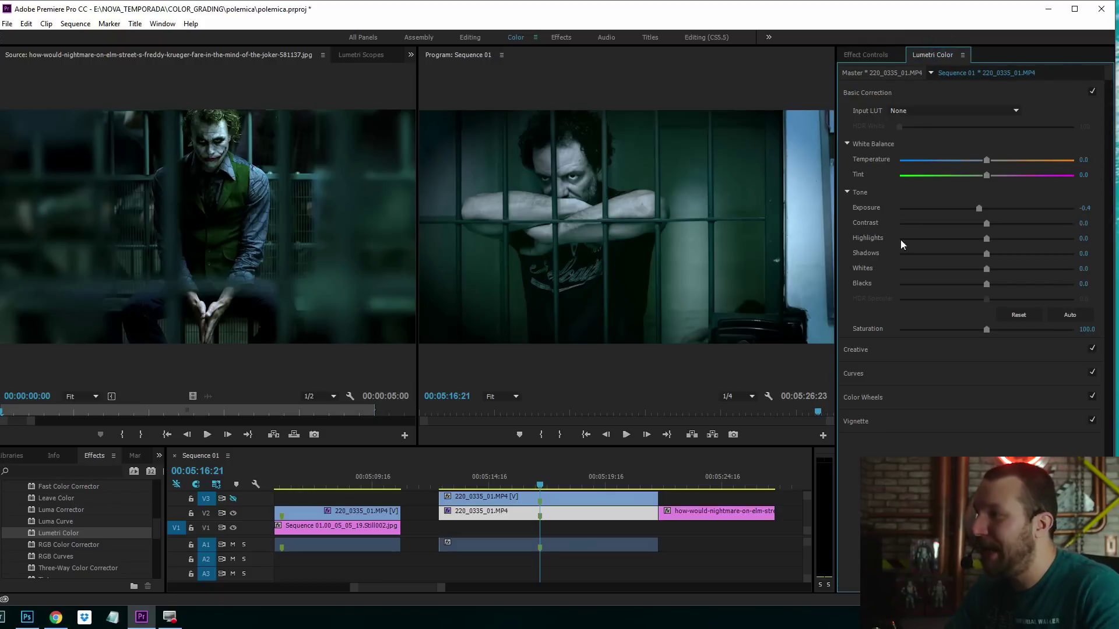